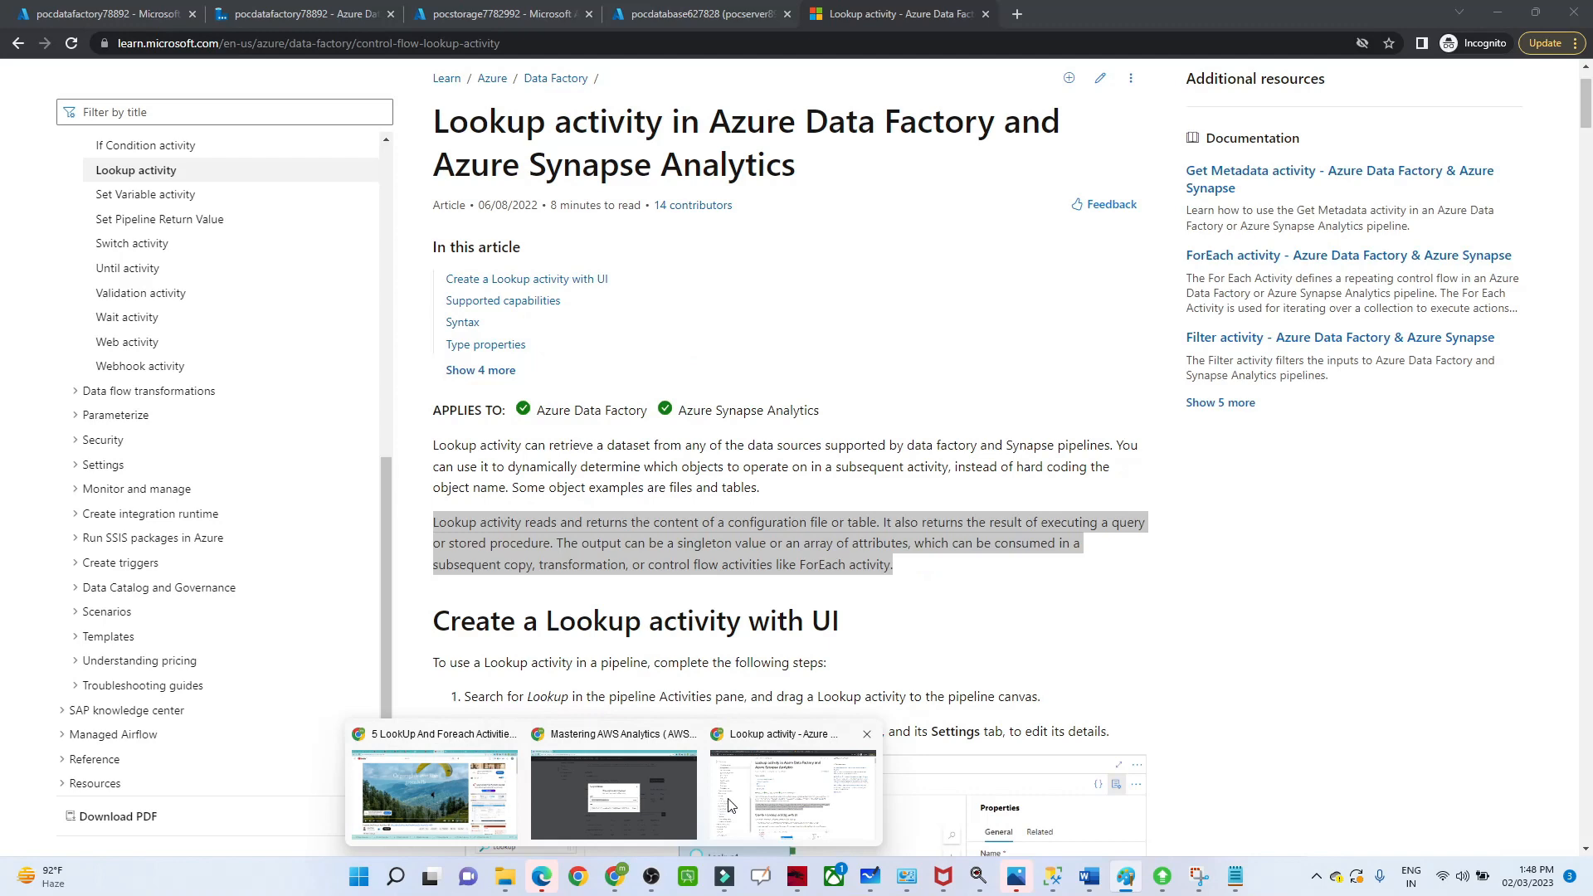
In the SQL database query editor, run the select queries on the employee and resign_employee tables
left_click(728, 801)
left_click(645, 10)
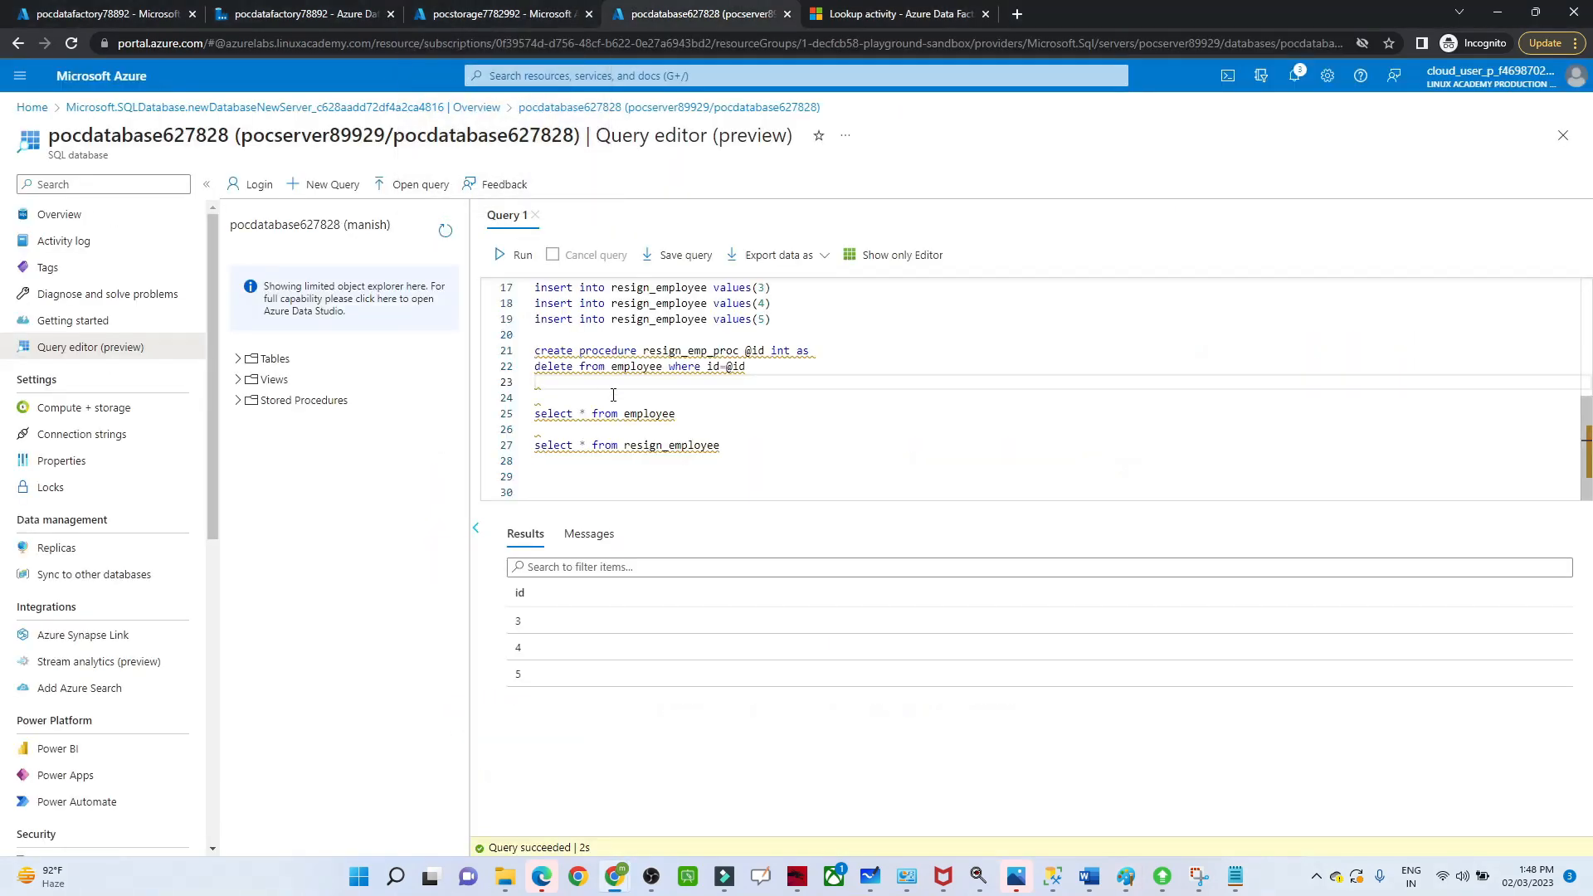
left_click_drag(678, 416, 541, 414)
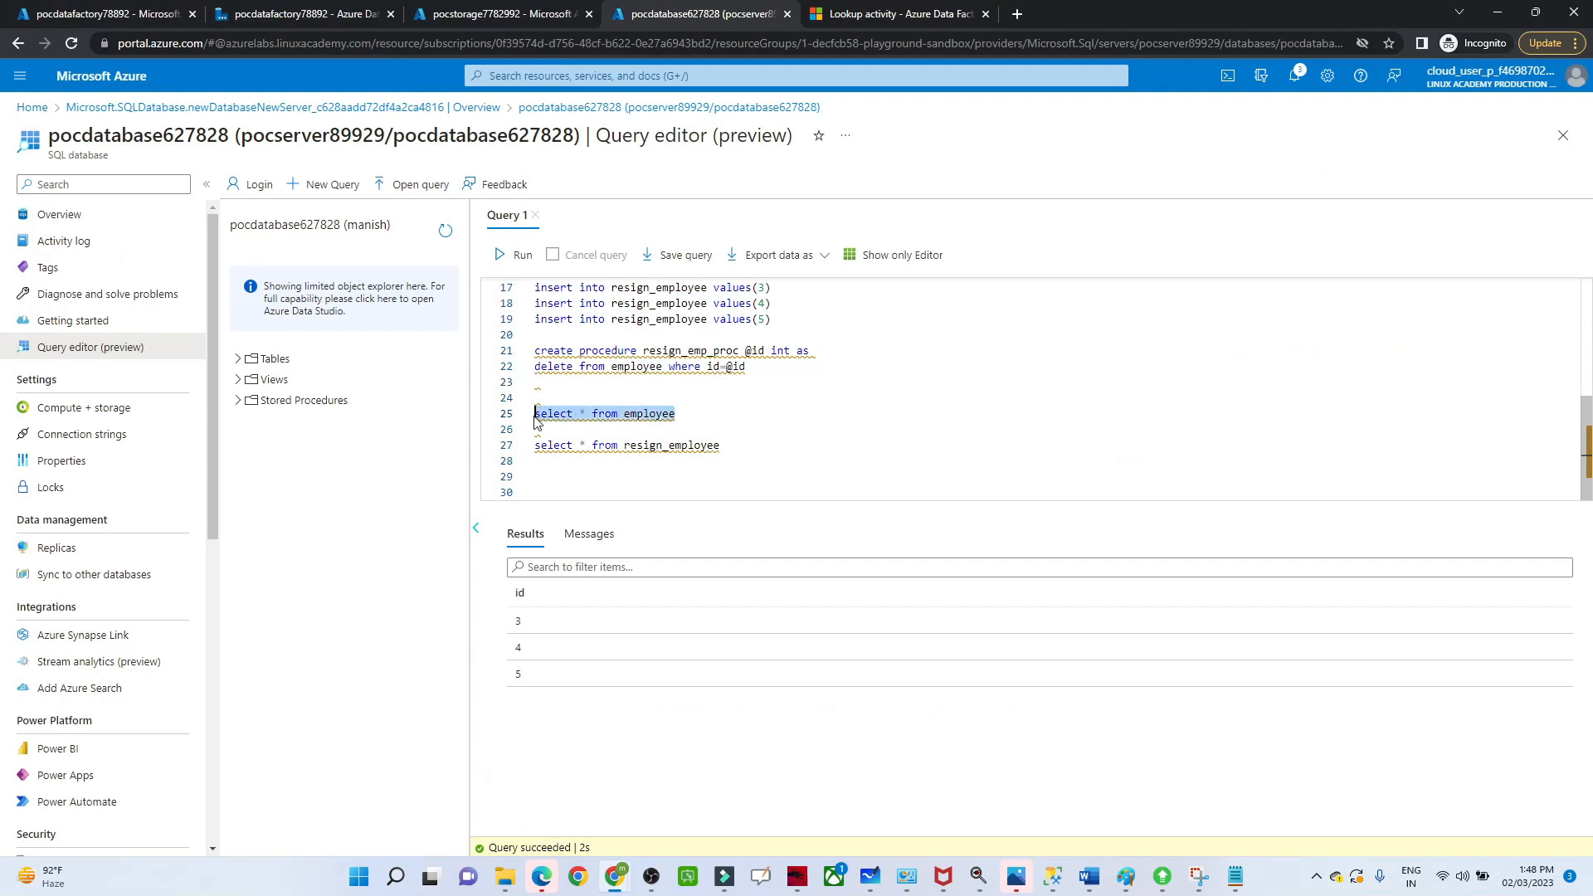
left_click(510, 262)
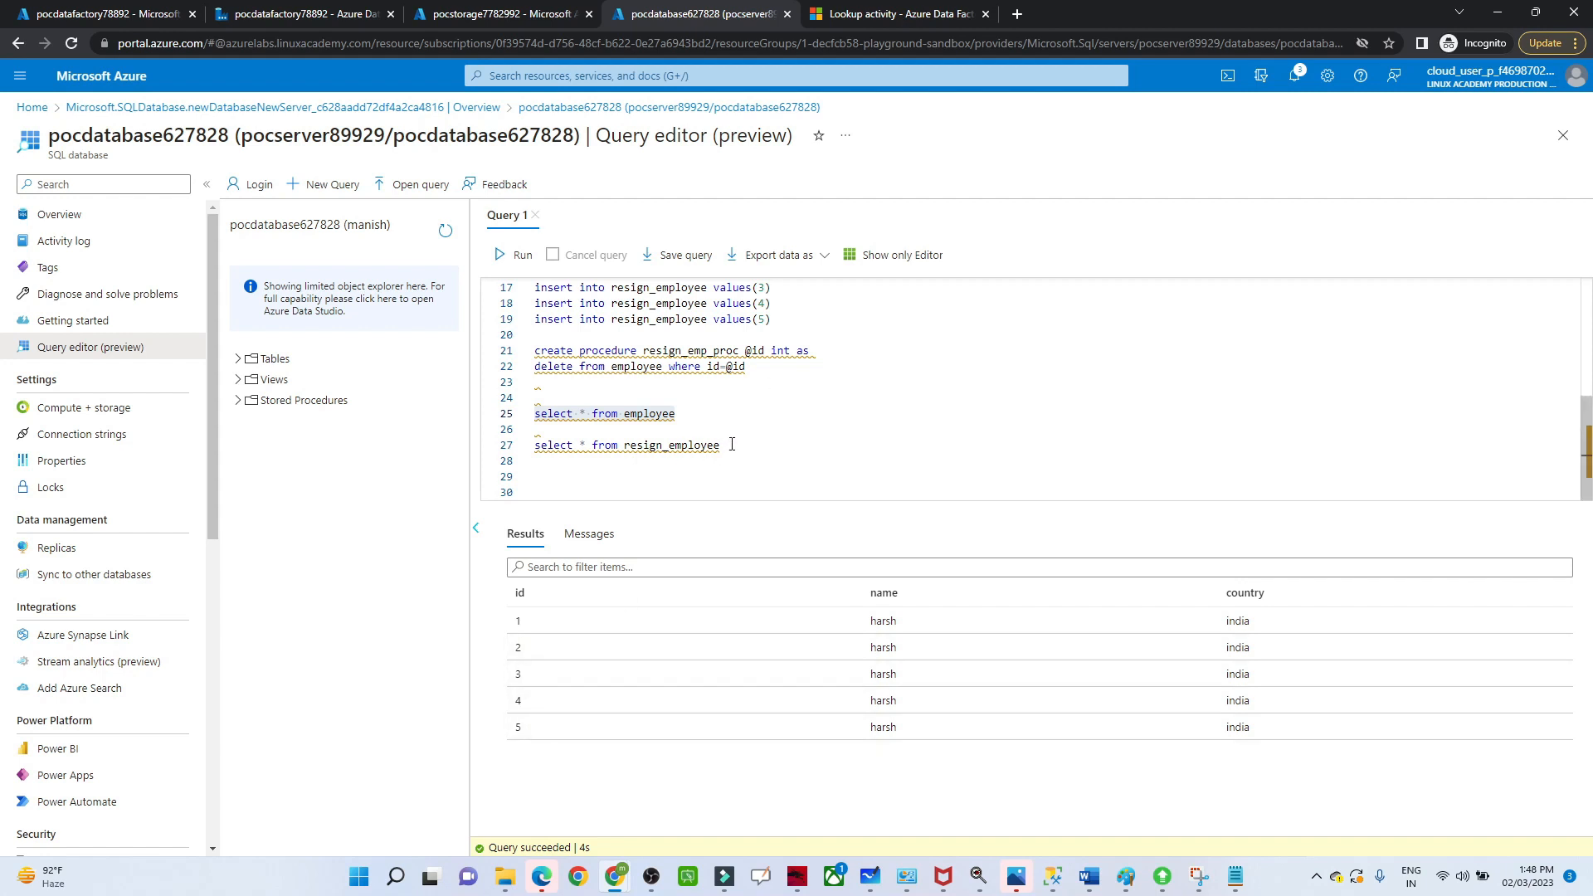
left_click_drag(732, 444, 534, 446)
left_click(519, 259)
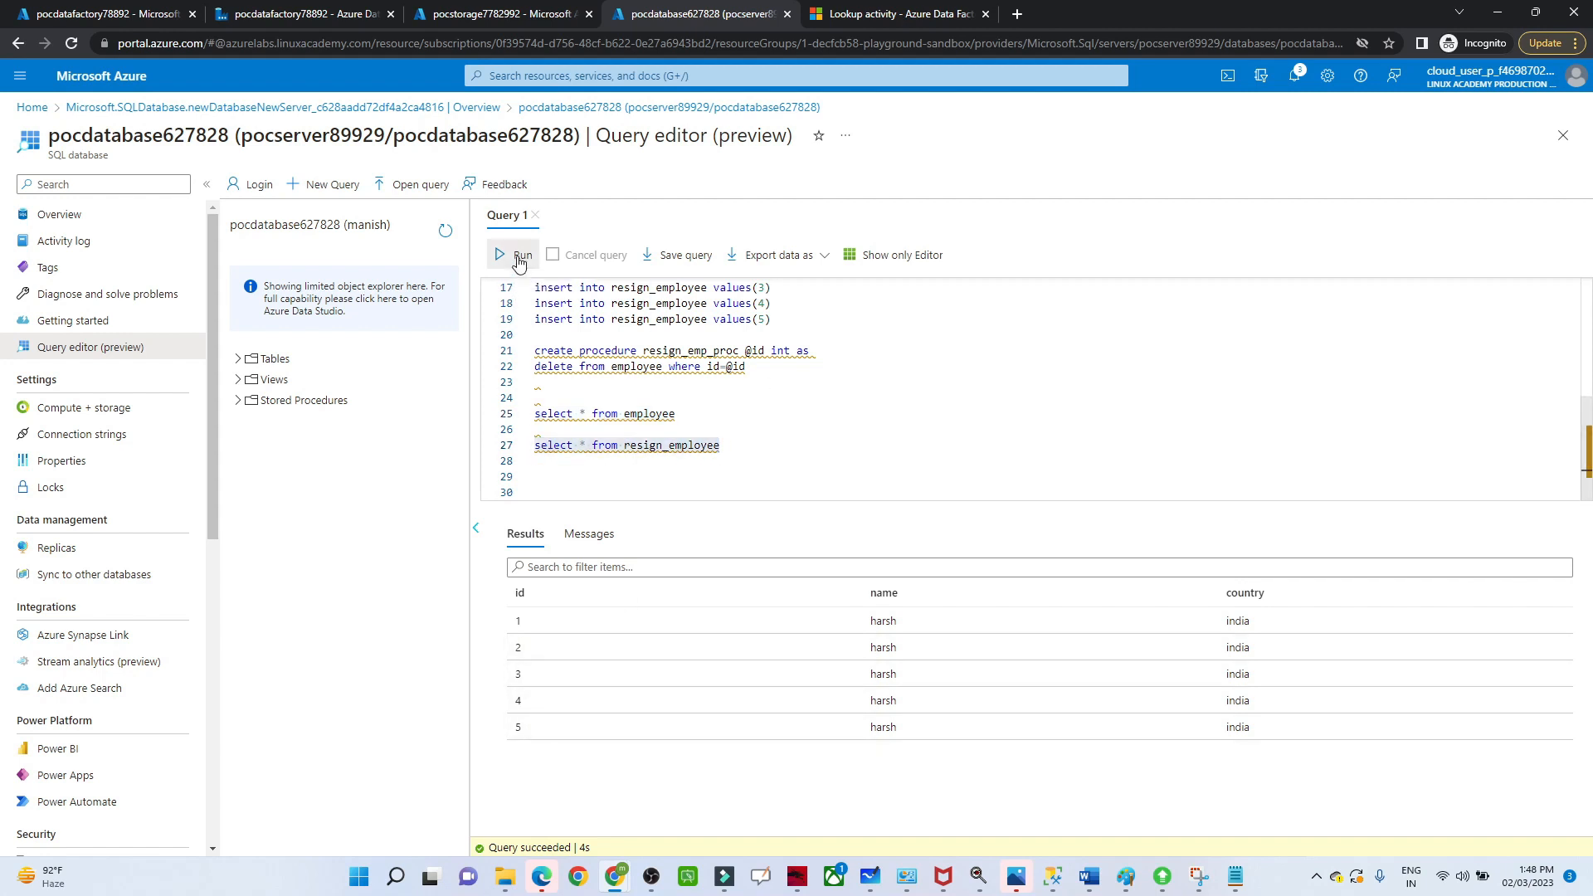
left_click(519, 257)
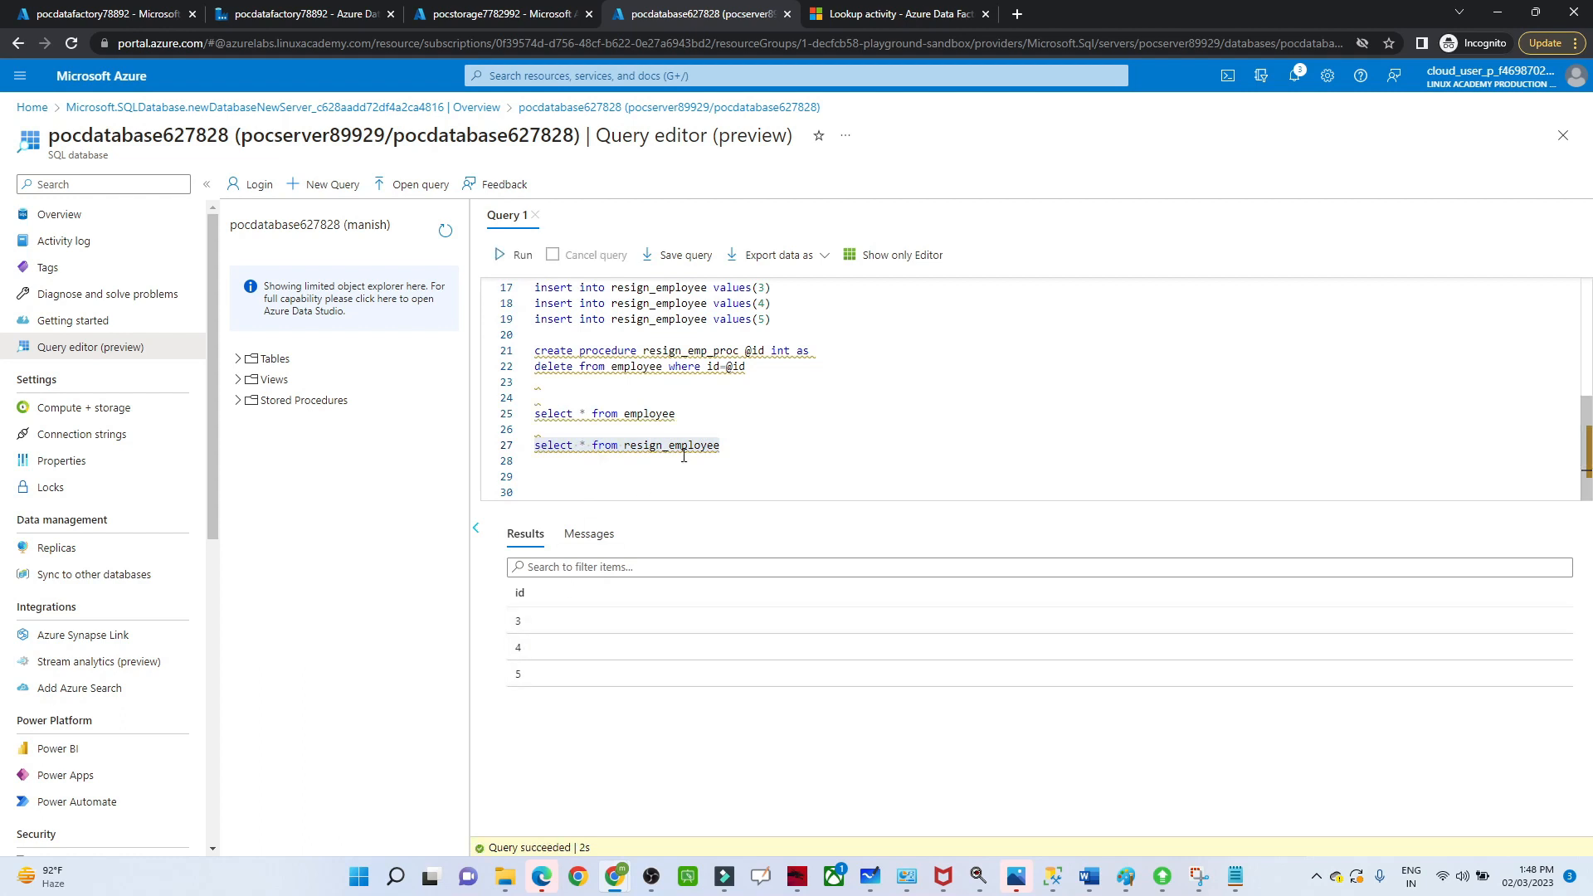
Examine how the resign_emp_proc procedure uses its id parameter to delete from employee, alongside the queries on employee and resign_employee
double_click(676, 351)
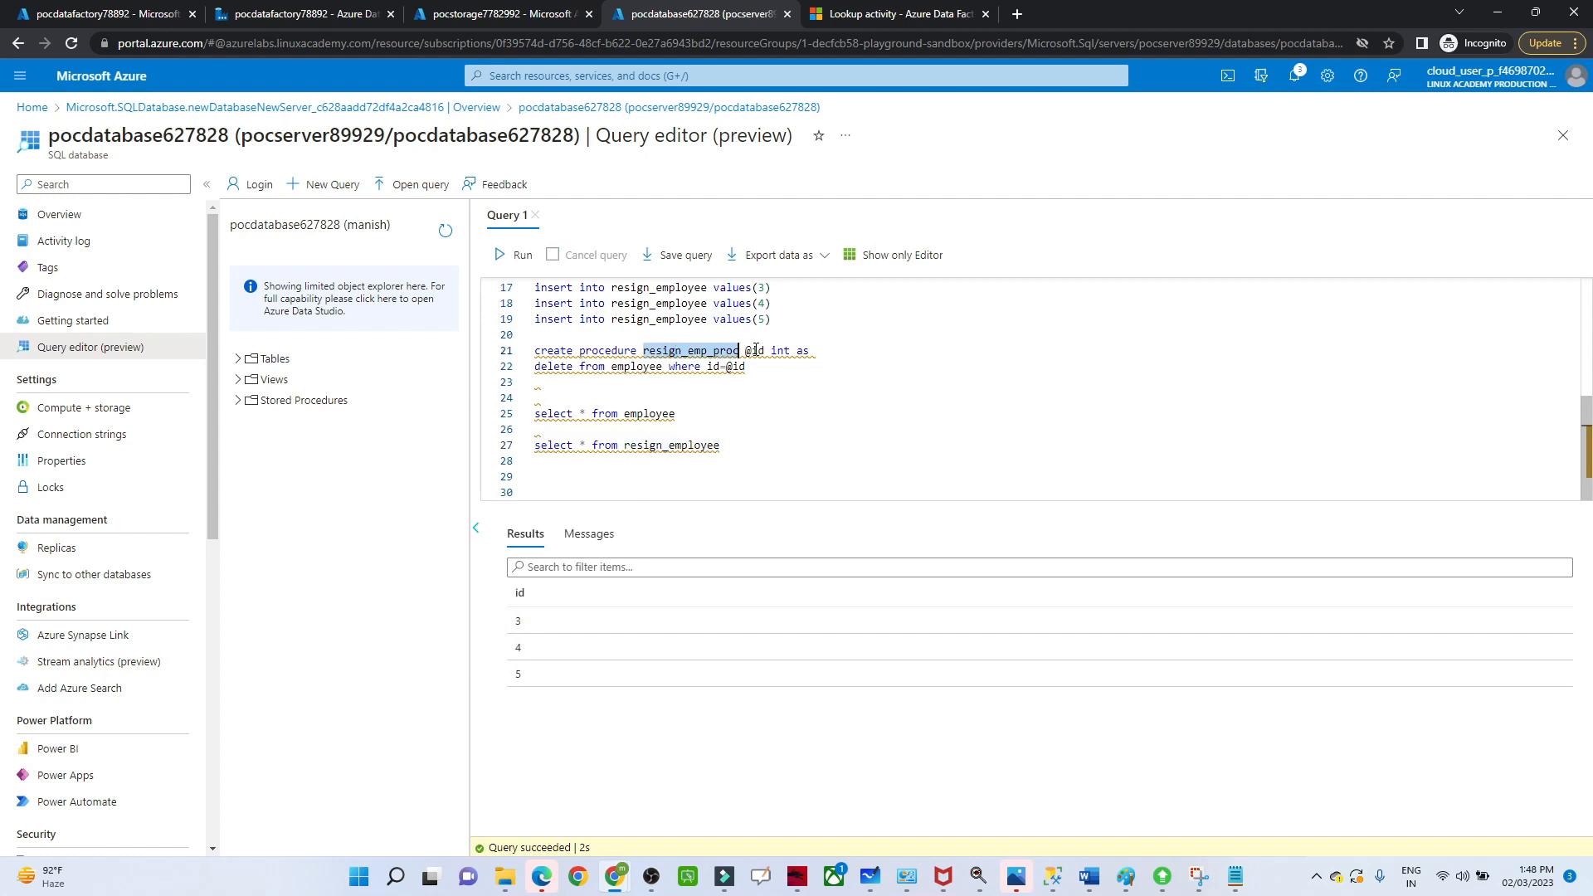
double_click(756, 350)
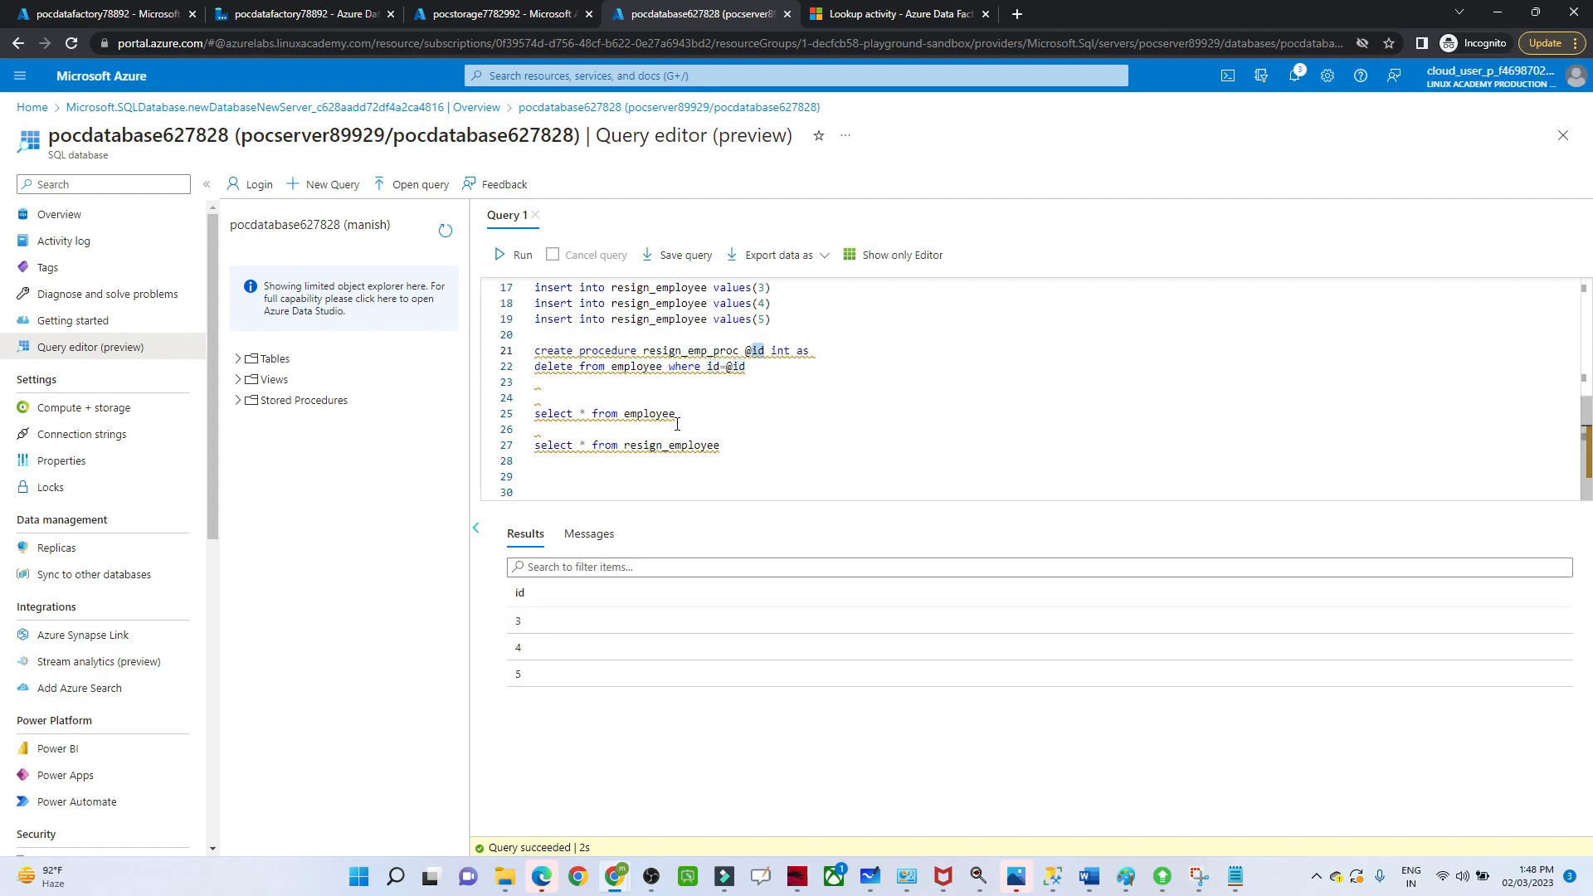
double_click(693, 448)
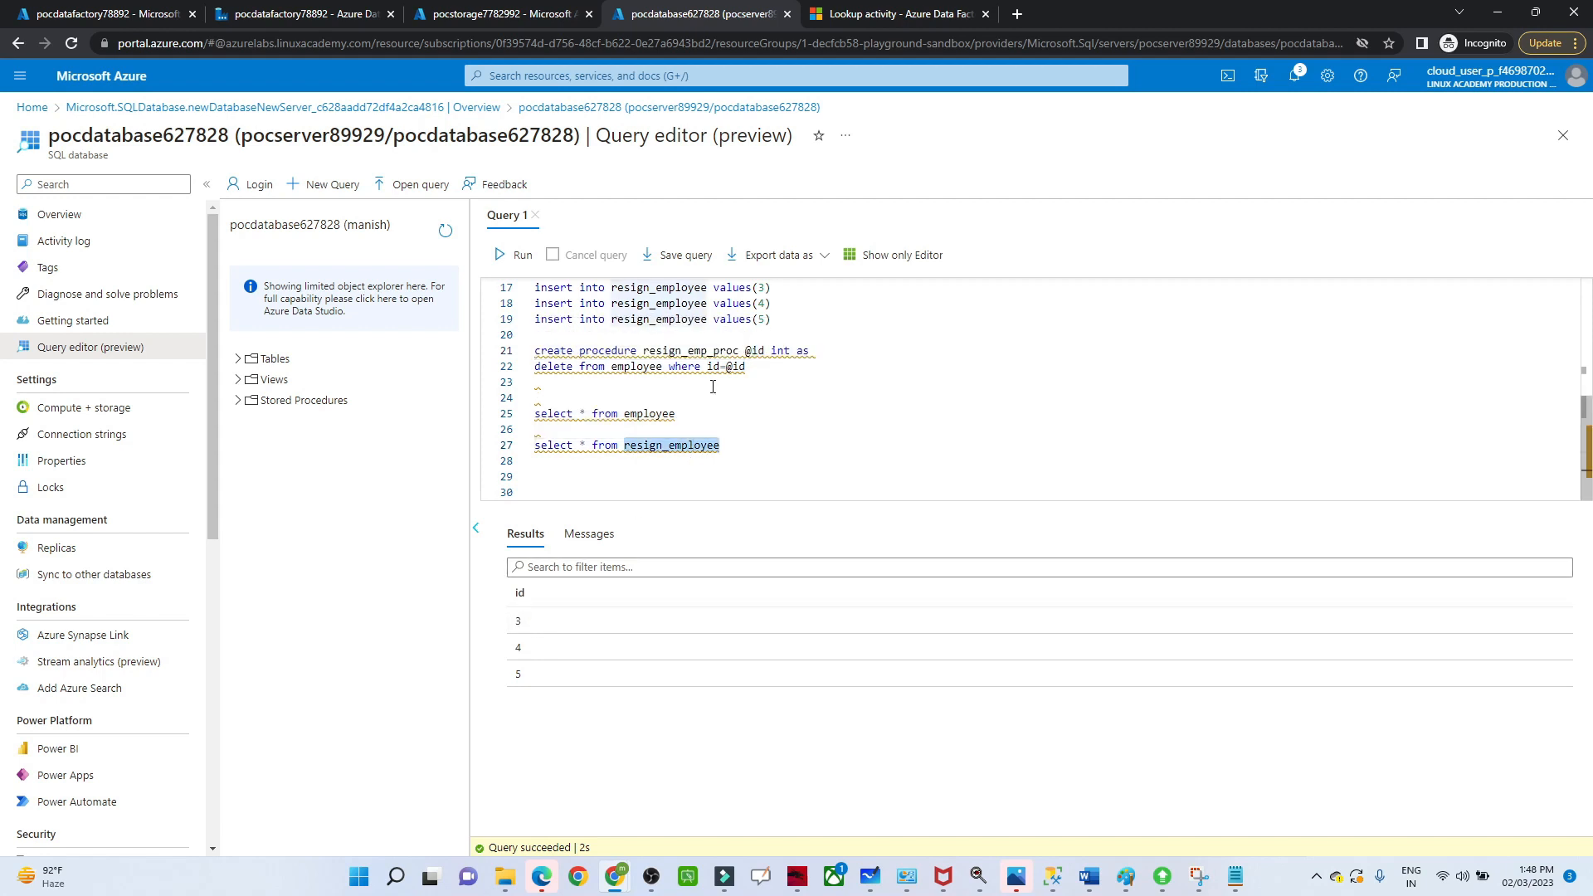
double_click(682, 353)
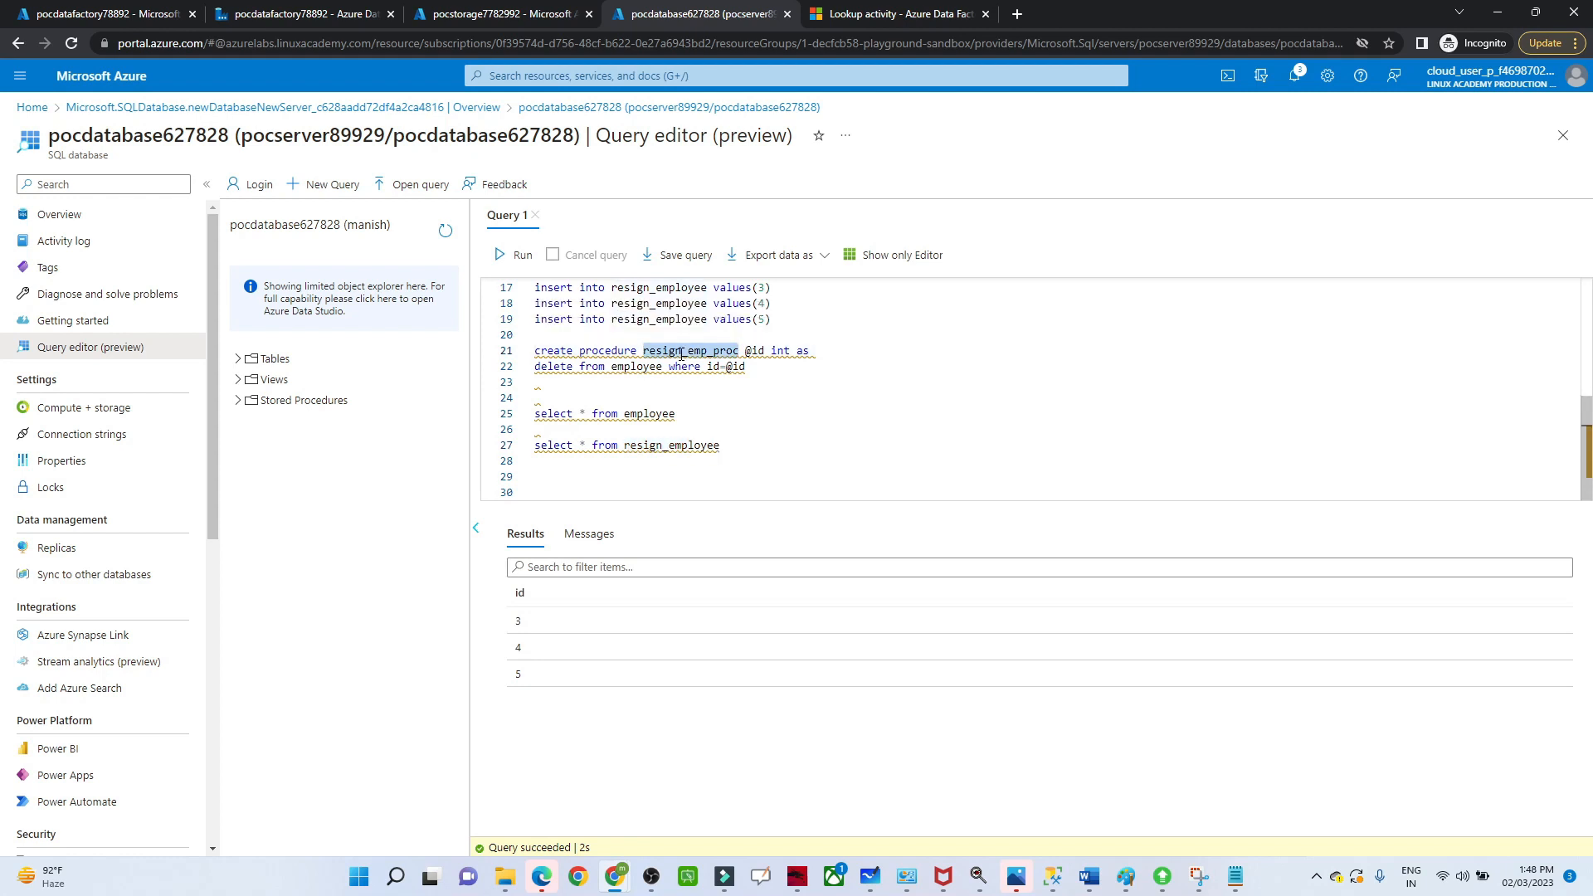
double_click(631, 369)
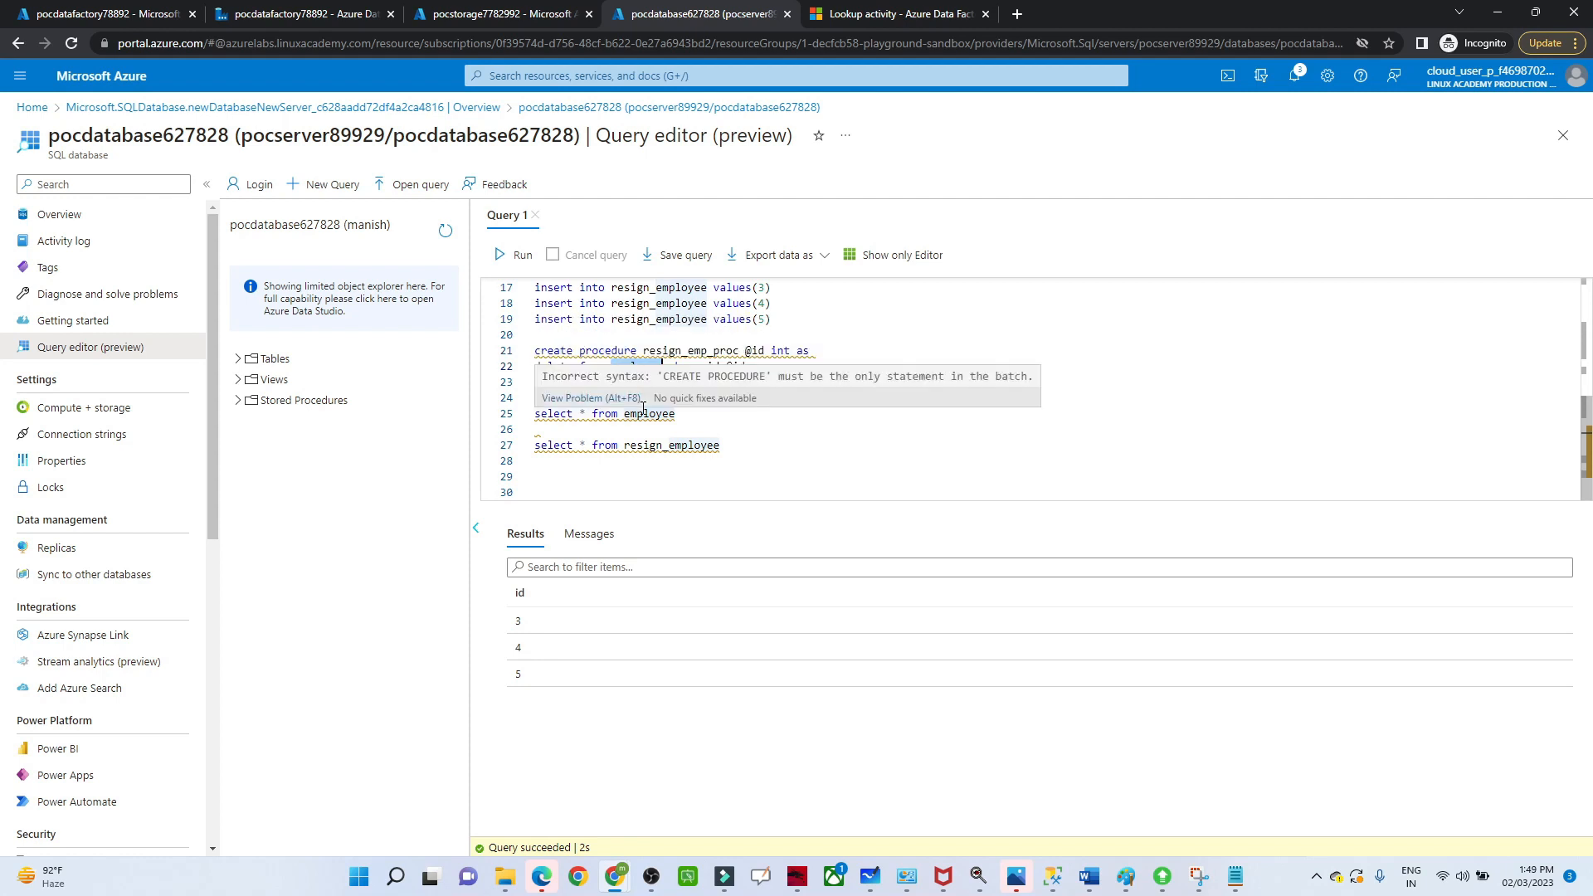
double_click(670, 446)
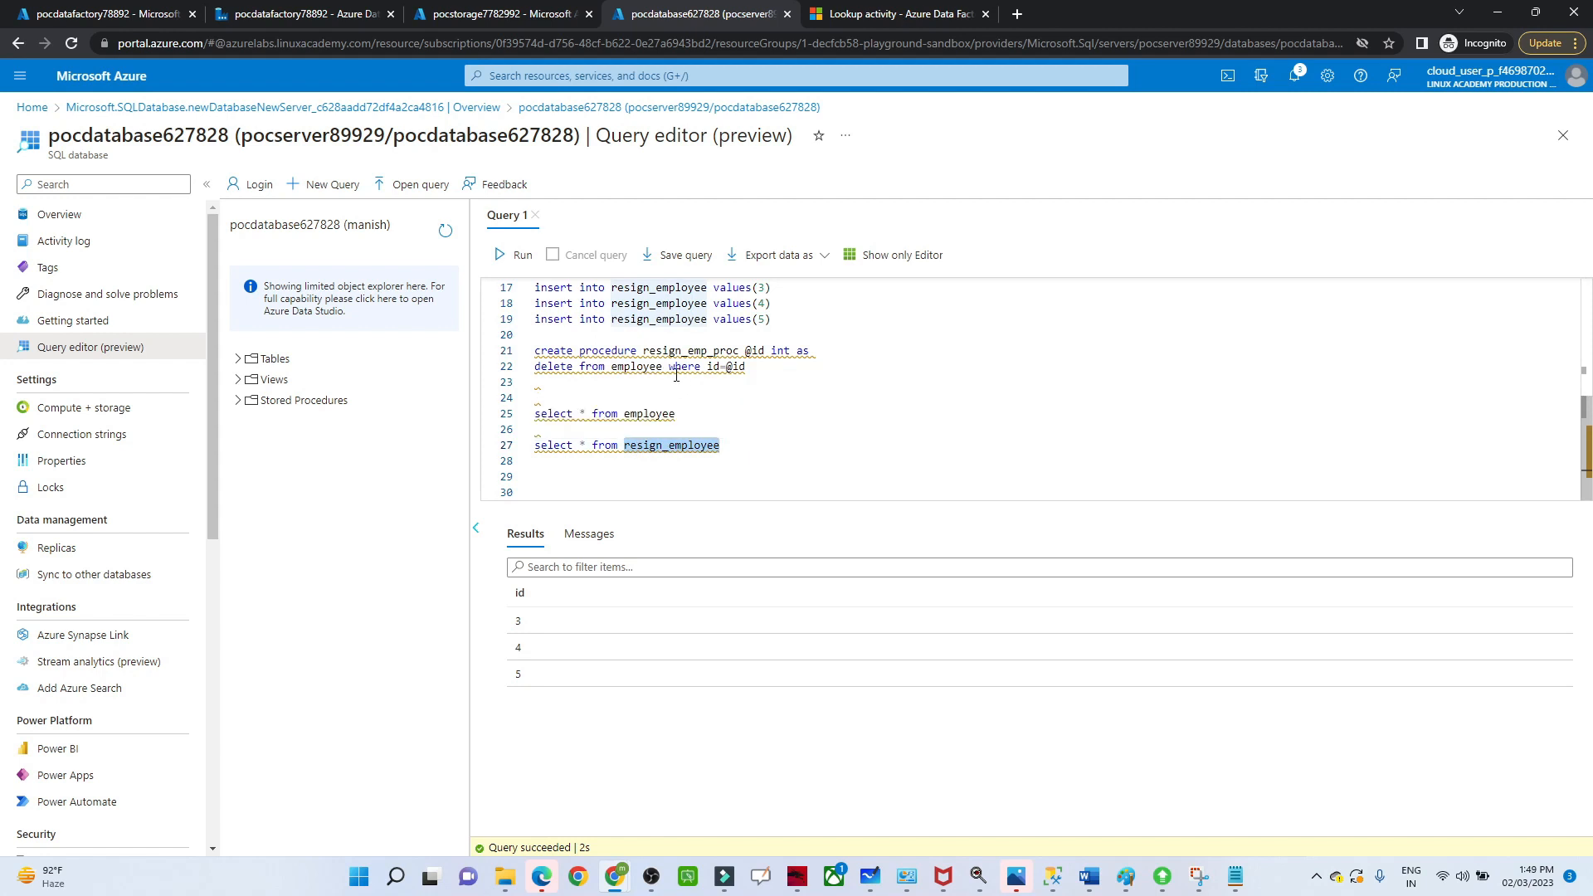
double_click(638, 366)
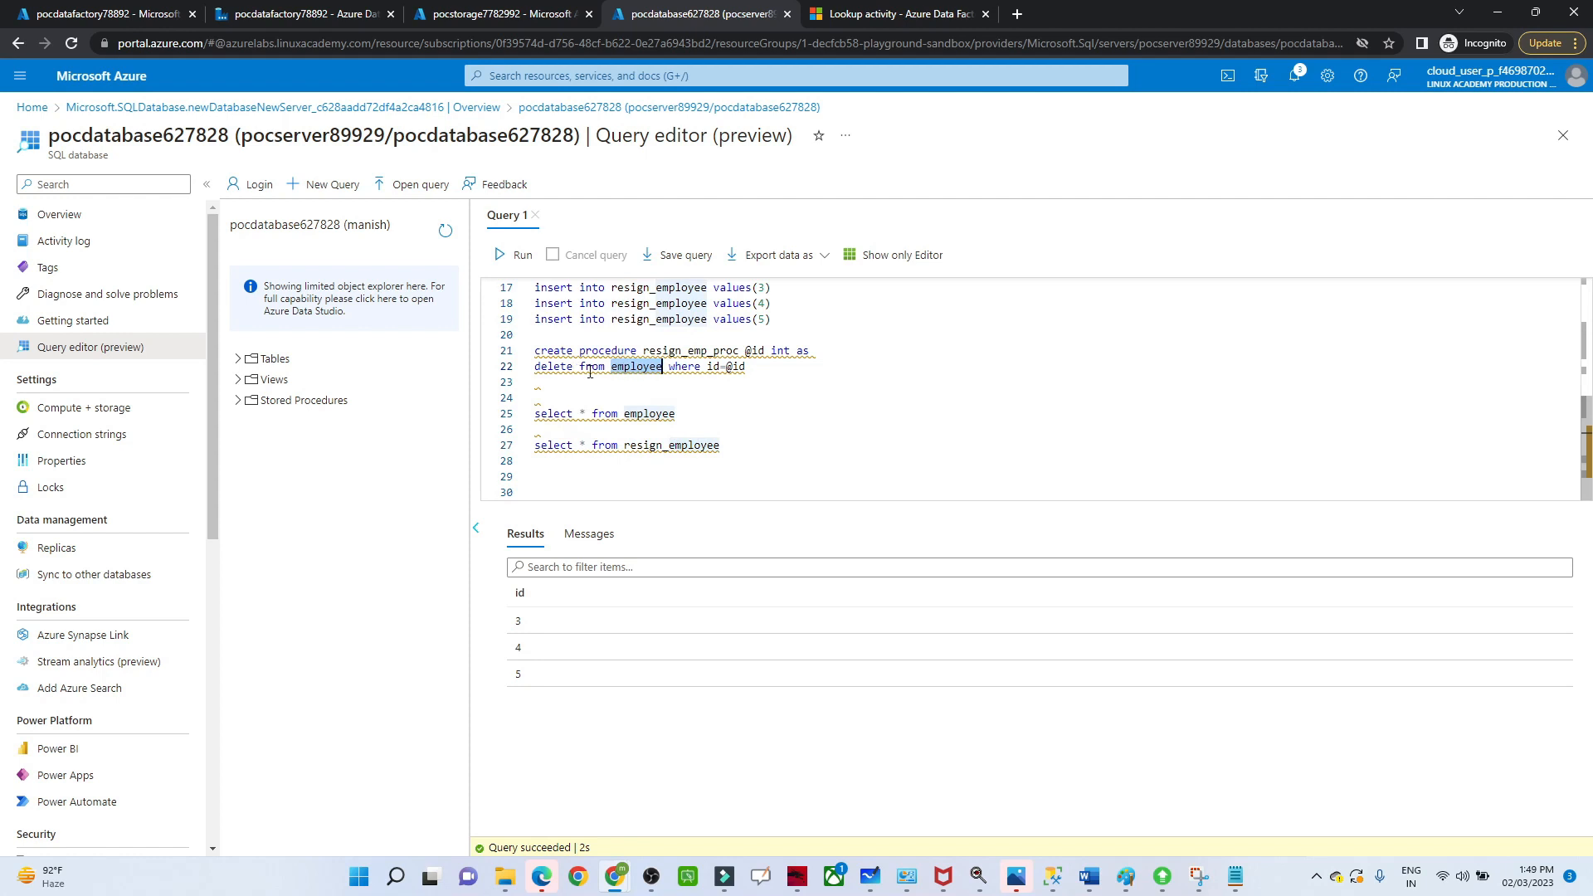
double_click(659, 417)
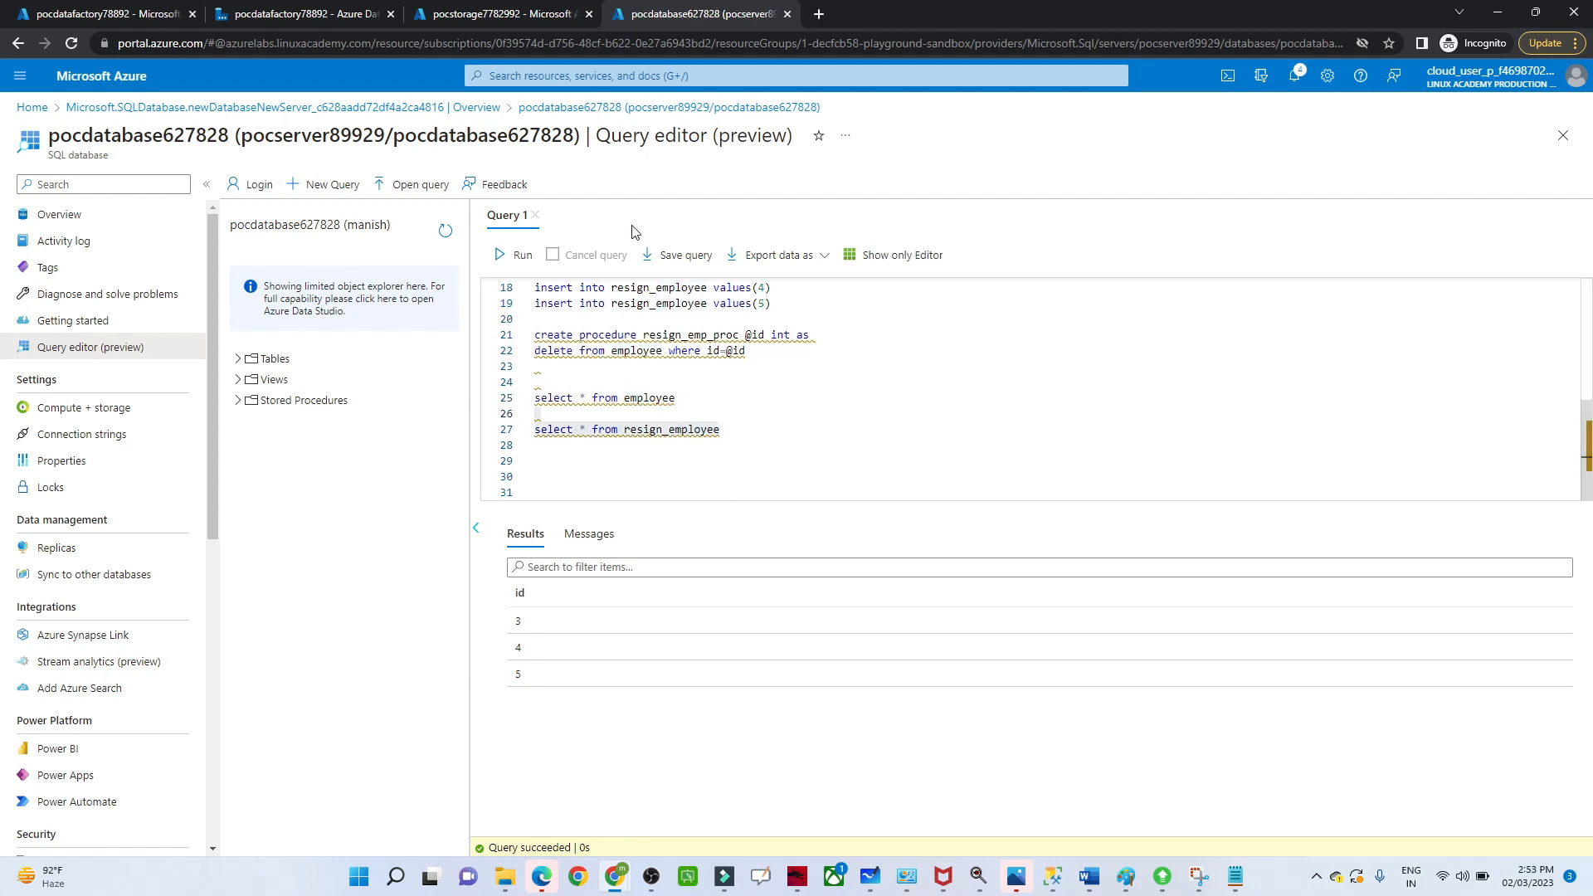
Switch to the pocdatafactory78892 data factory, create a new pipeline and add a Lookup activity to its canvas
left_click(282, 10)
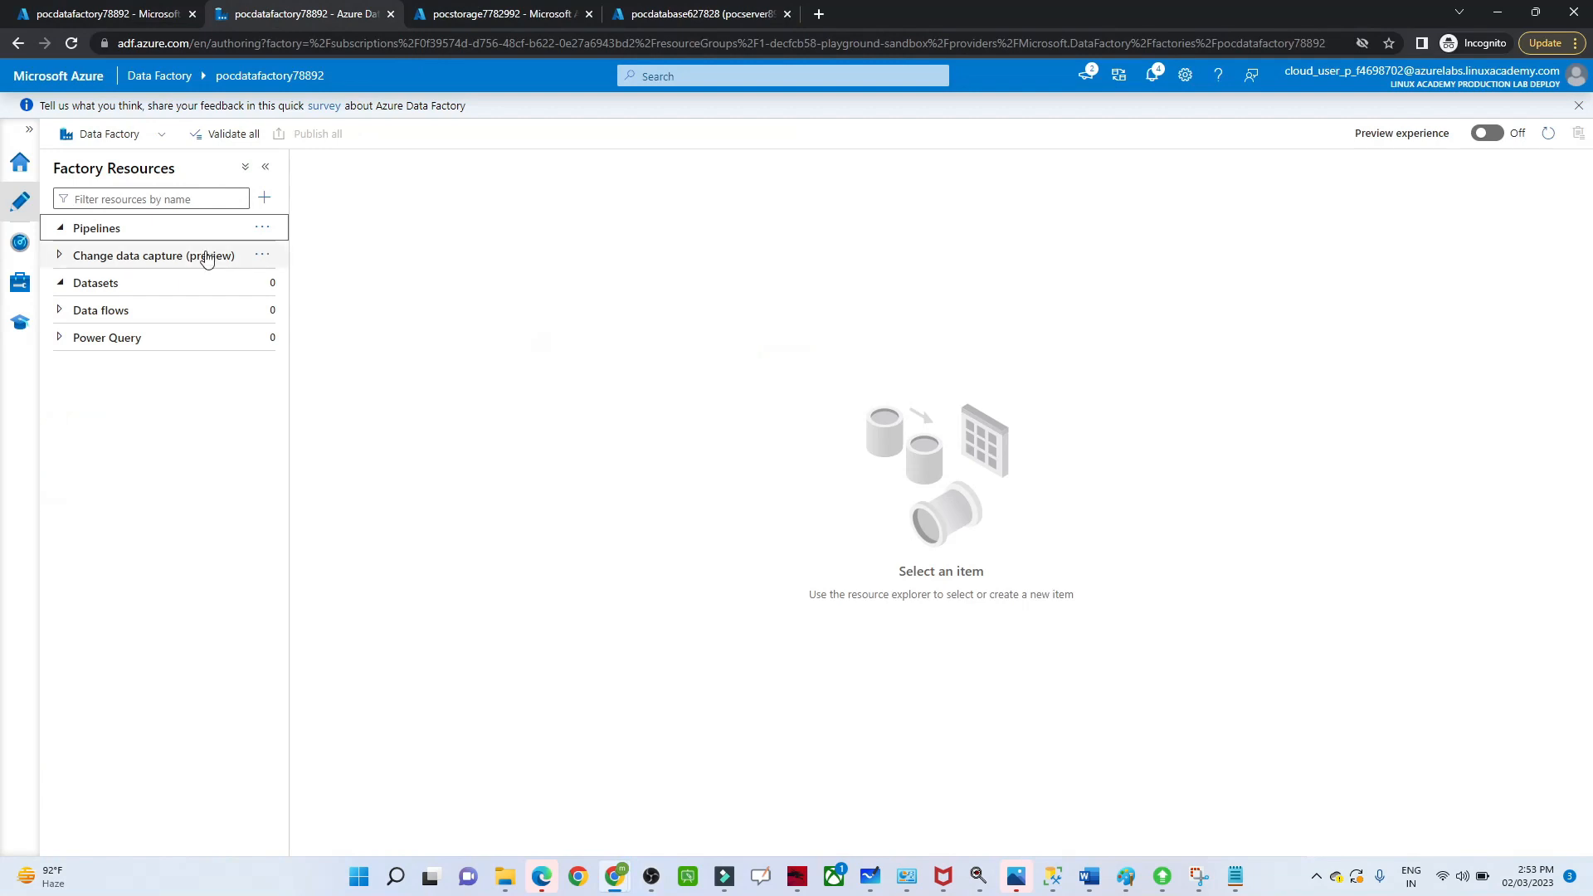
left_click(262, 229)
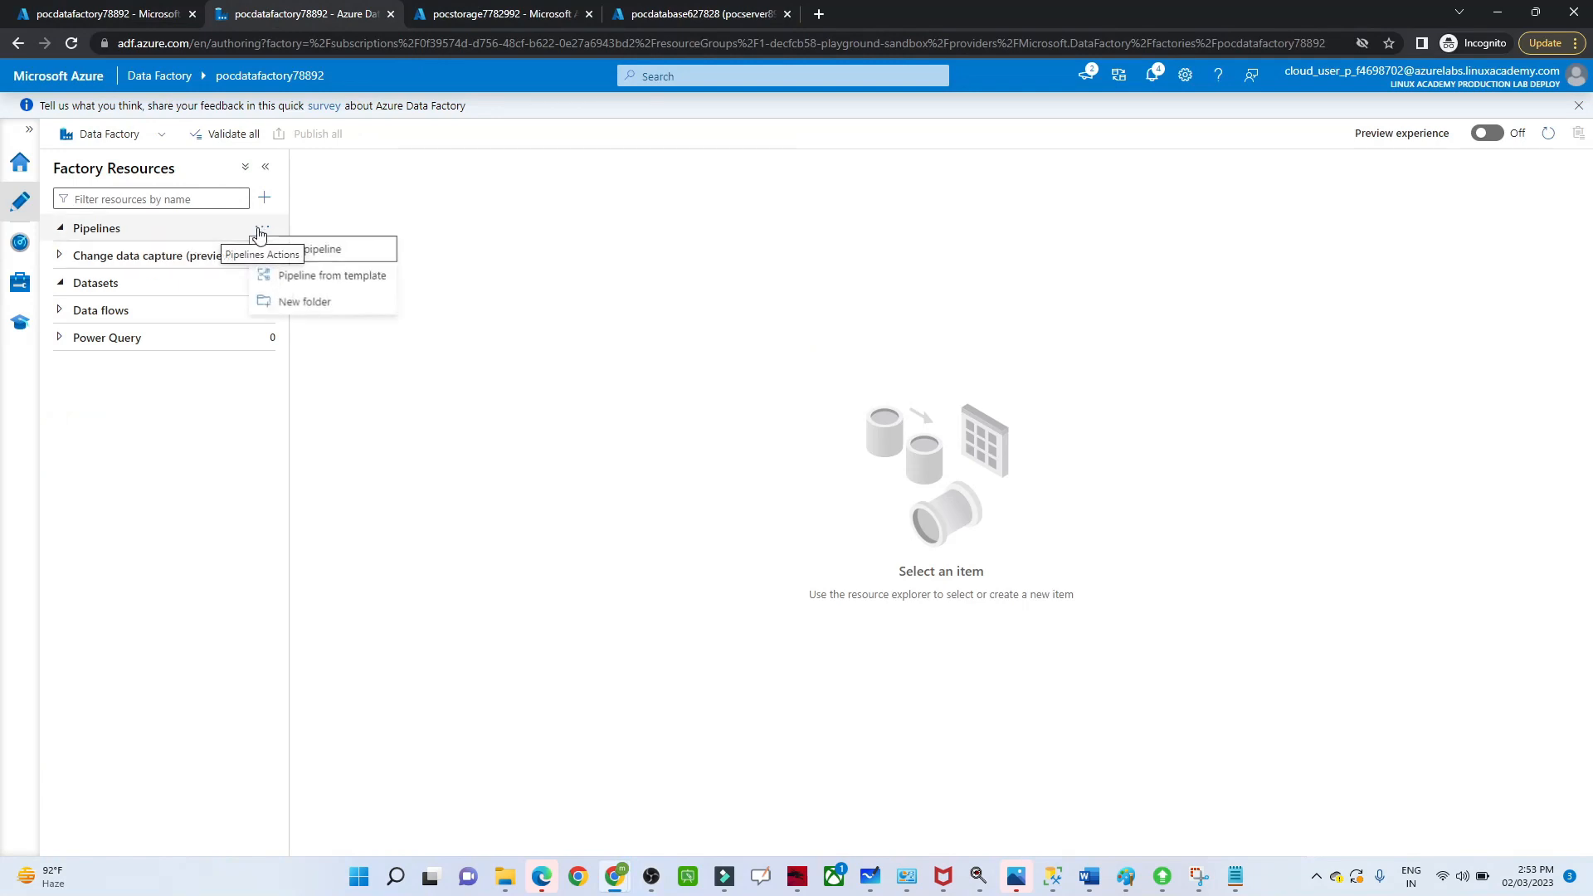
left_click(284, 252)
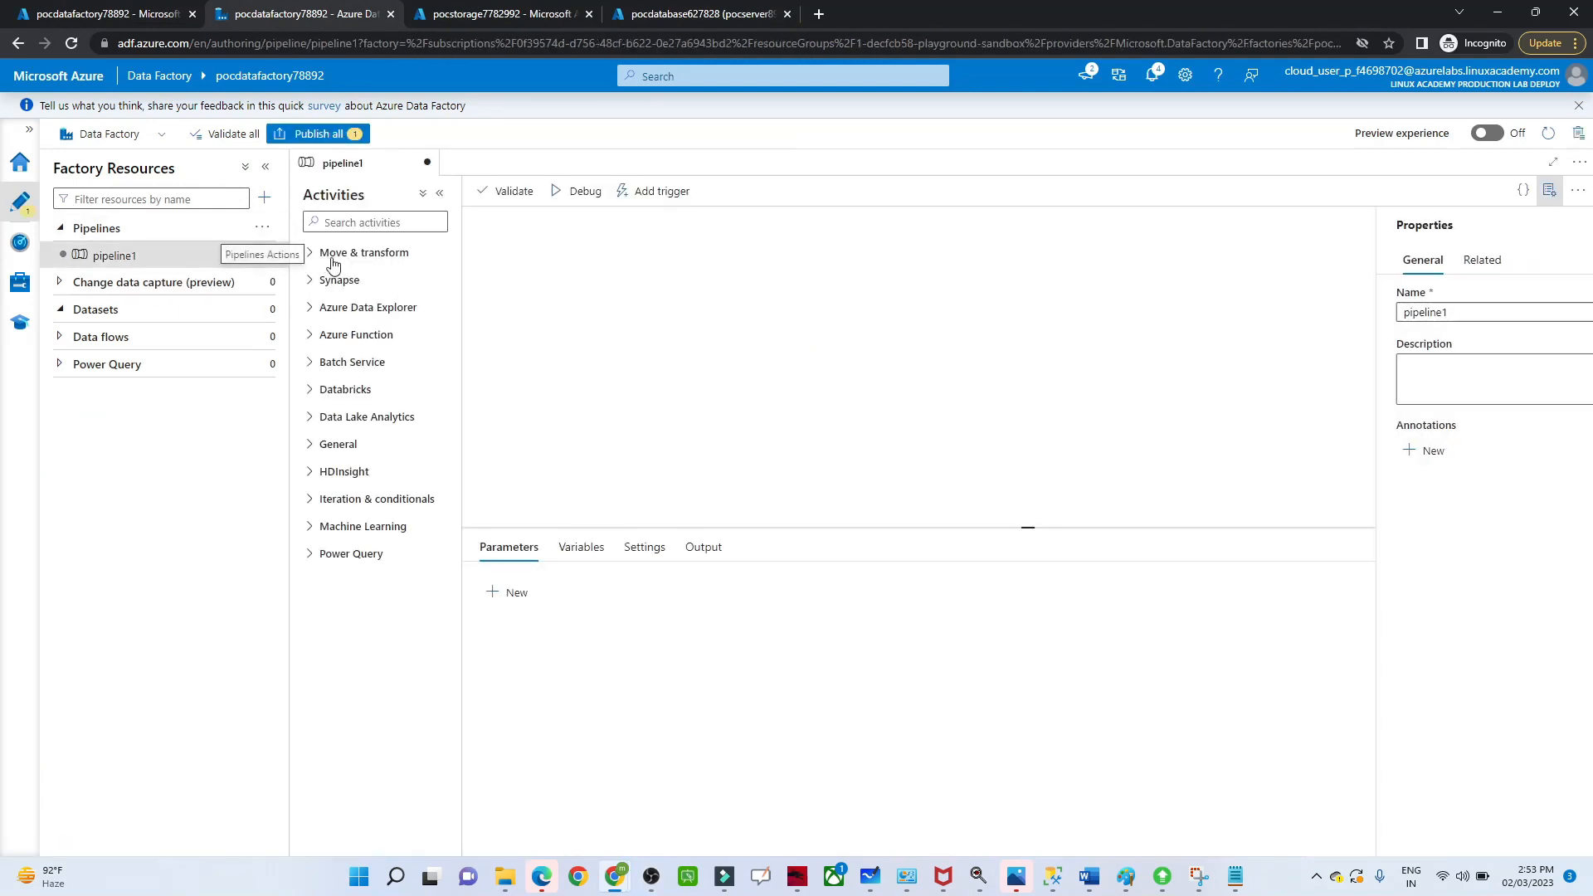
left_click(347, 224)
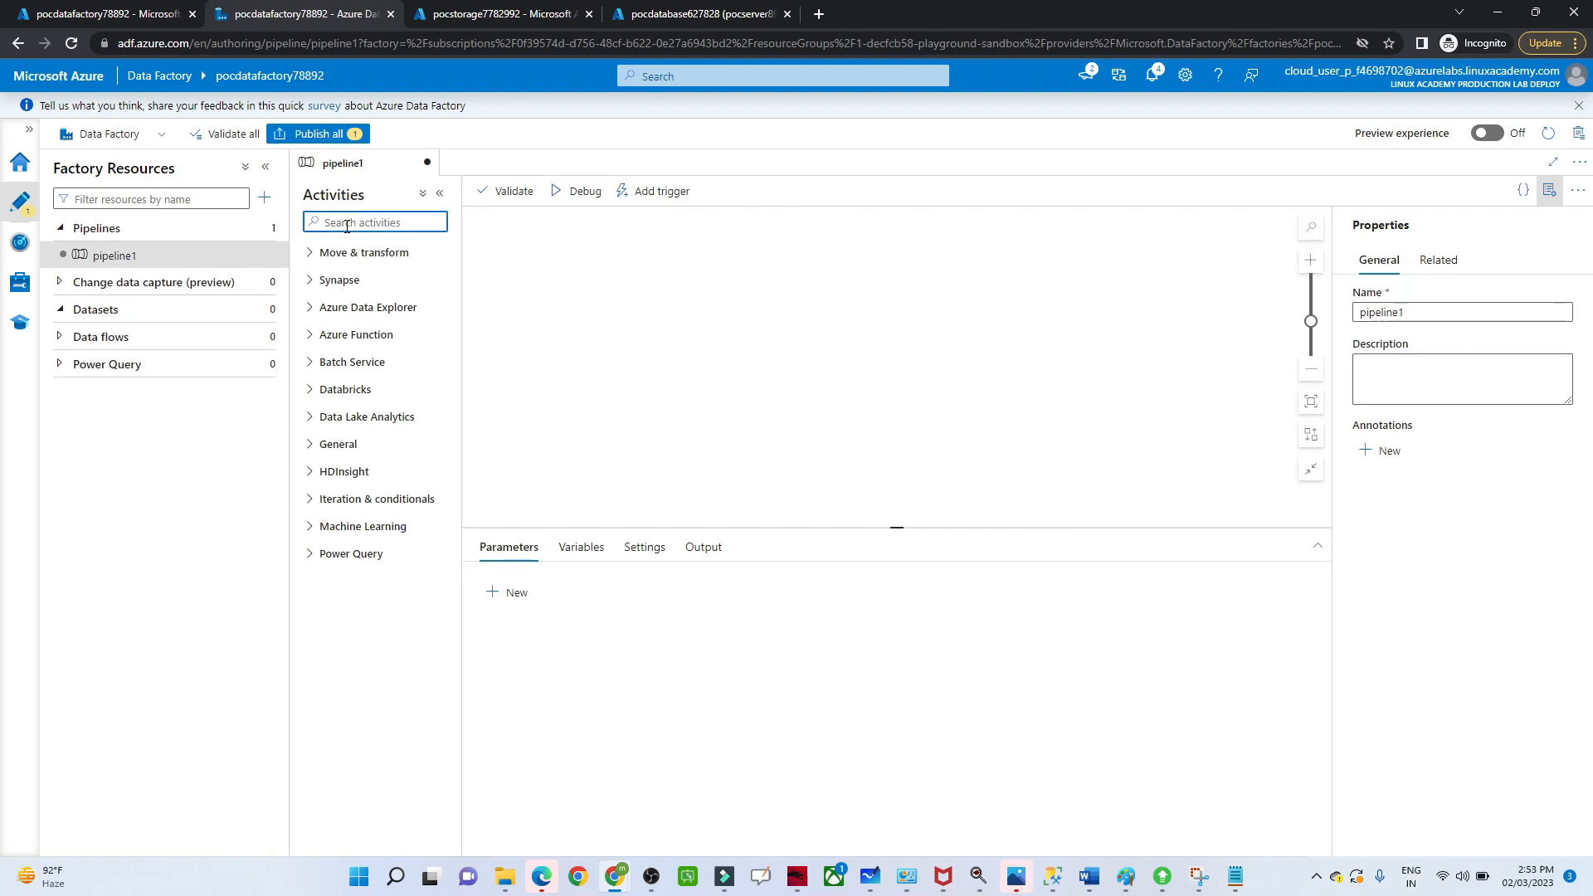
type("lookup")
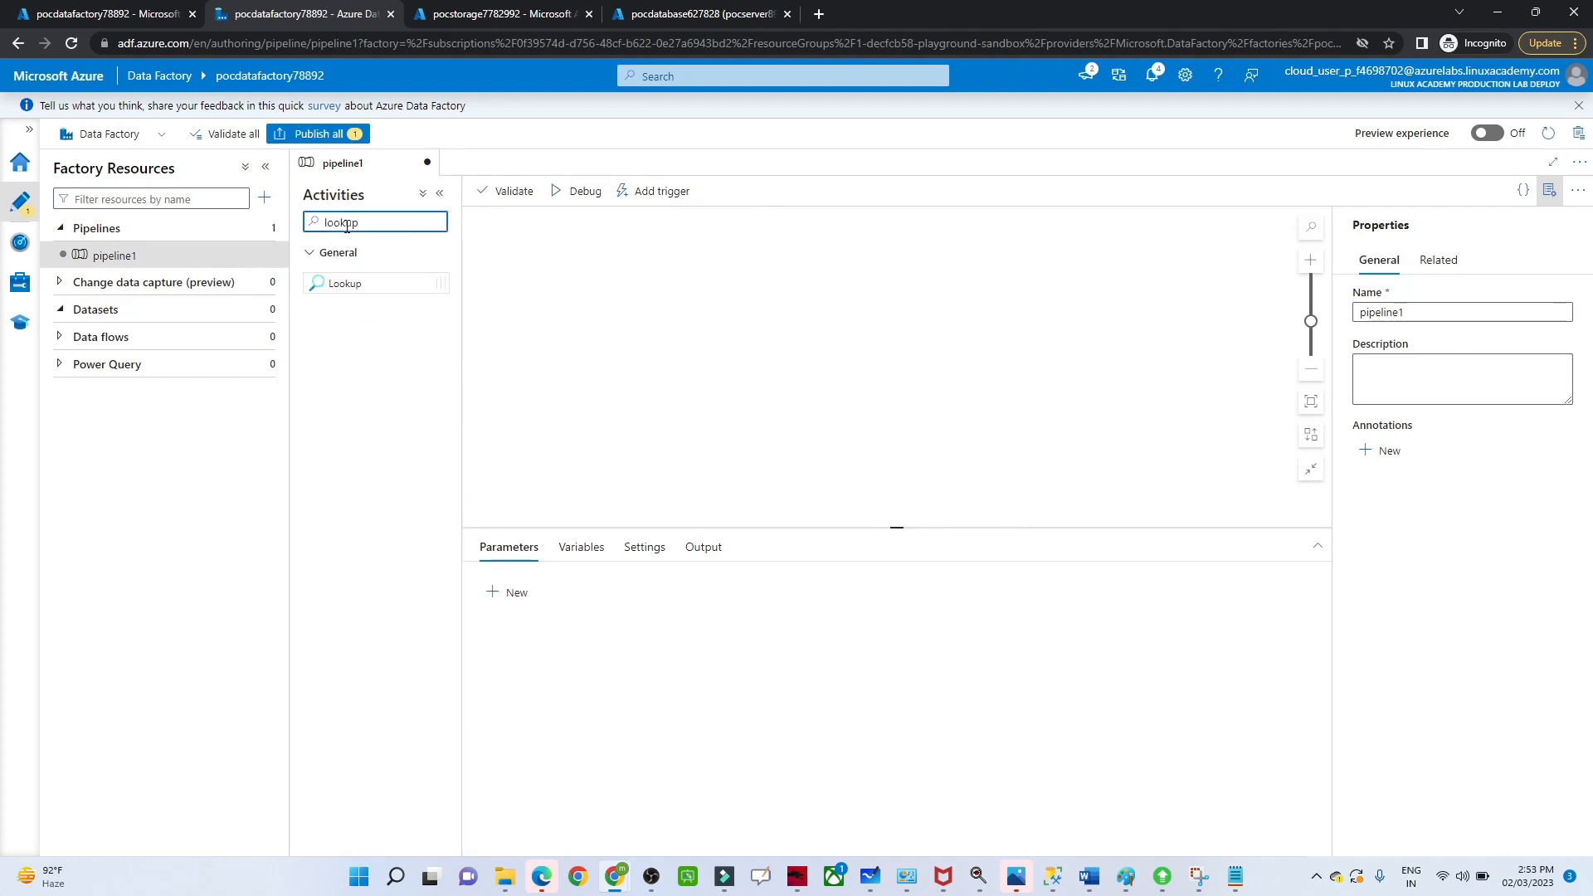
left_click_drag(345, 282, 644, 313)
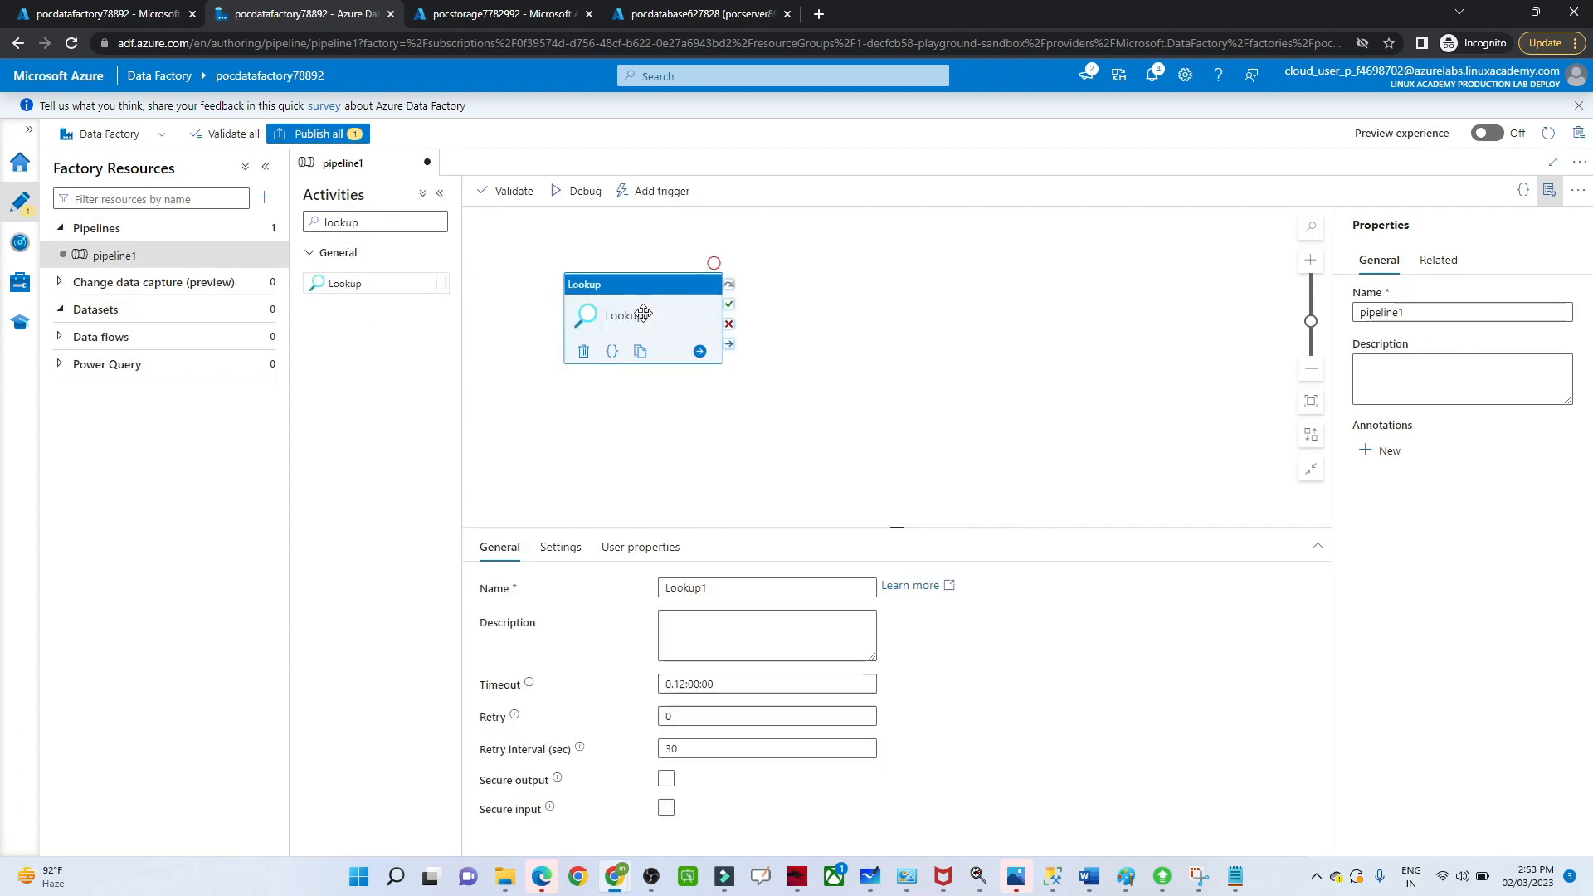
Start a new Azure SQL Database source dataset for the Lookup activity, using the linked service AzureSqlDatabase1
left_click(564, 548)
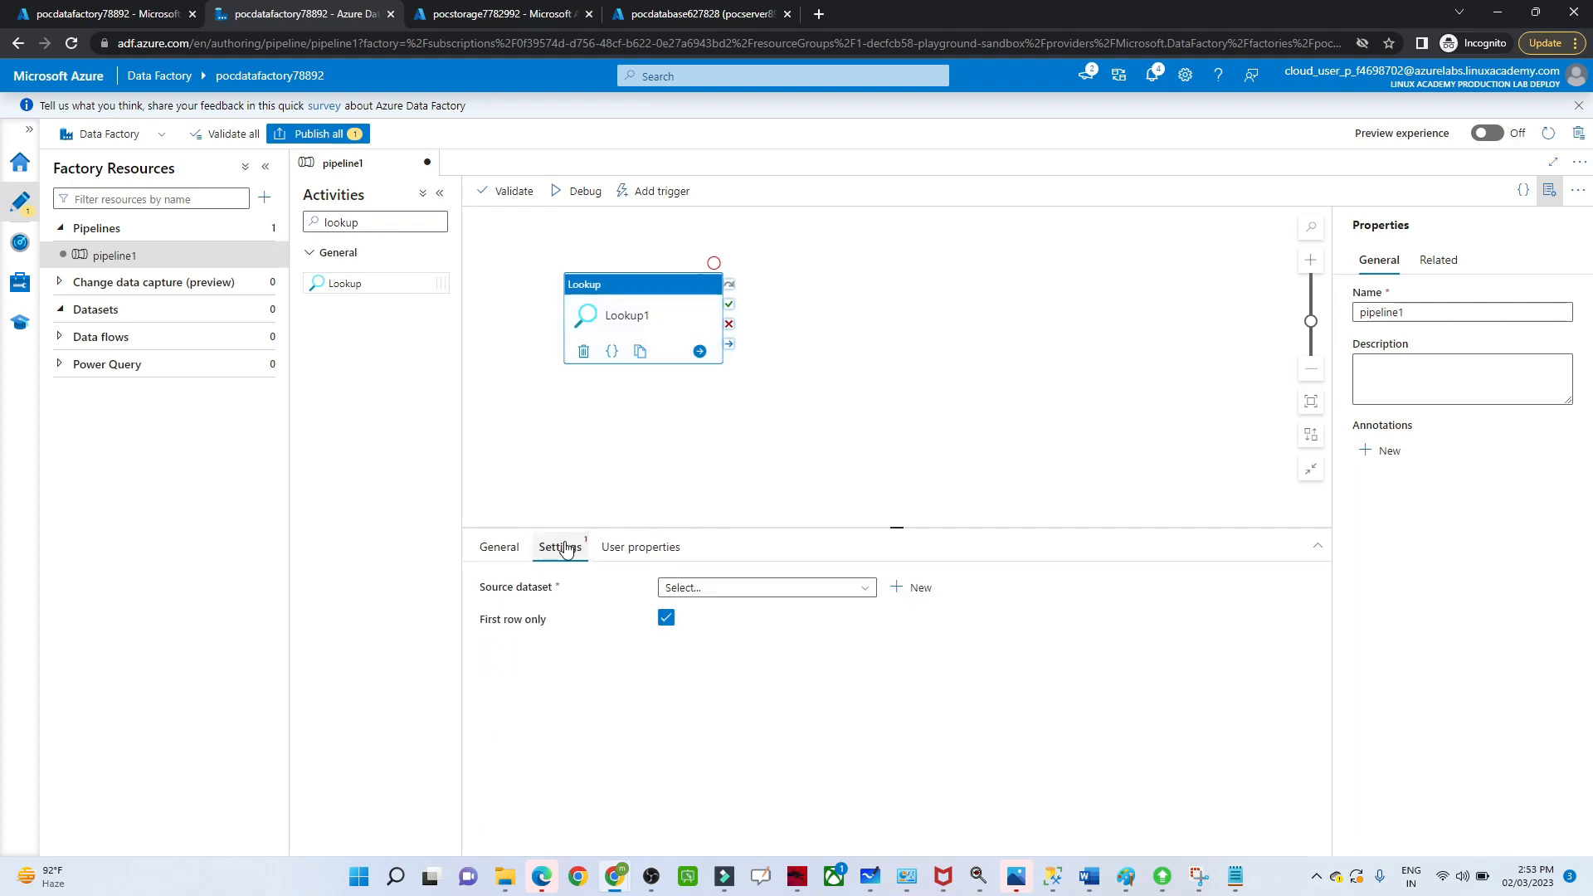
left_click(715, 593)
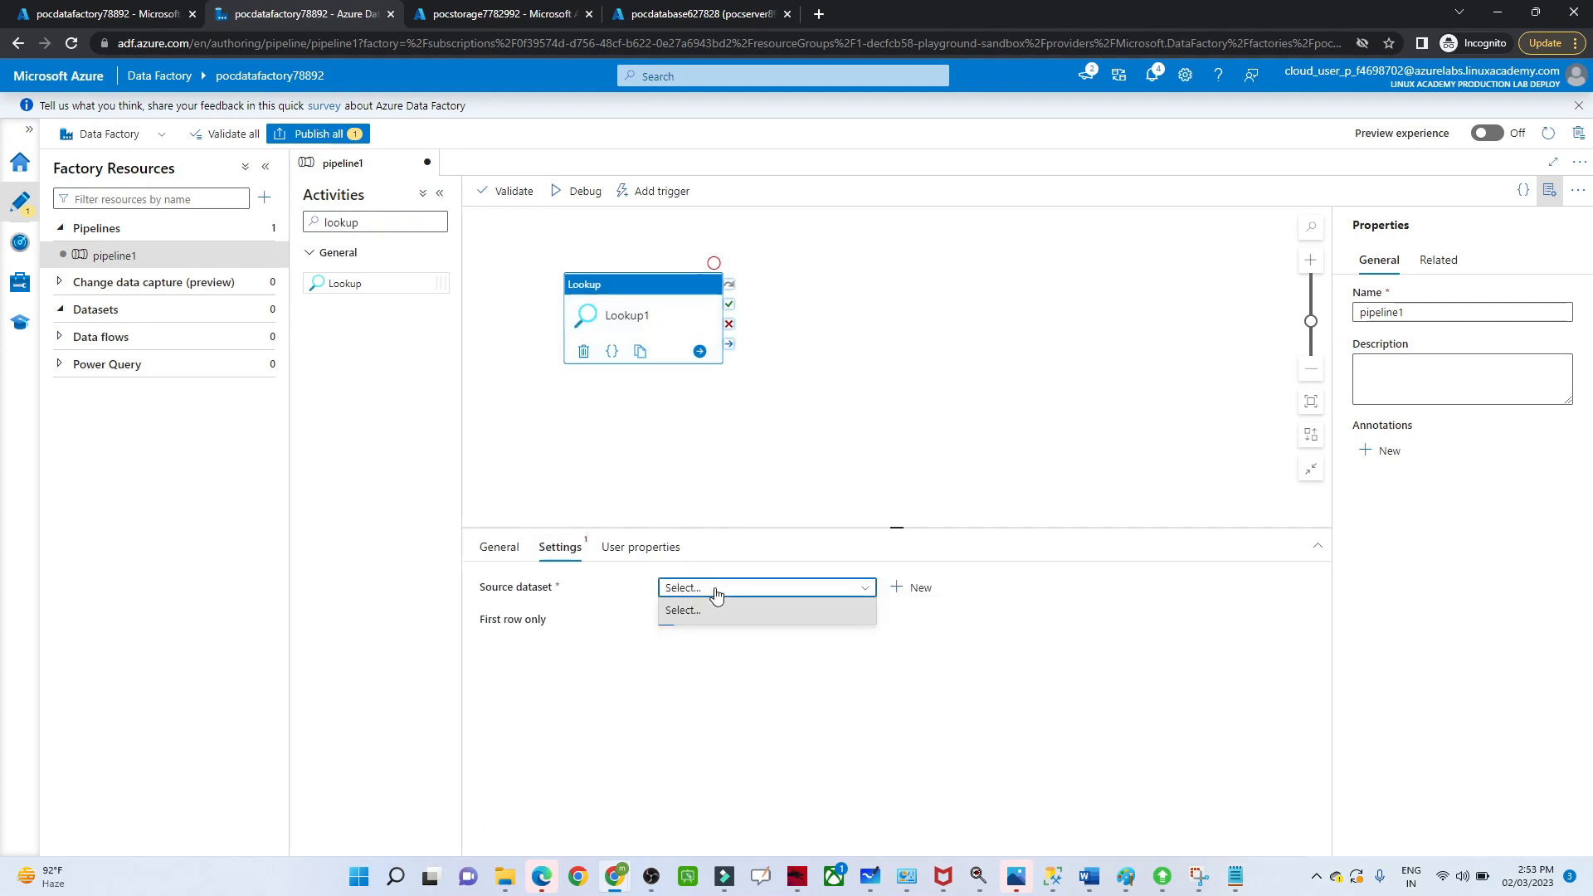
left_click(714, 592)
left_click(900, 591)
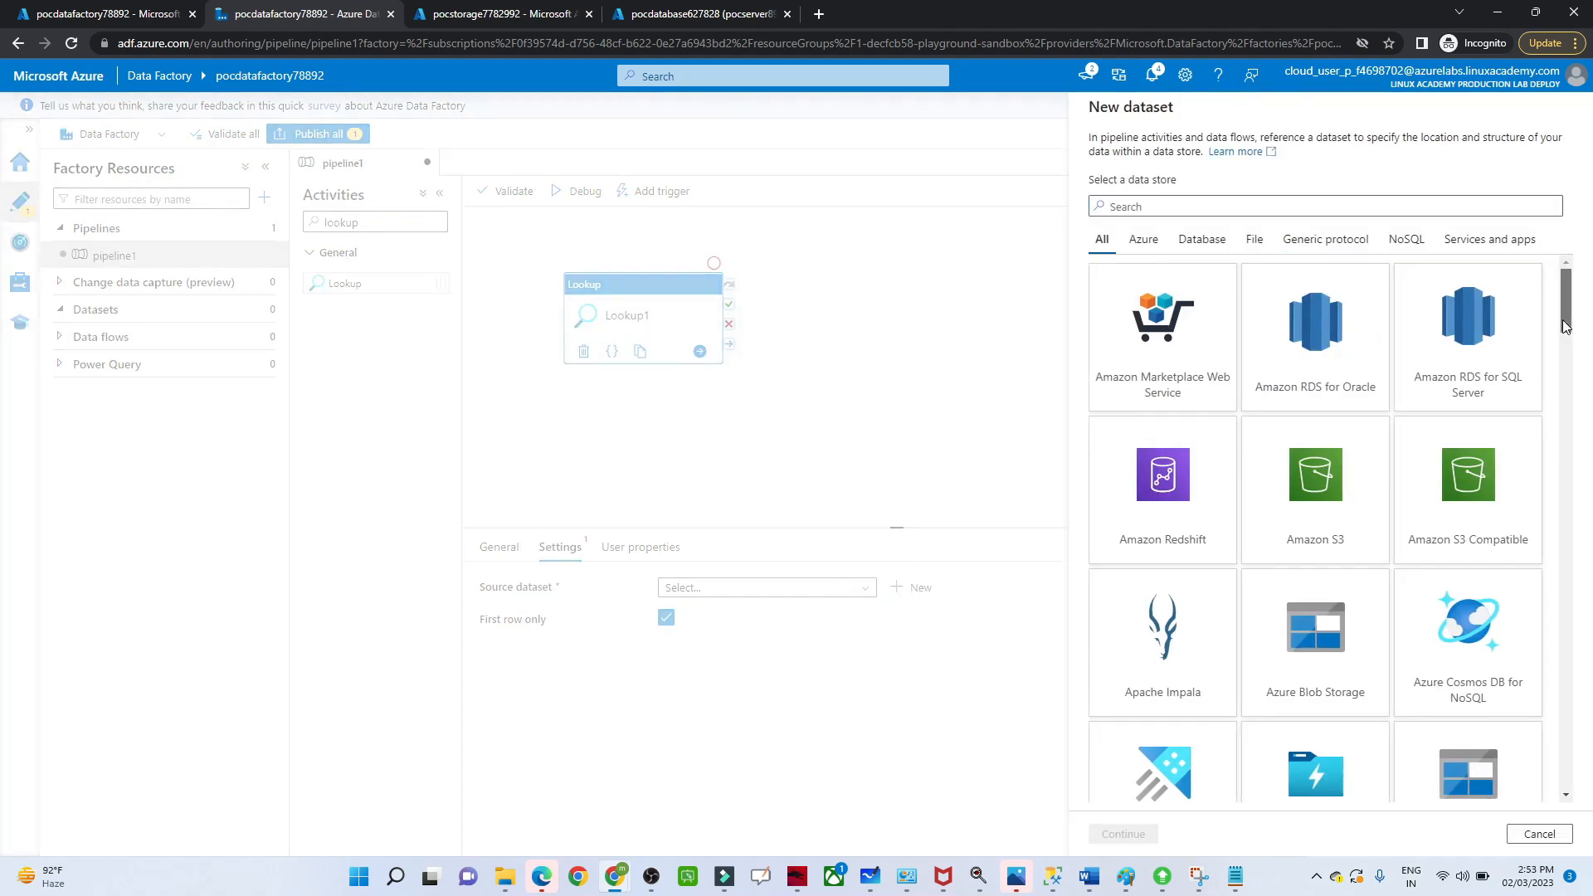
left_click_drag(1565, 326, 1584, 399)
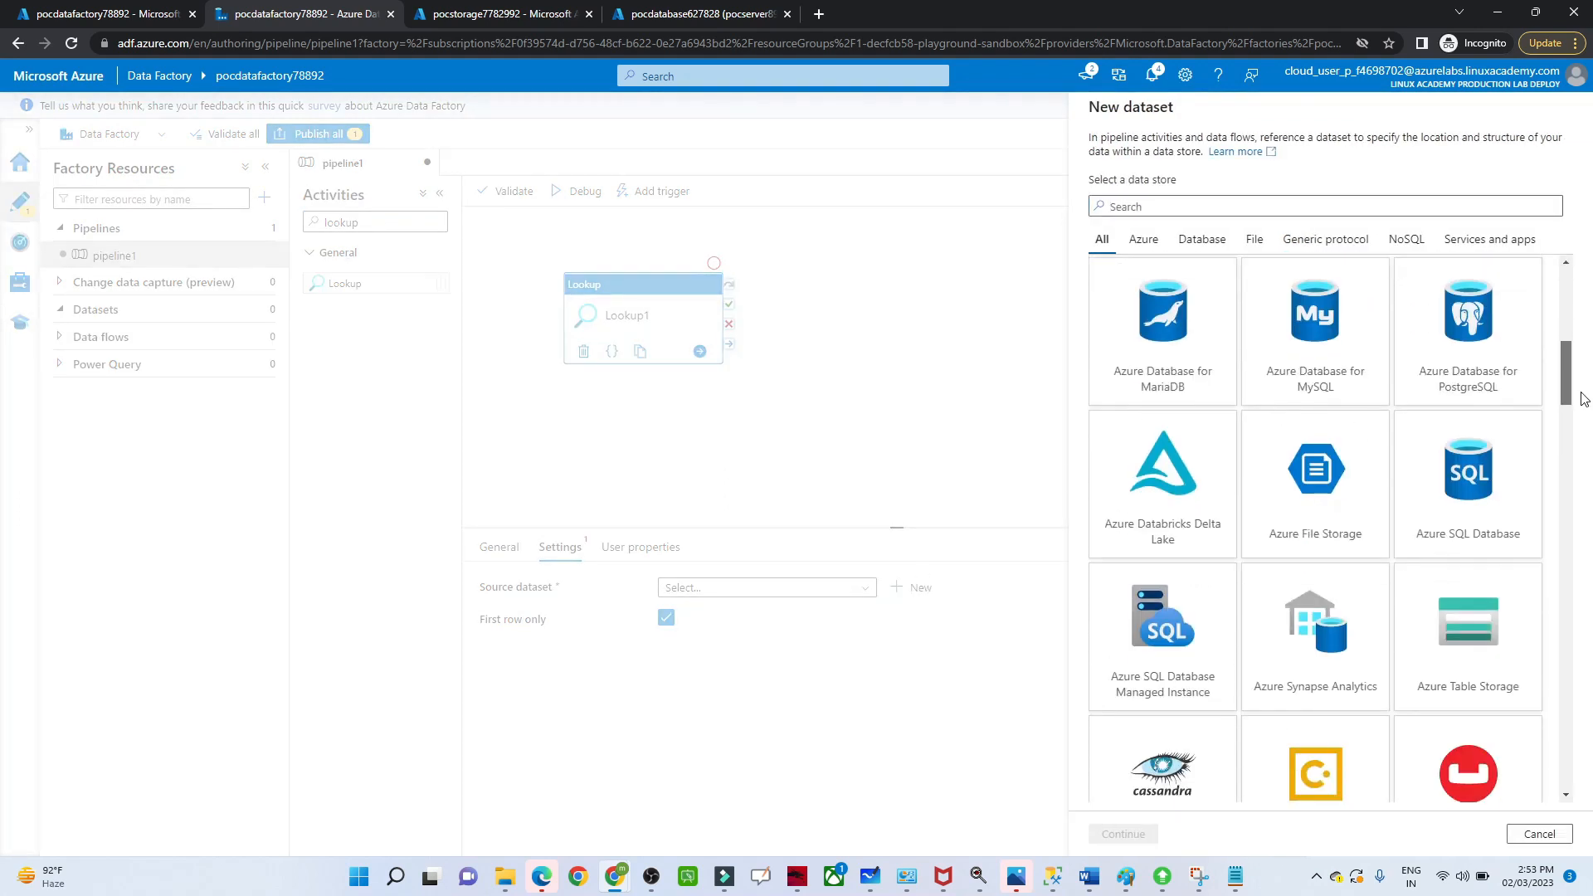
left_click(1468, 528)
left_click(1124, 838)
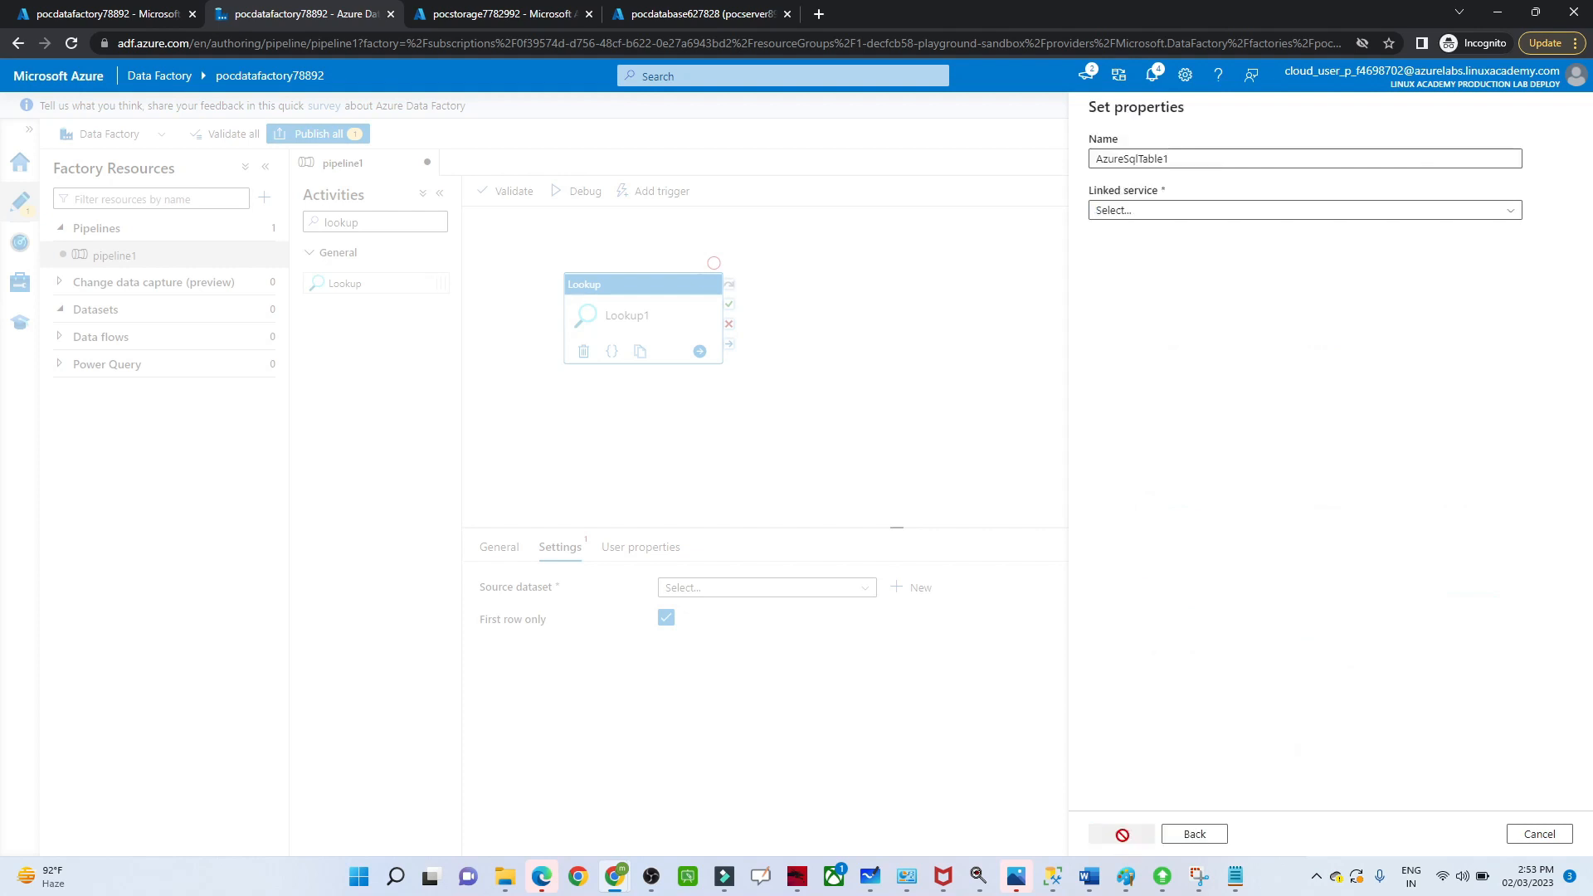
left_click(1118, 209)
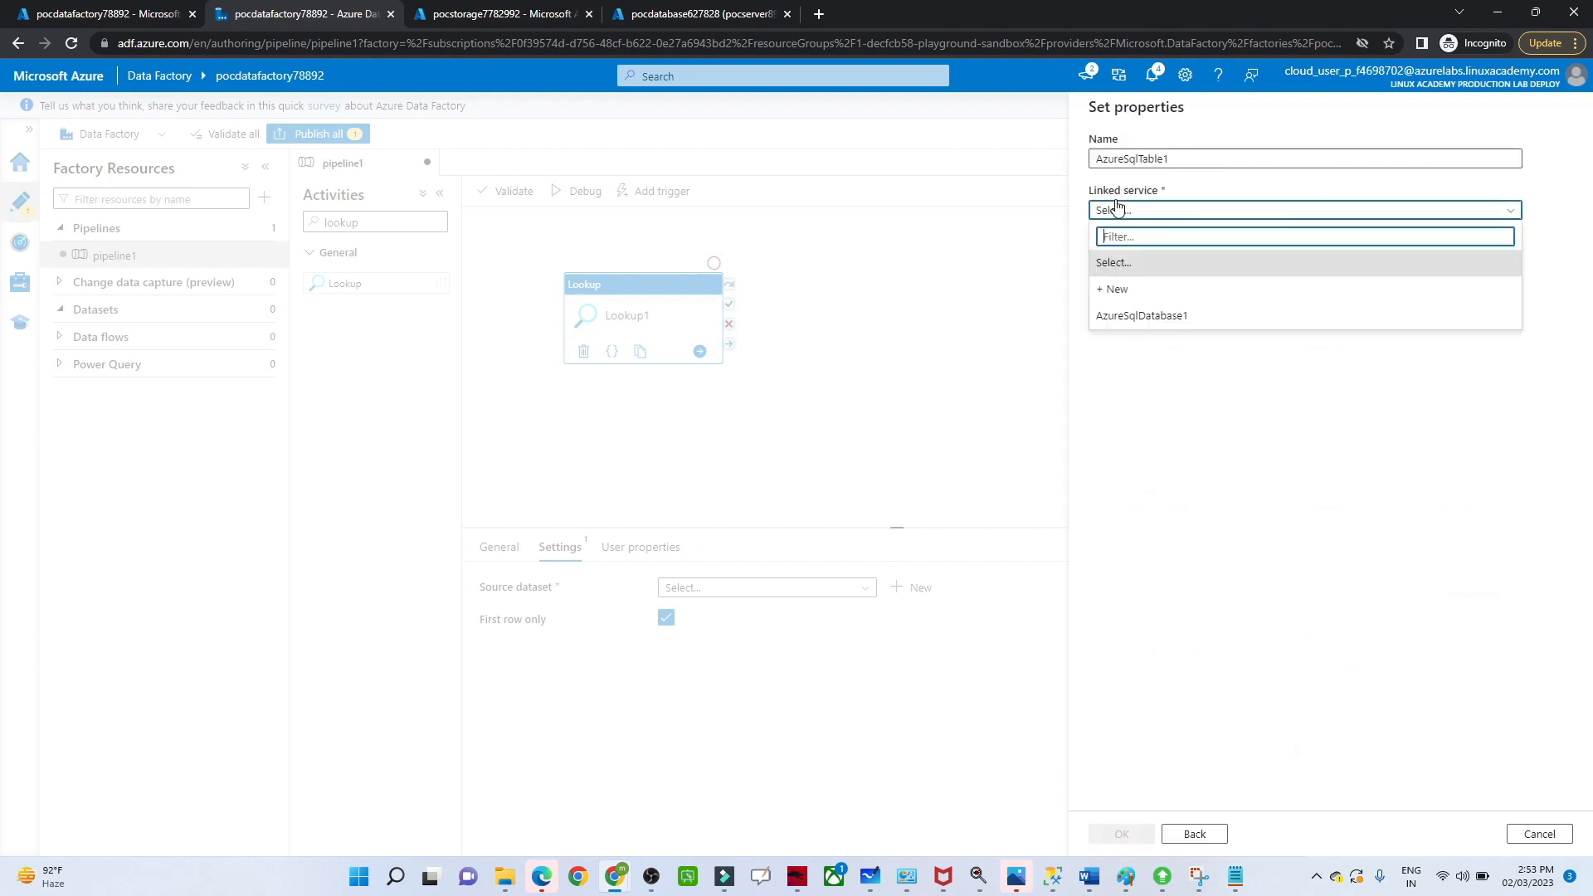
left_click(1135, 326)
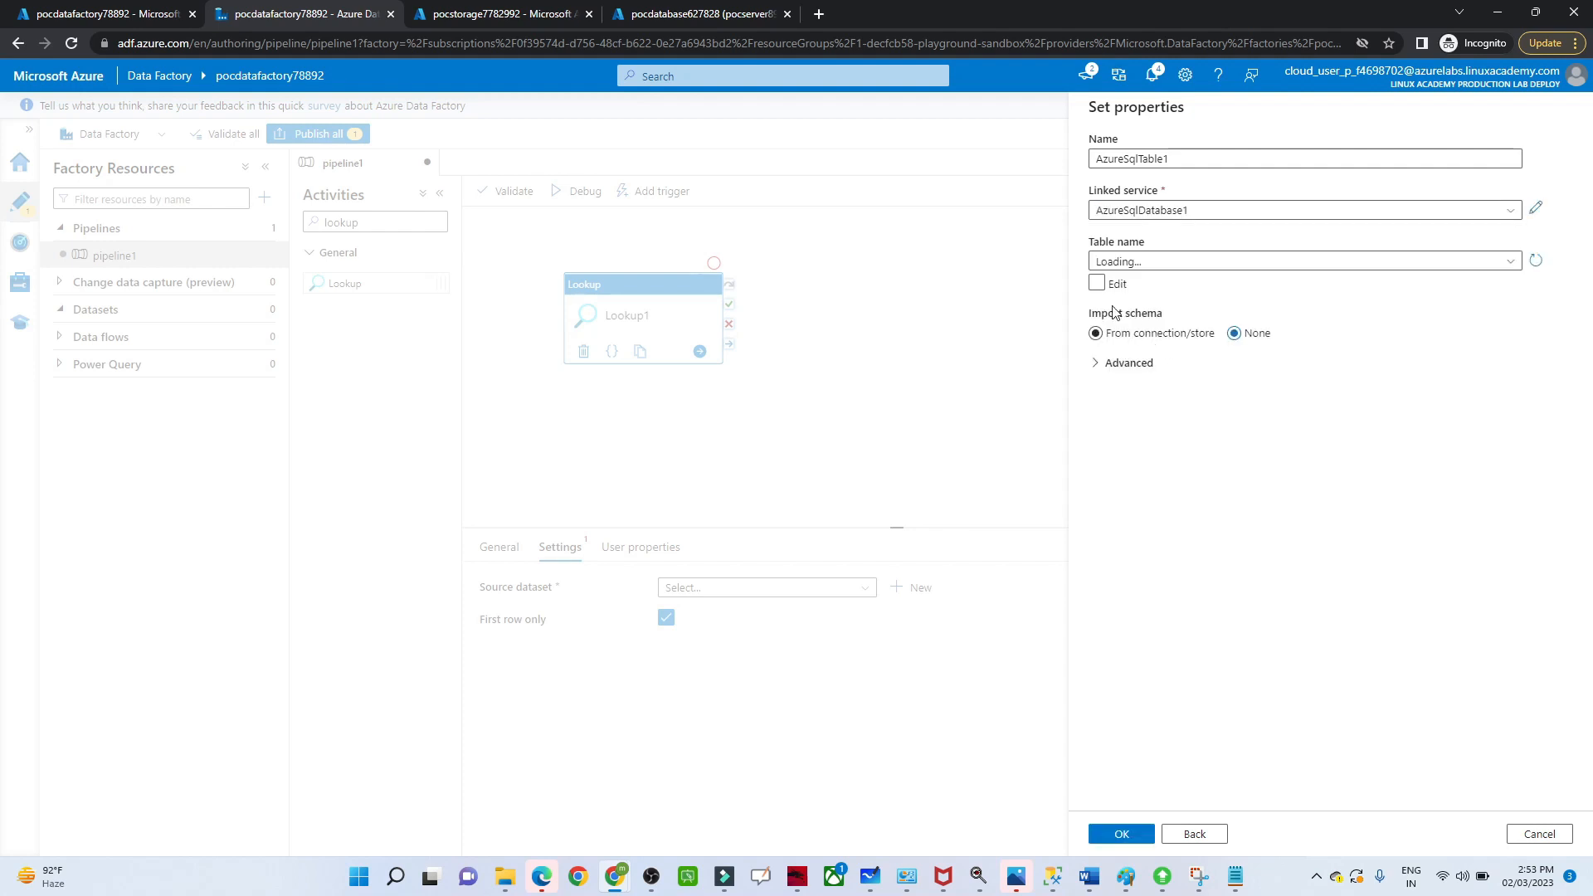
left_click(1143, 270)
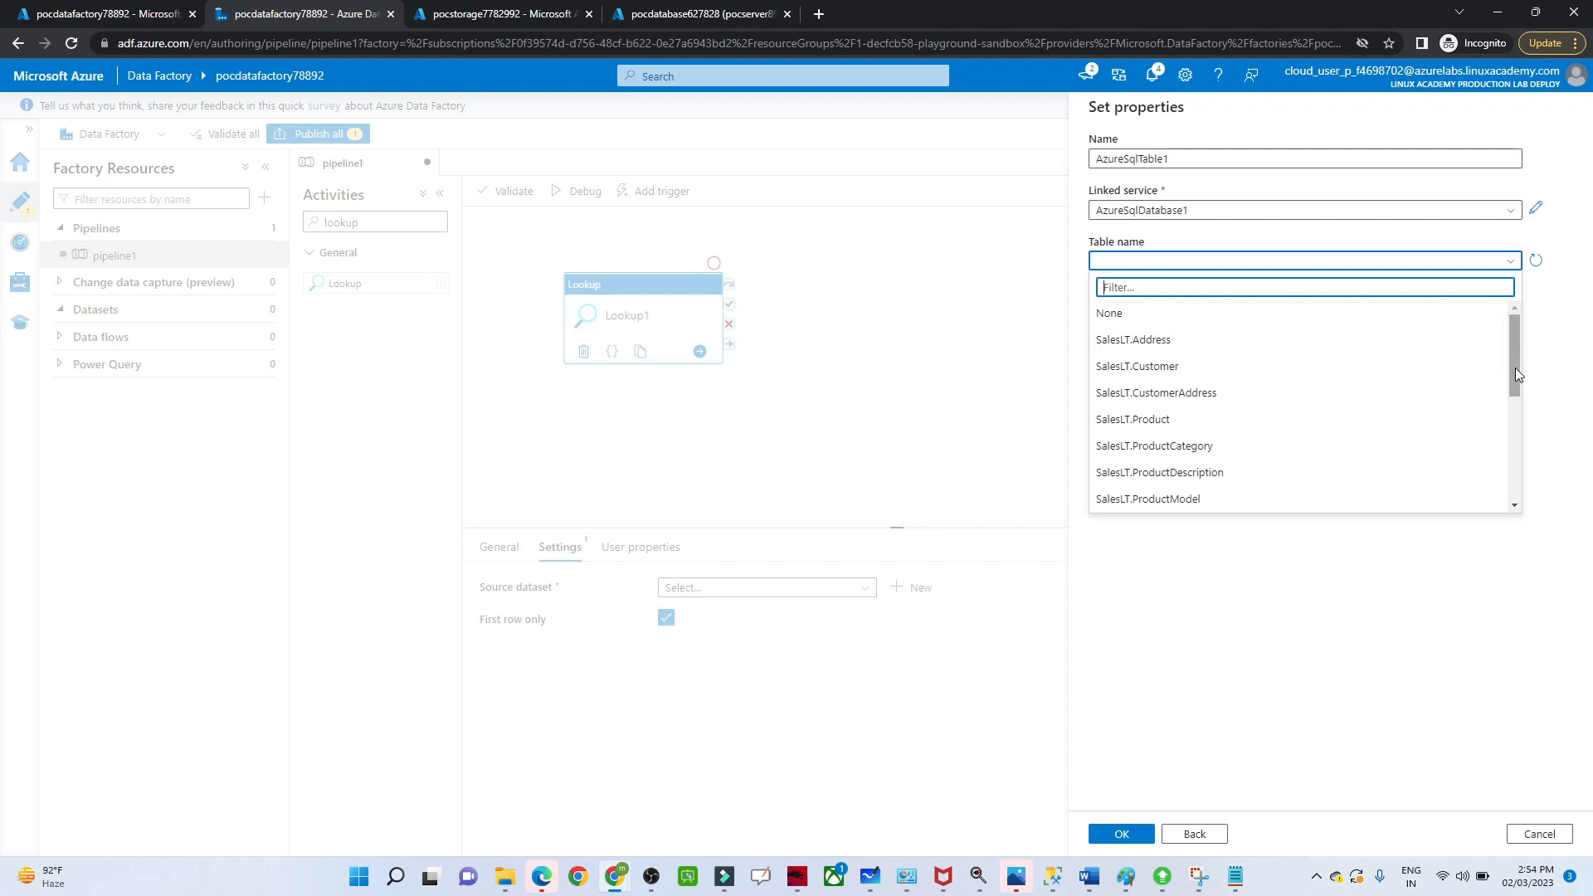
left_click_drag(1515, 370, 1515, 471)
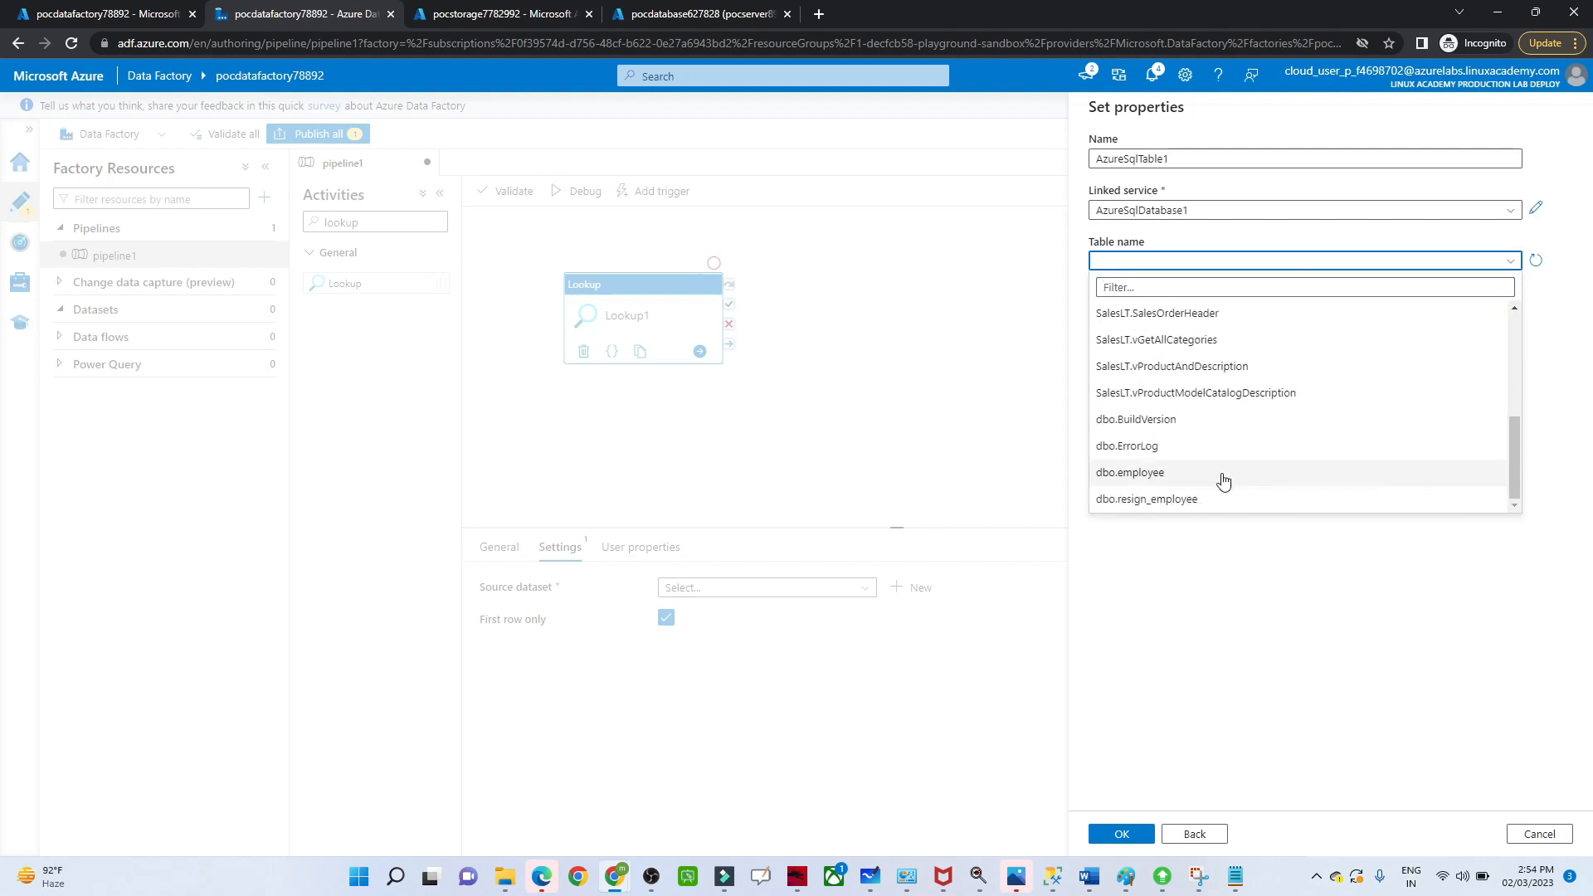
left_click(1185, 473)
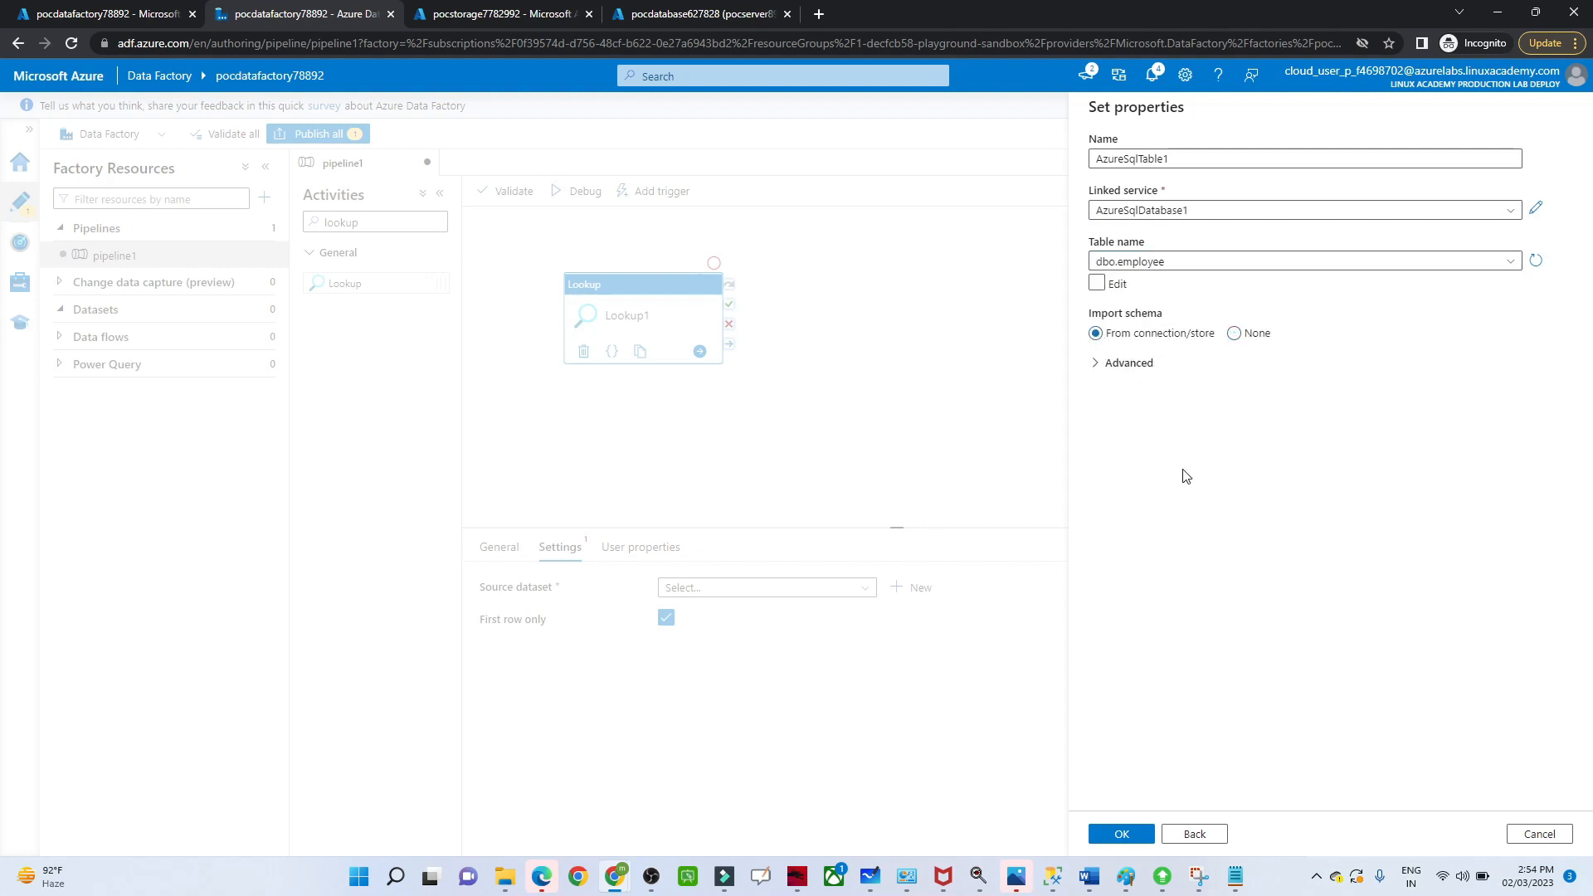
Finish creating the source dataset with the table dbo.resign_employee and preview its data
left_click(1229, 267)
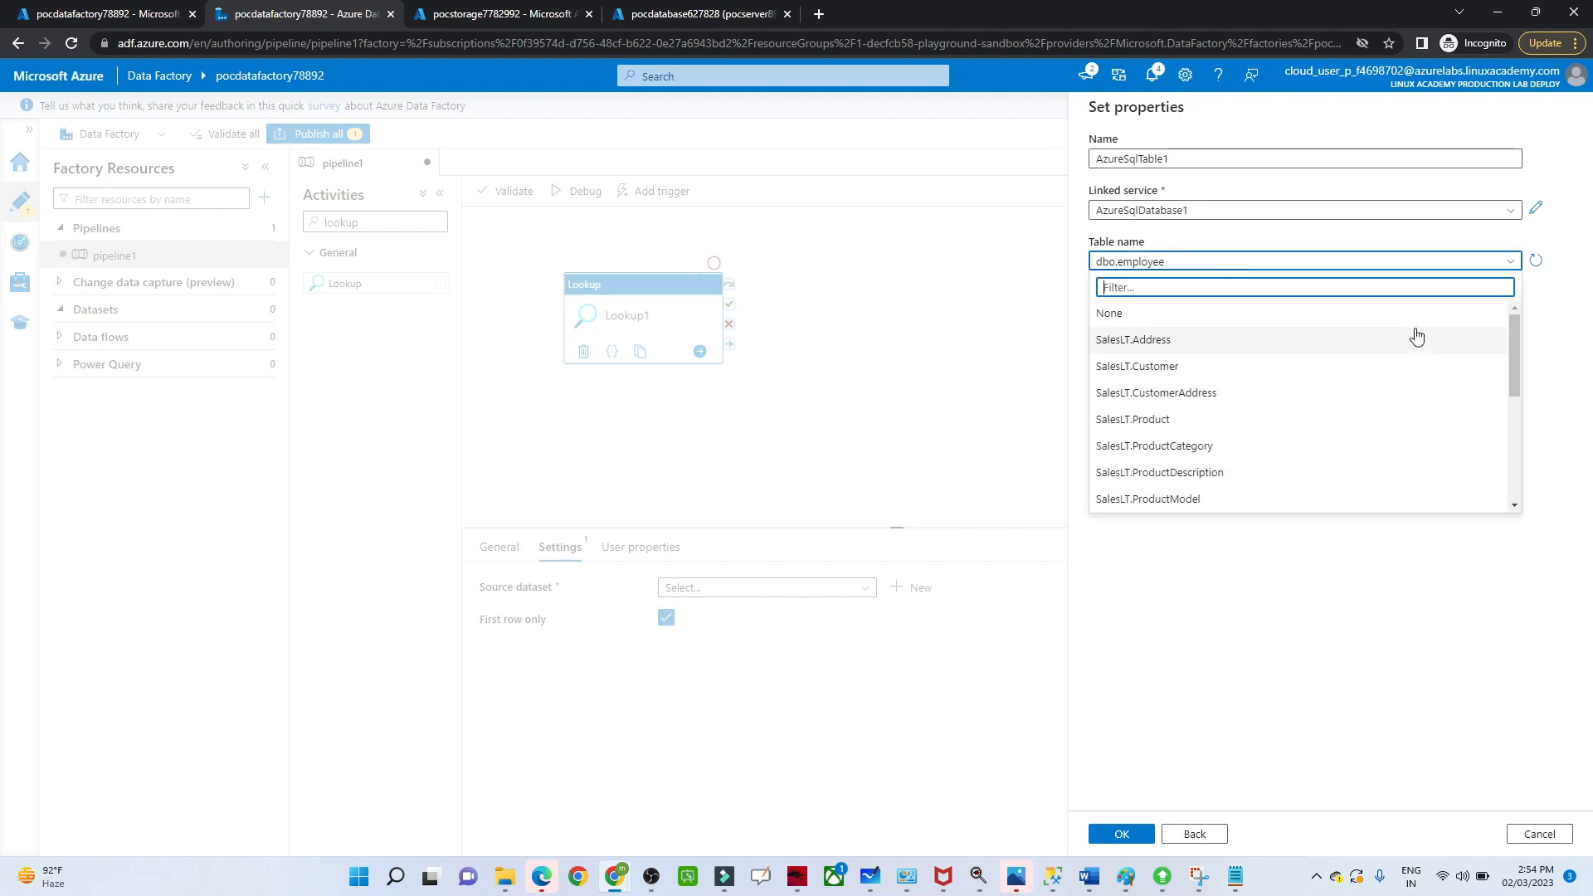
left_click_drag(1515, 355, 1542, 507)
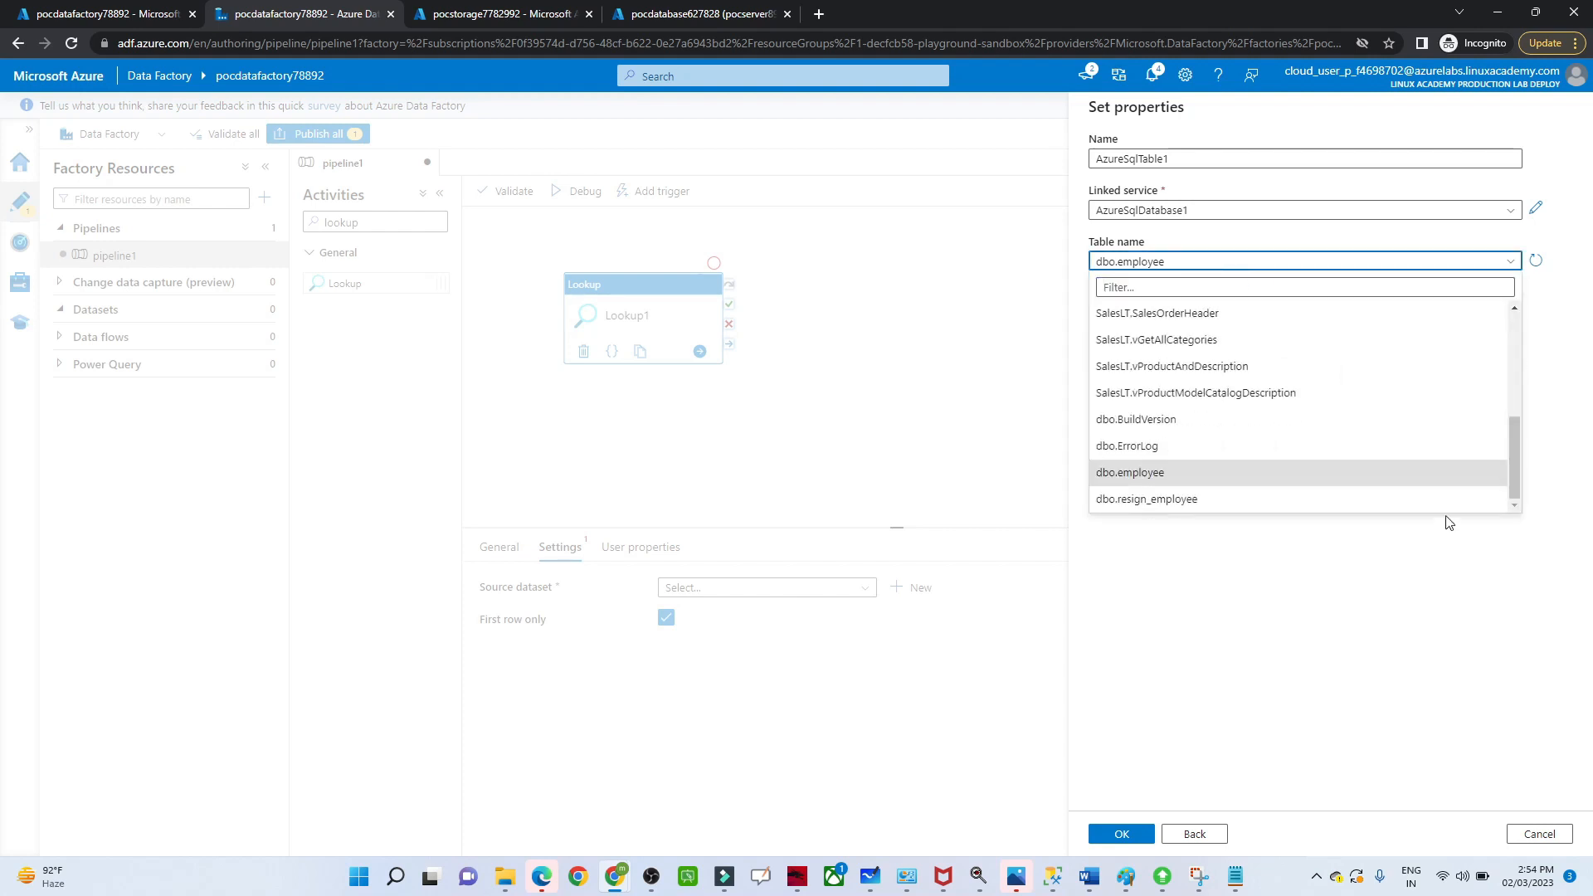
left_click(1195, 500)
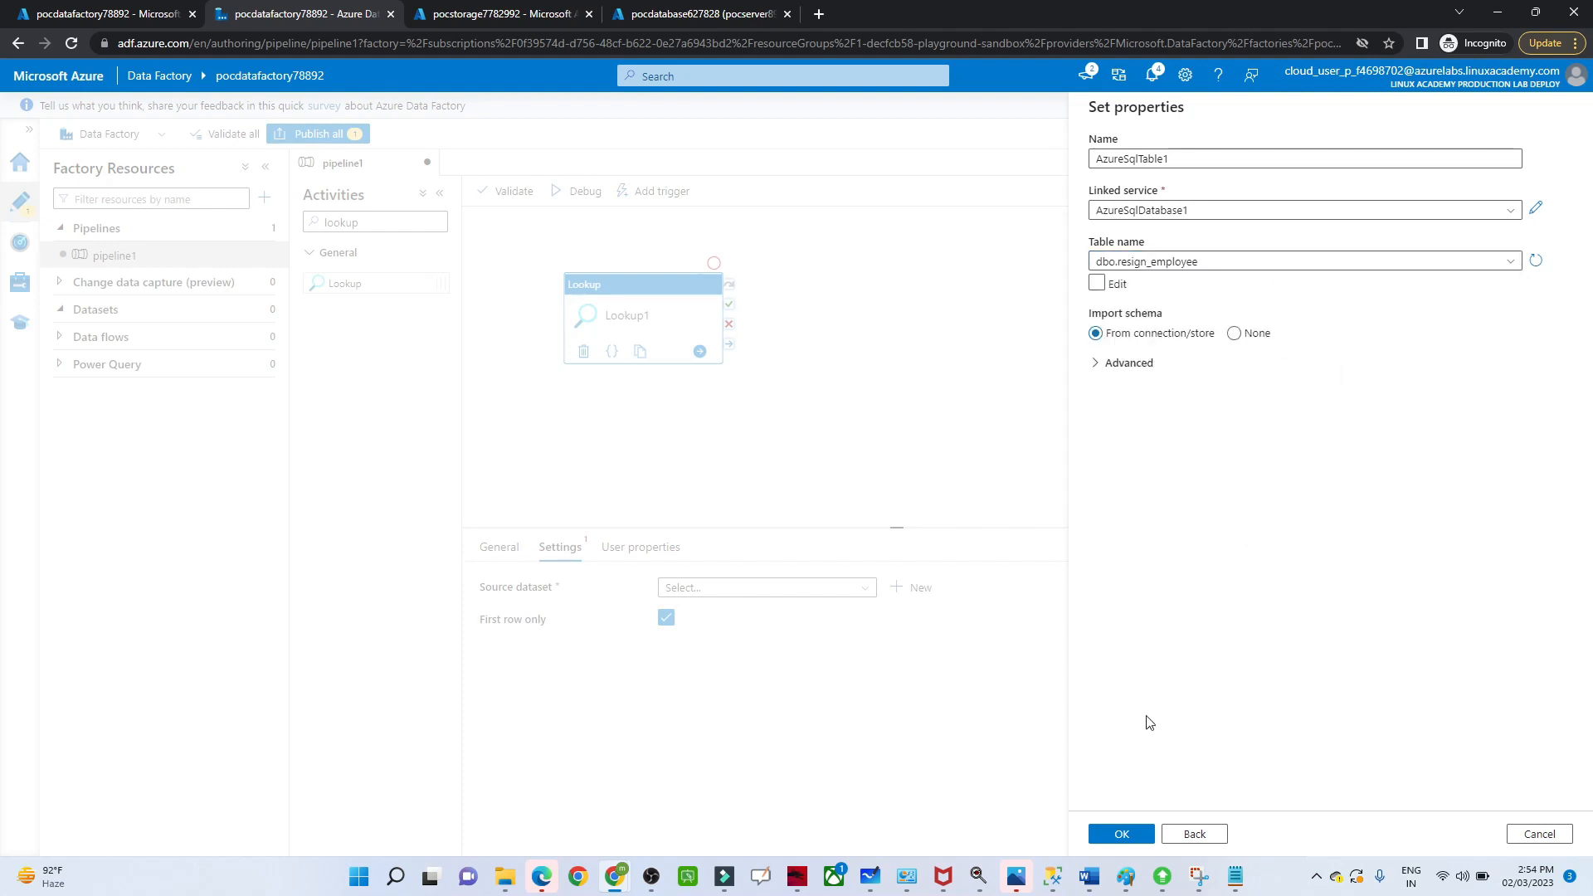
left_click(1120, 834)
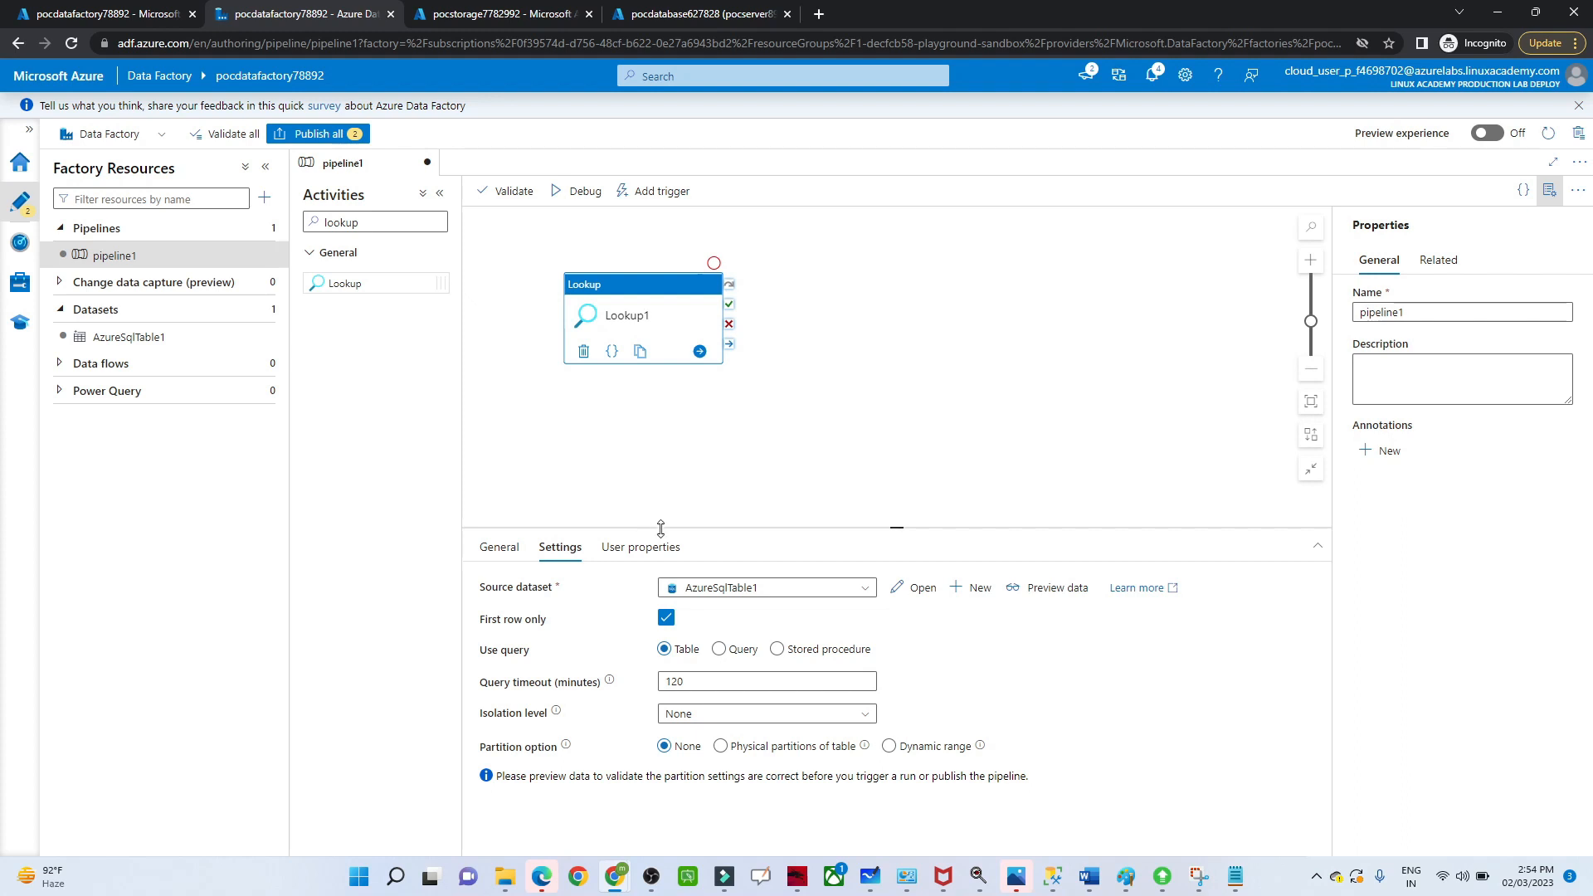
left_click(1053, 588)
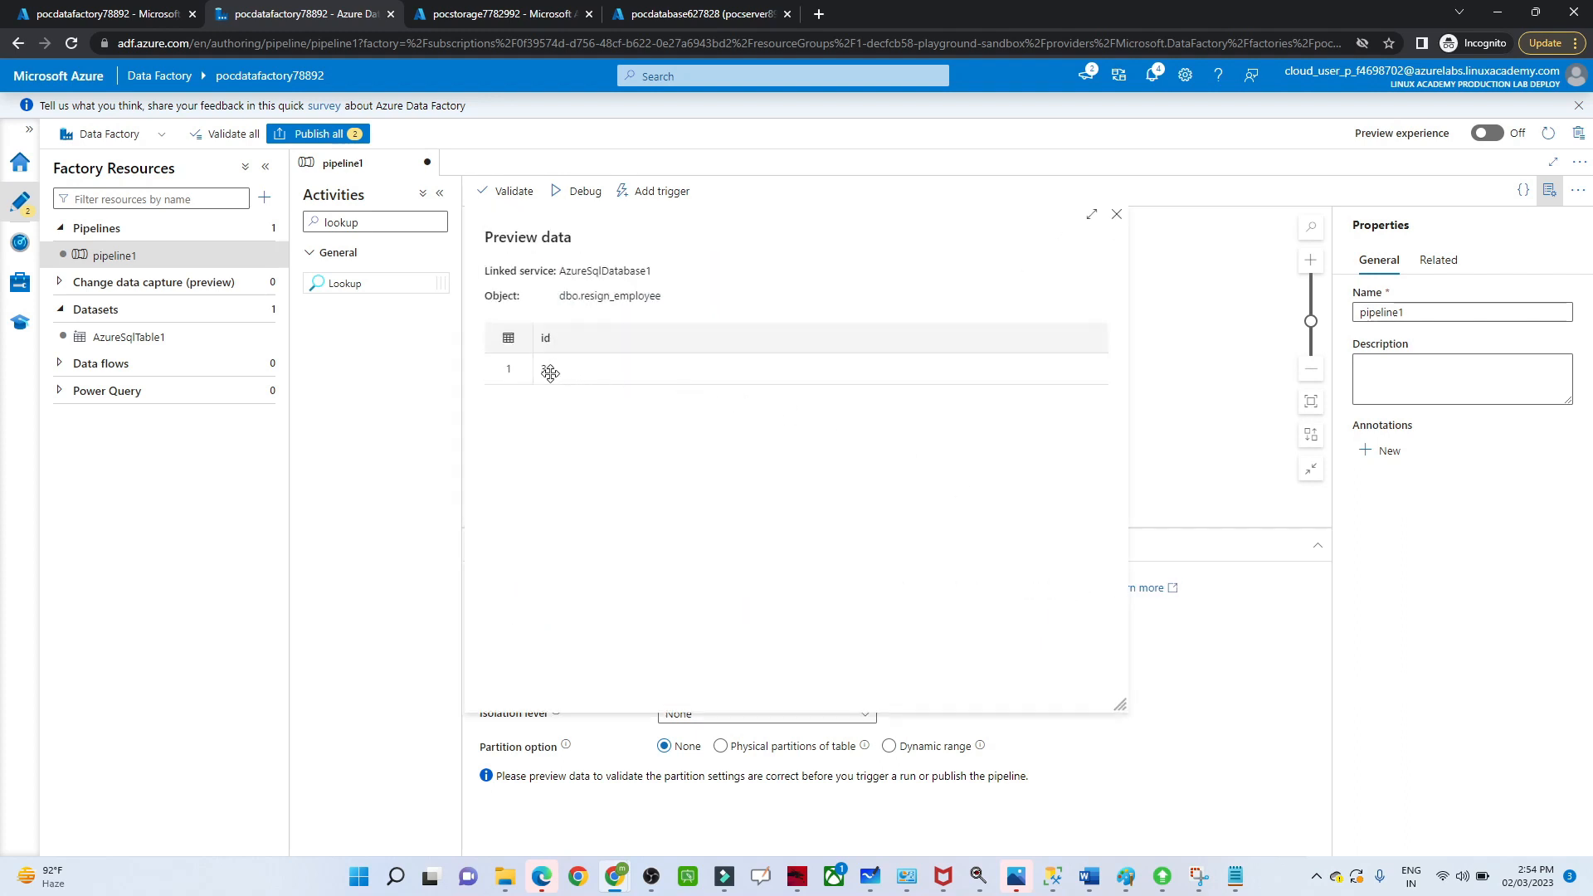
left_click(1117, 215)
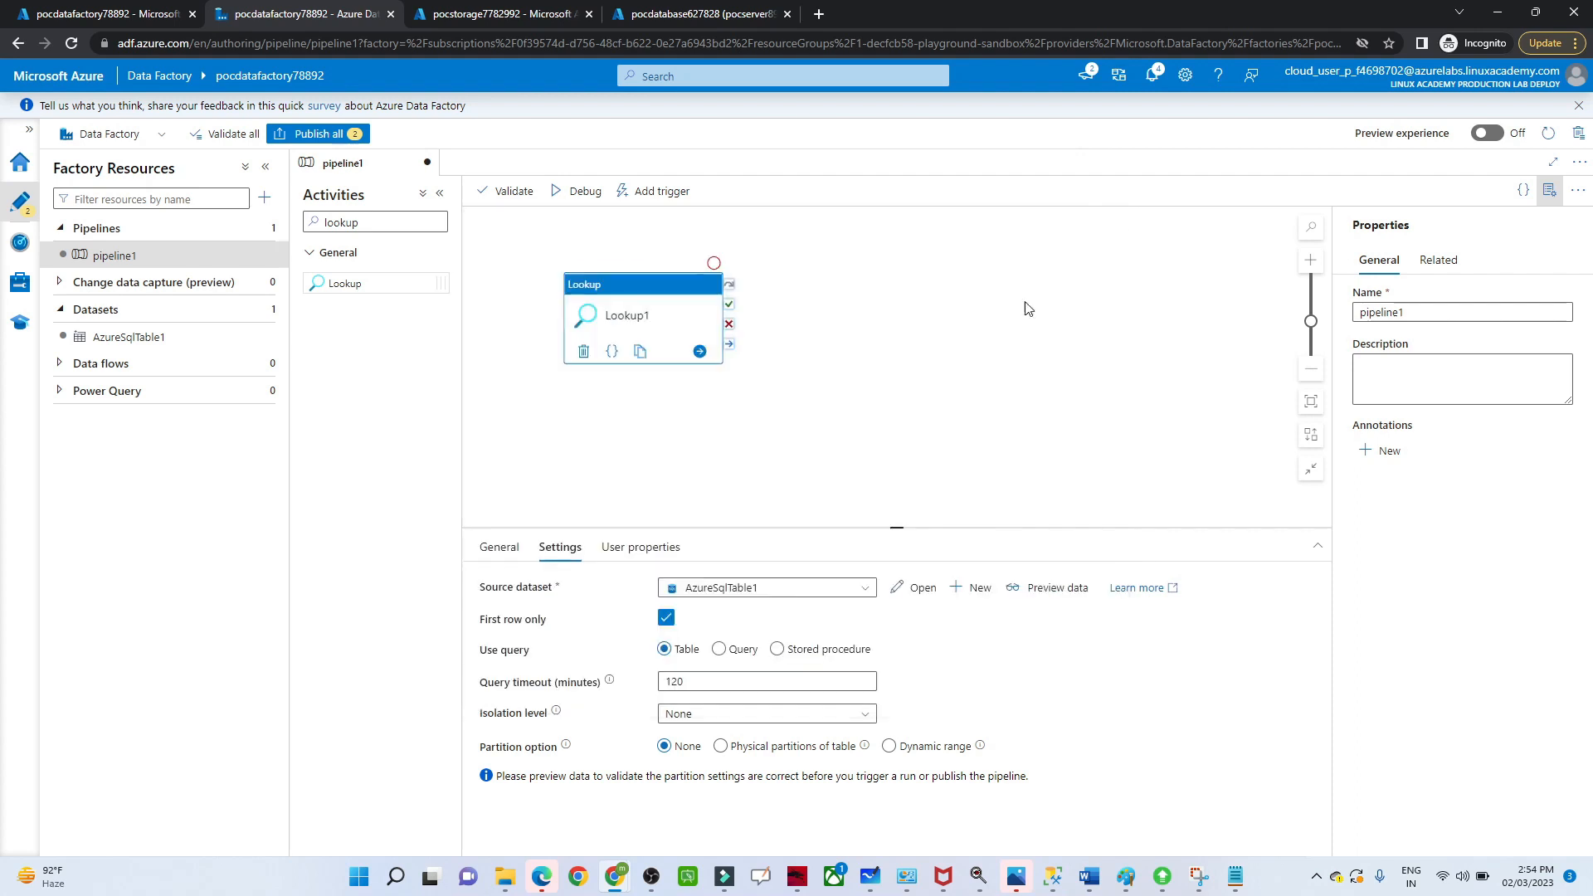
Disable the First row only option of the Lookup activity and preview the source dataset's rows
left_click(665, 618)
left_click(1037, 589)
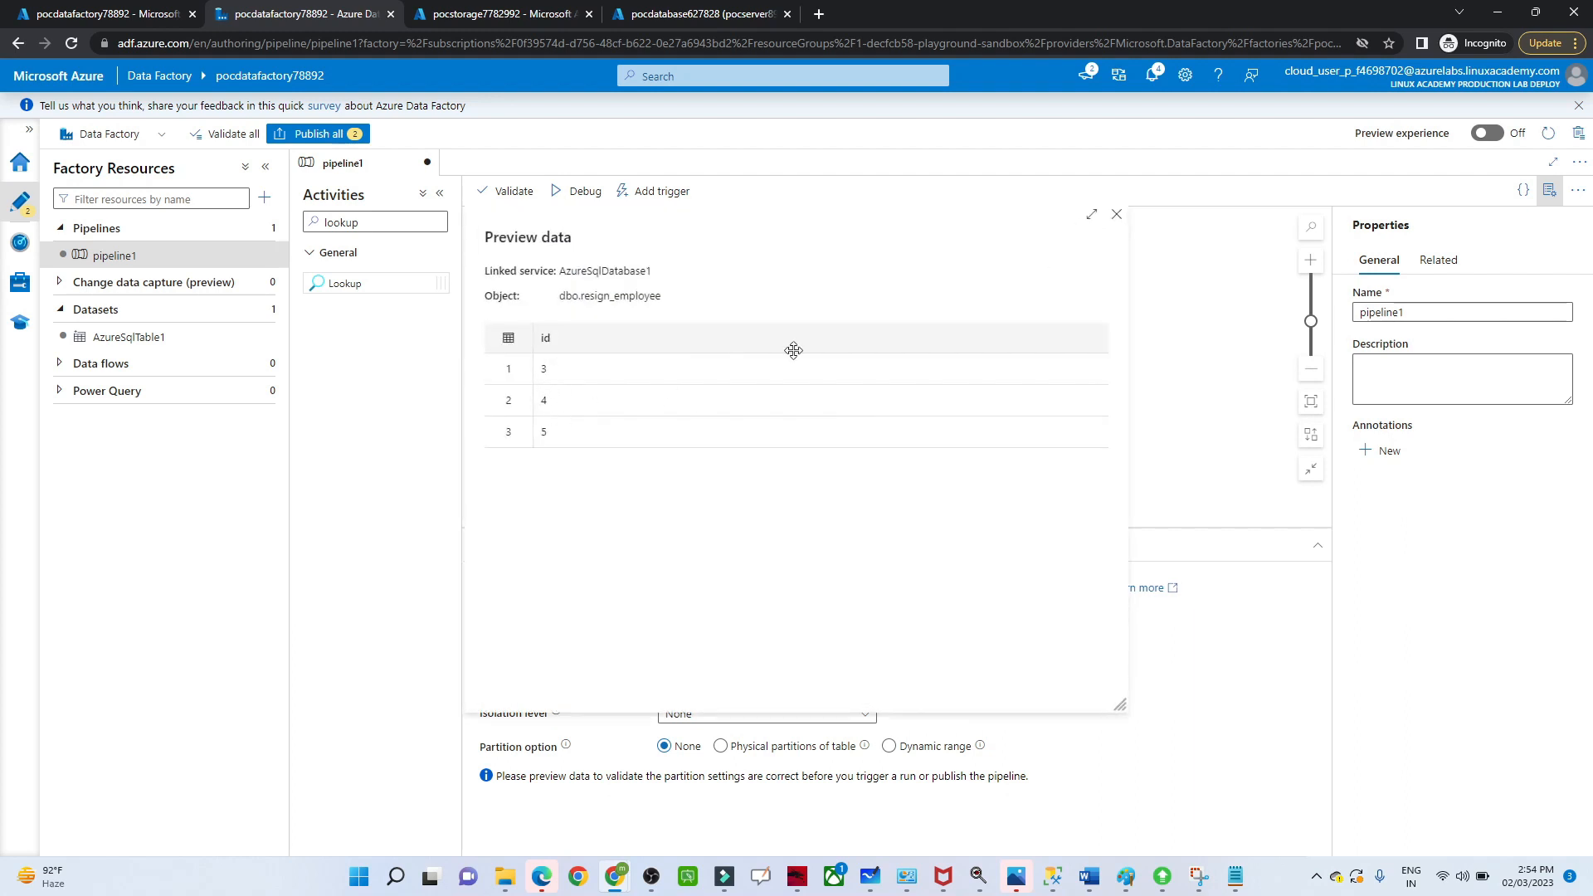
left_click(1117, 216)
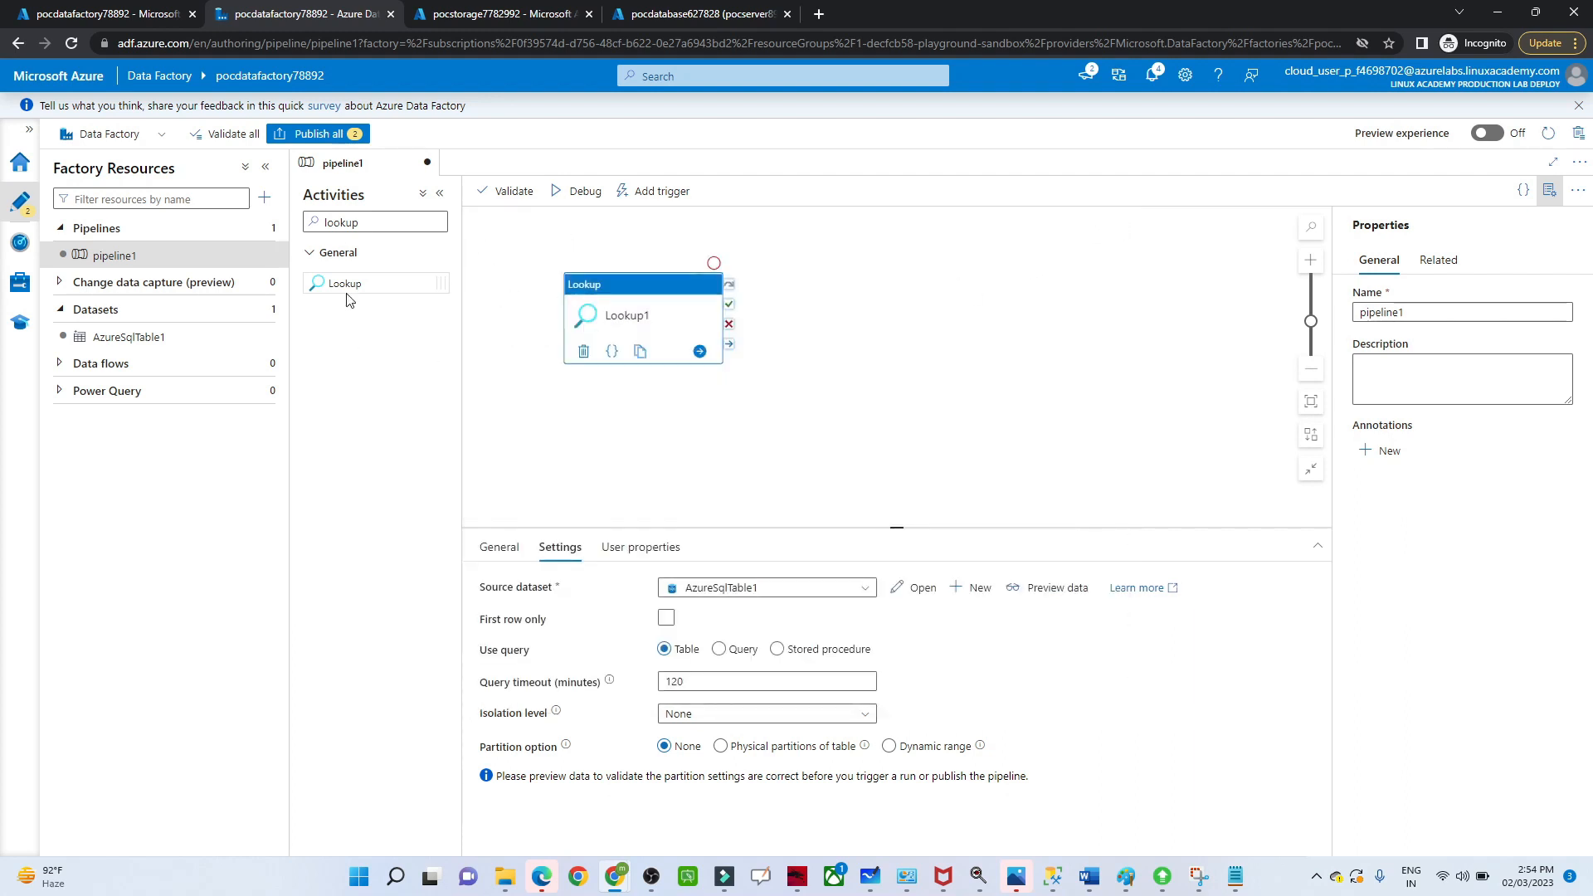
Add a ForEach activity to the pipeline canvas and connect Lookup1's success output to it
left_click(366, 225)
key("BackSpace")
key("BackSpace")
key("BackSpace")
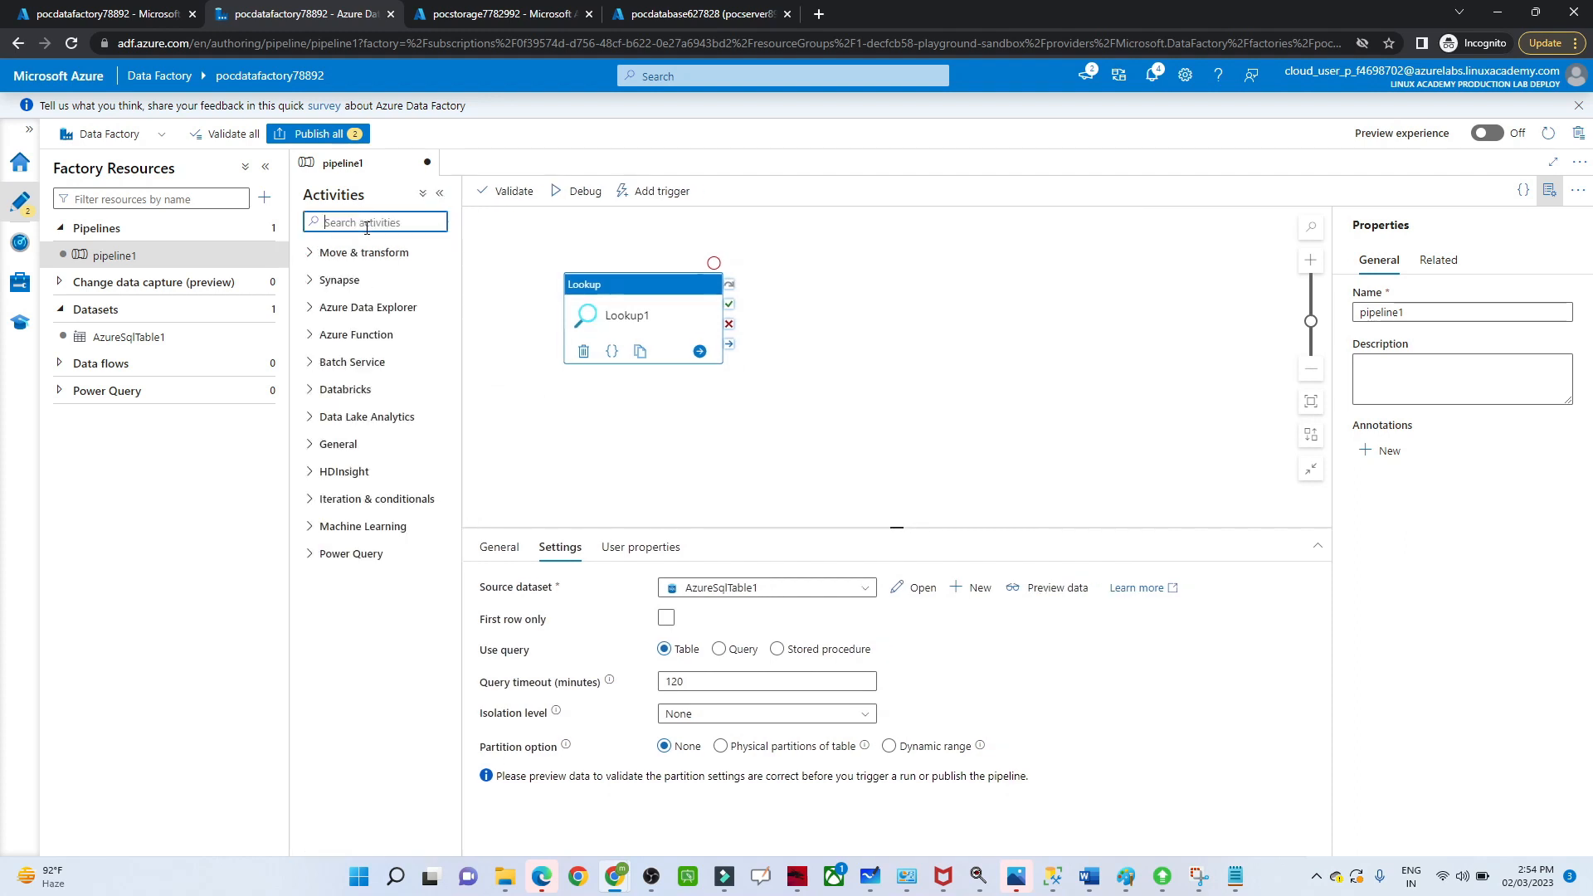
type("for")
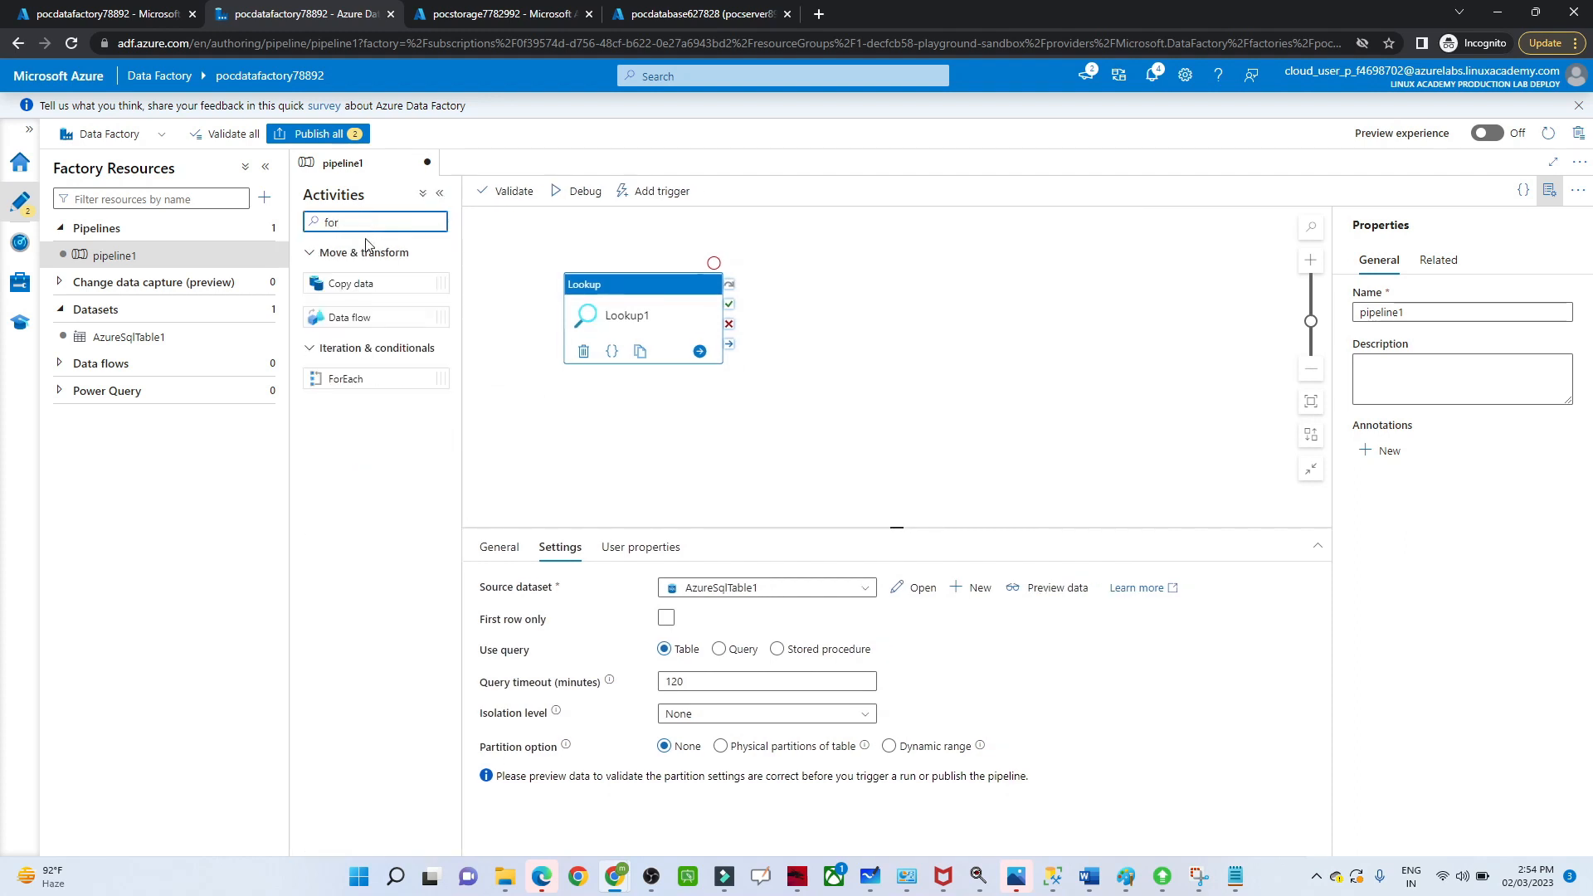
left_click_drag(349, 378, 942, 297)
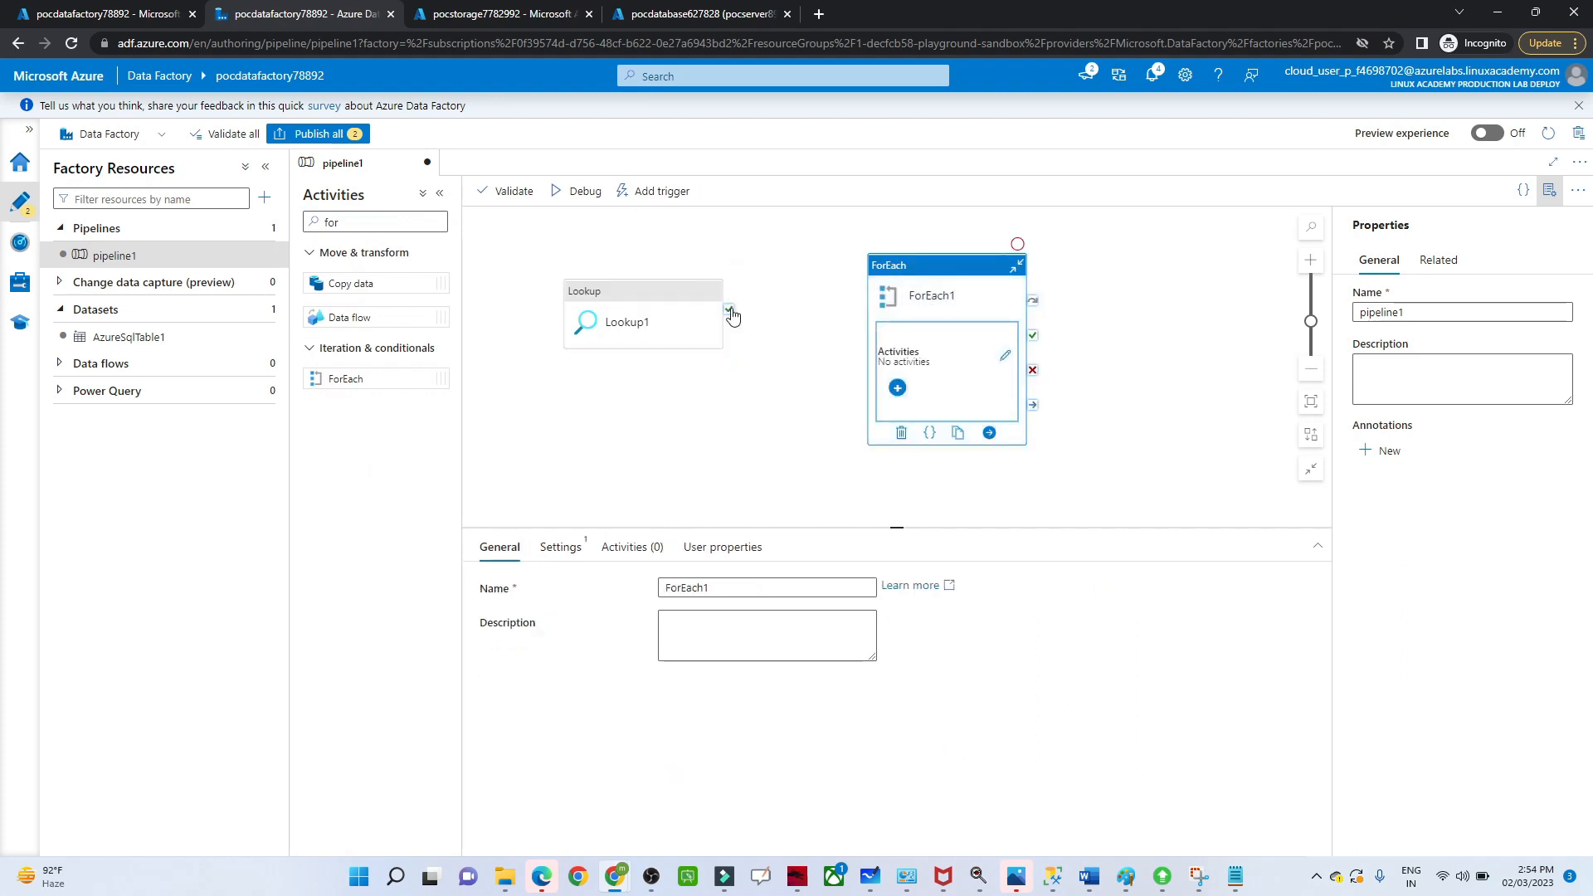
left_click_drag(729, 310, 874, 349)
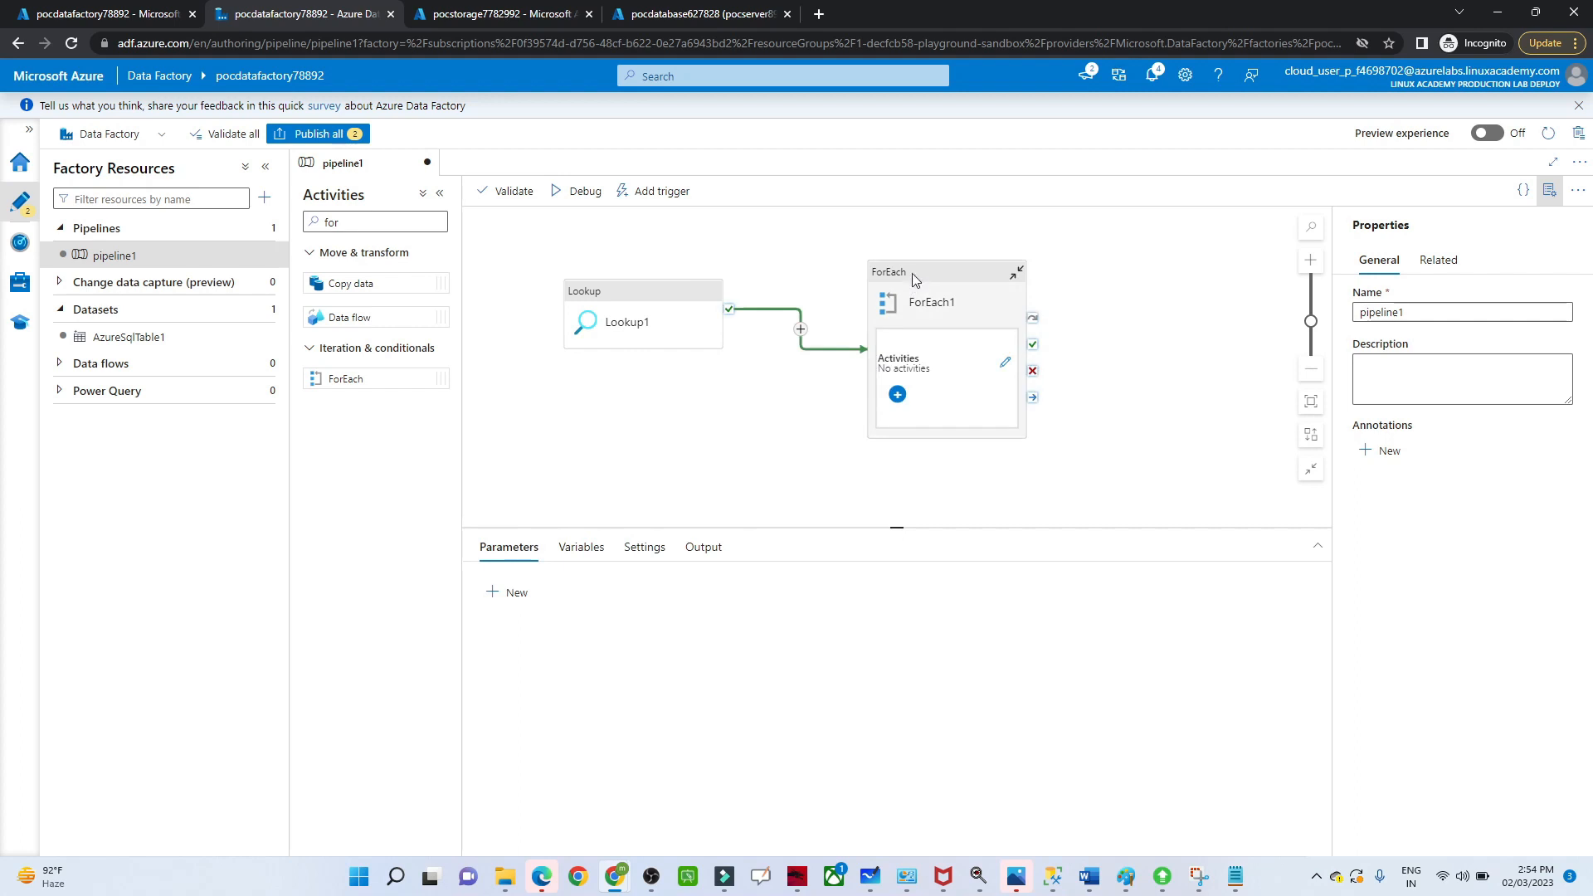
left_click(912, 272)
left_click(549, 558)
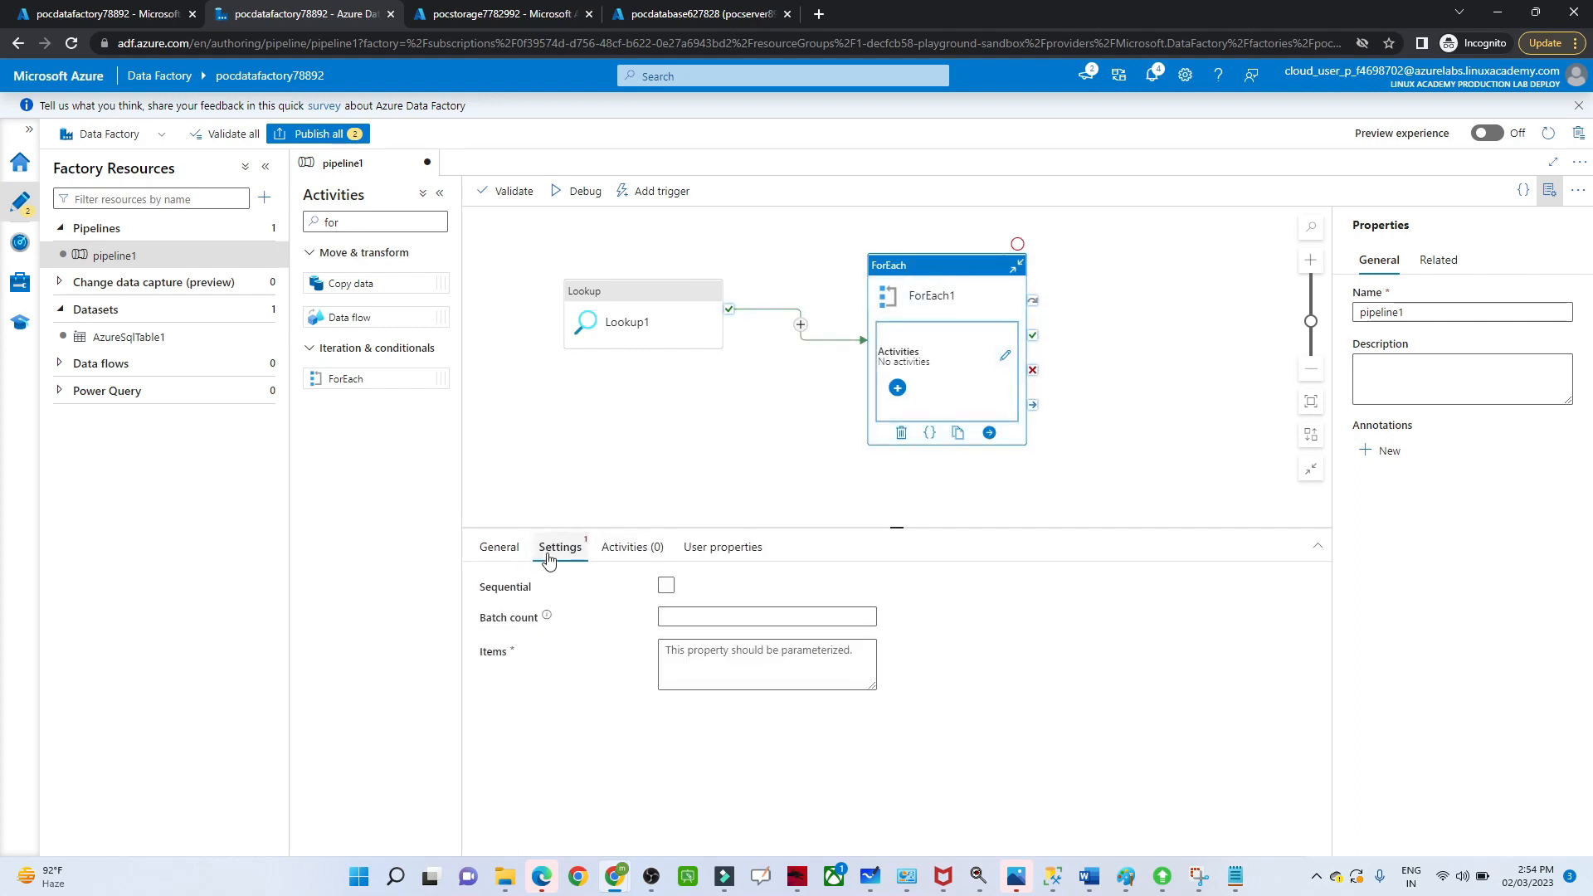
left_click(665, 586)
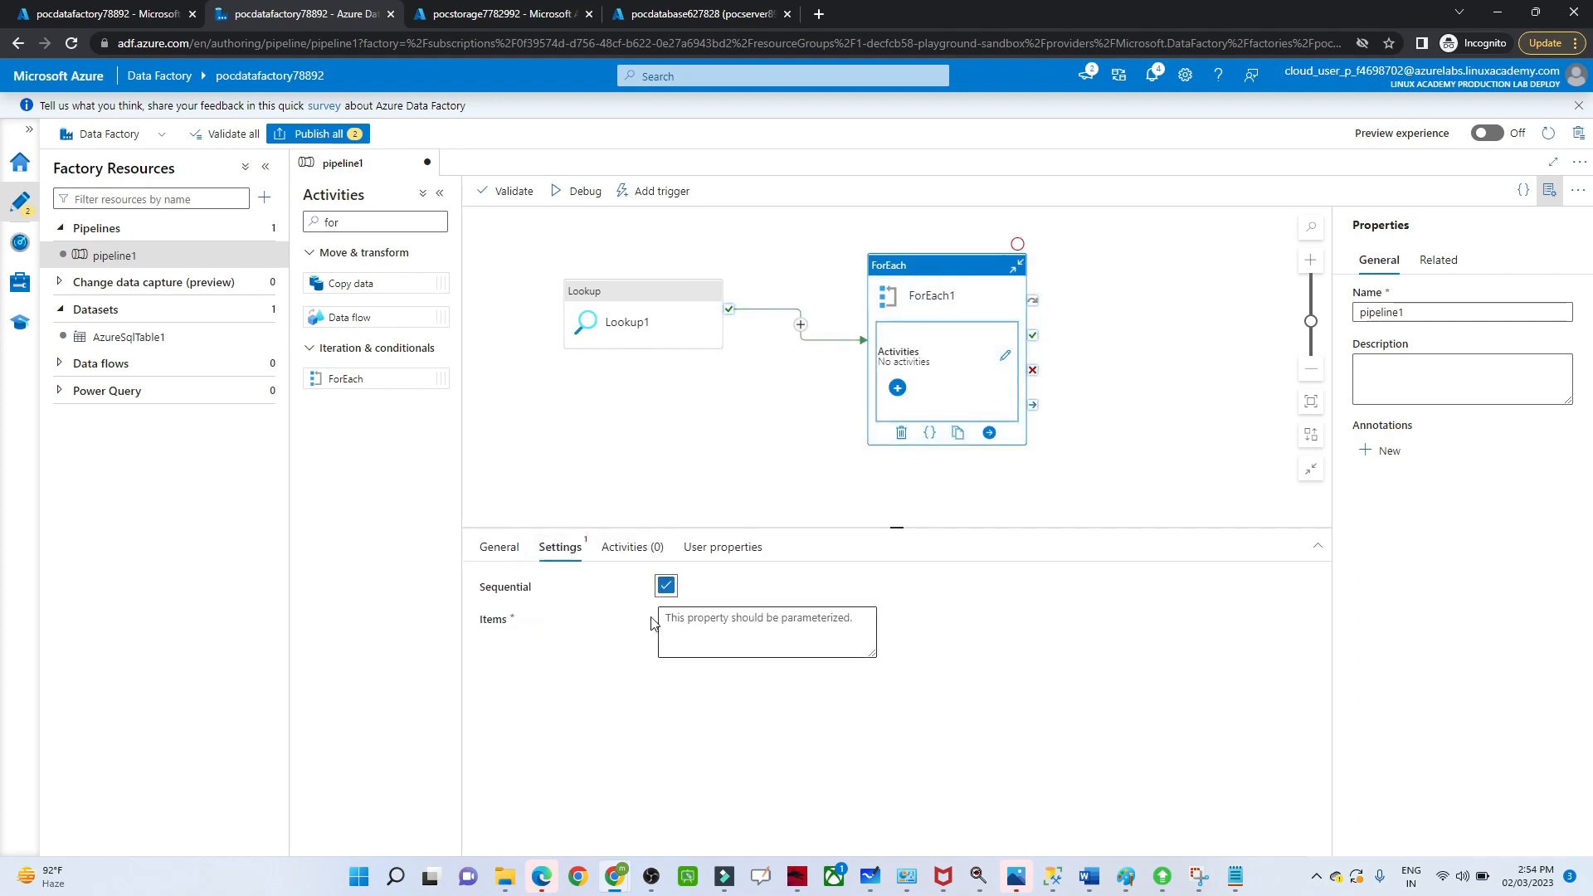
left_click(720, 617)
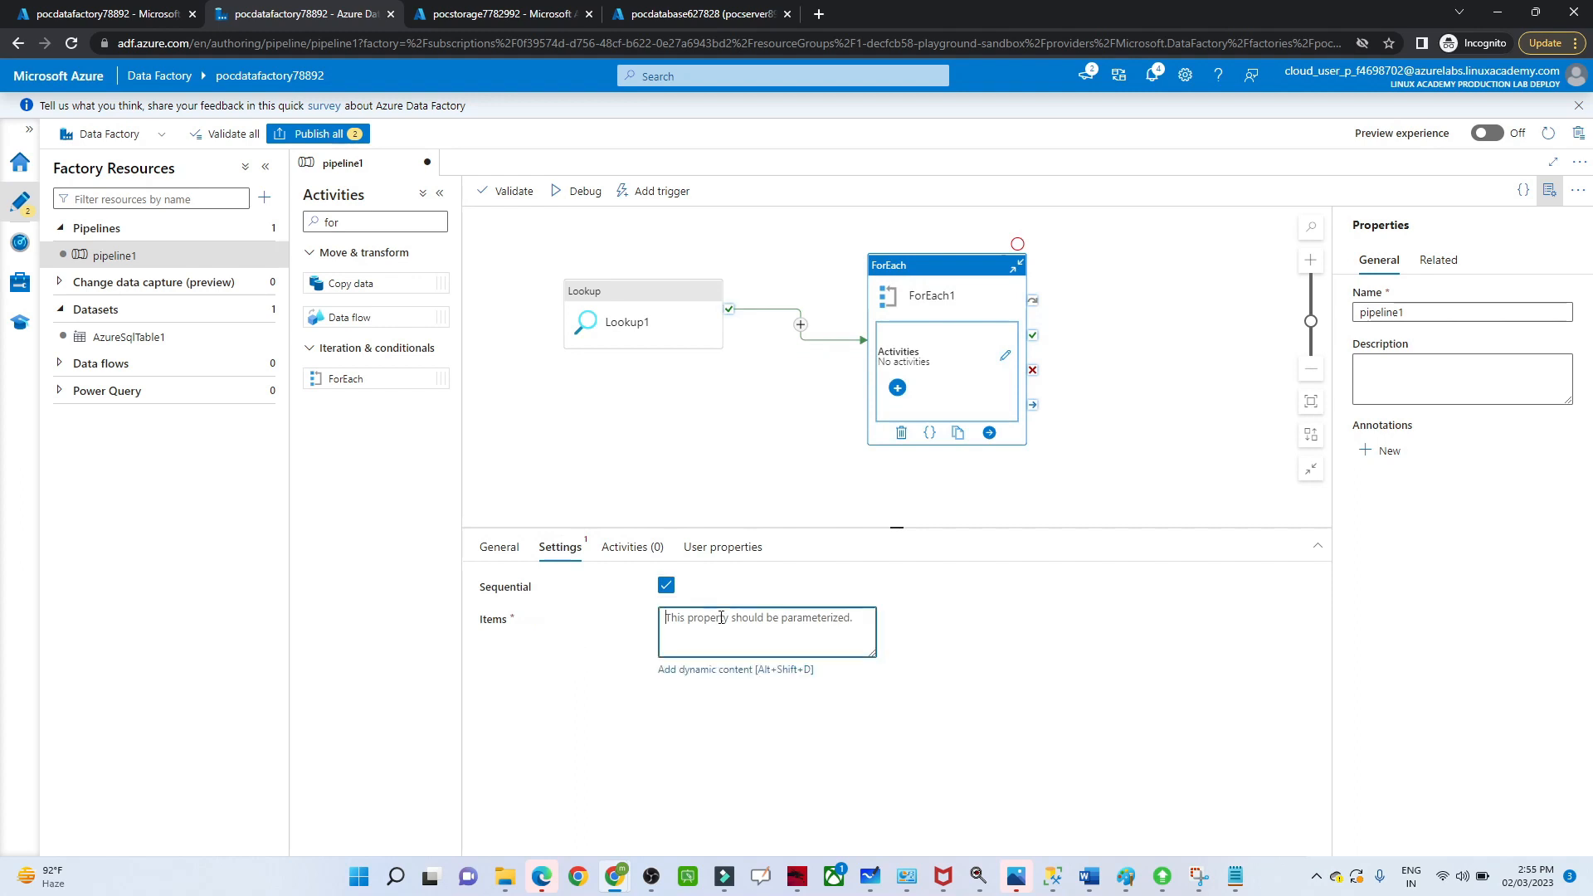
left_click(706, 670)
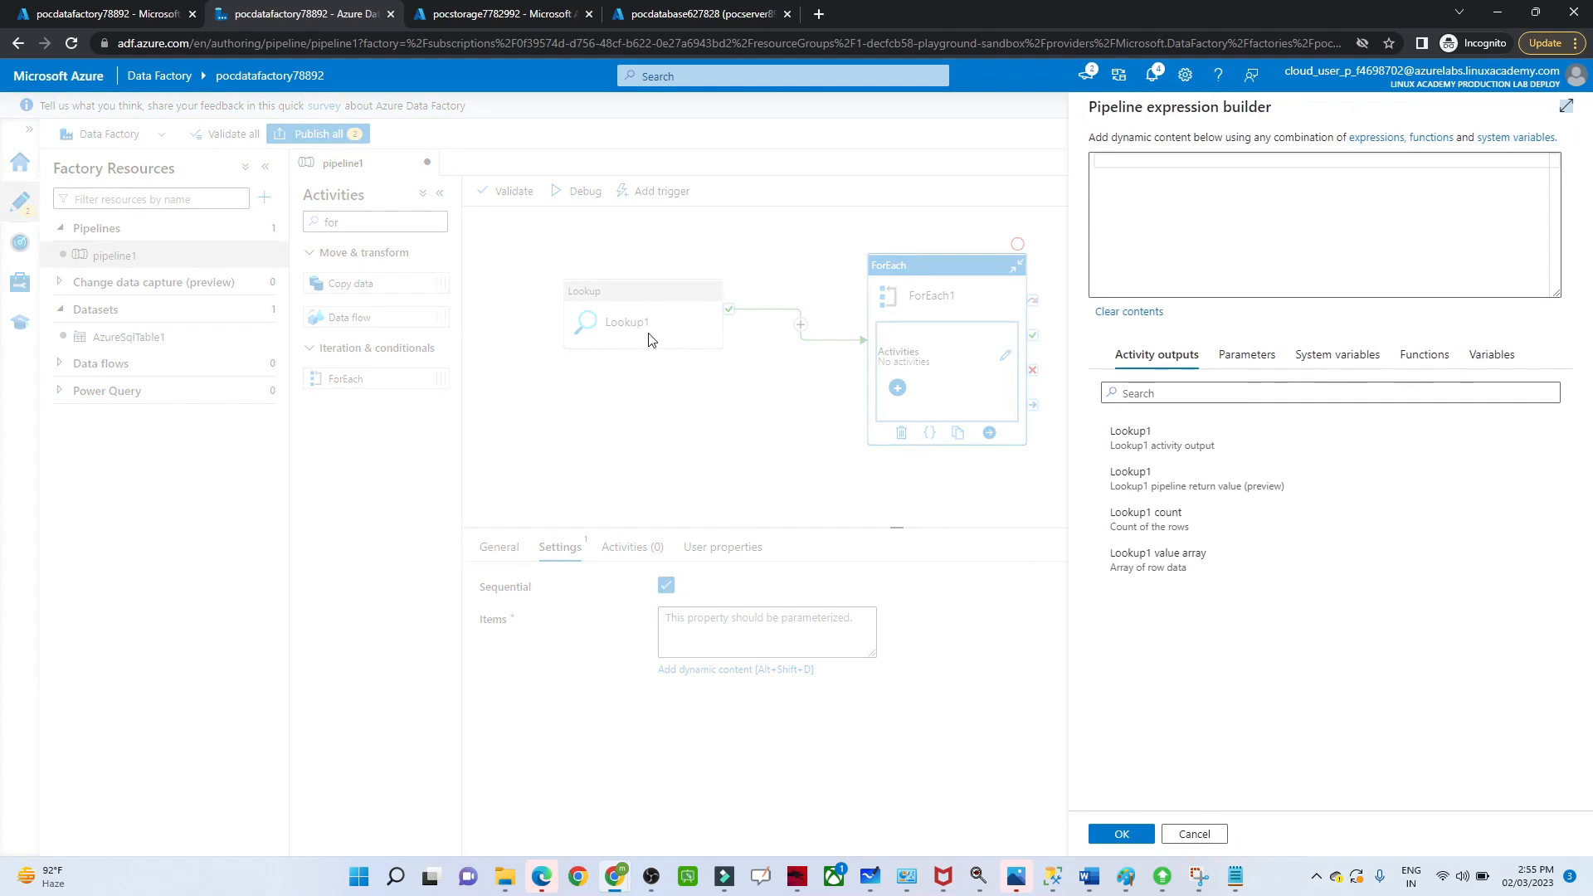
left_click(1181, 567)
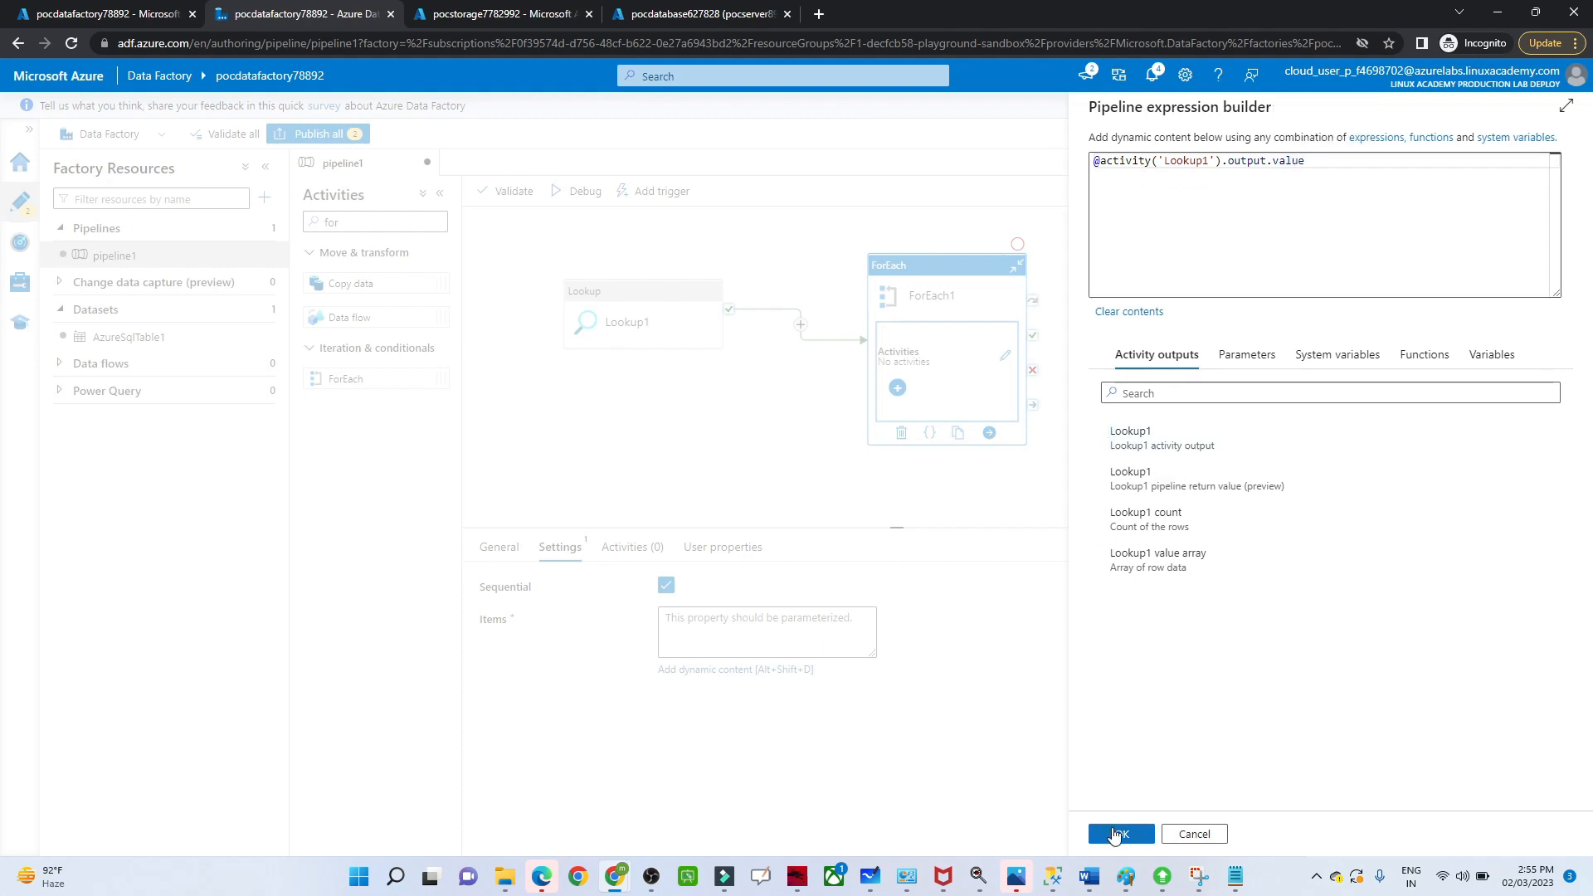
left_click(1114, 835)
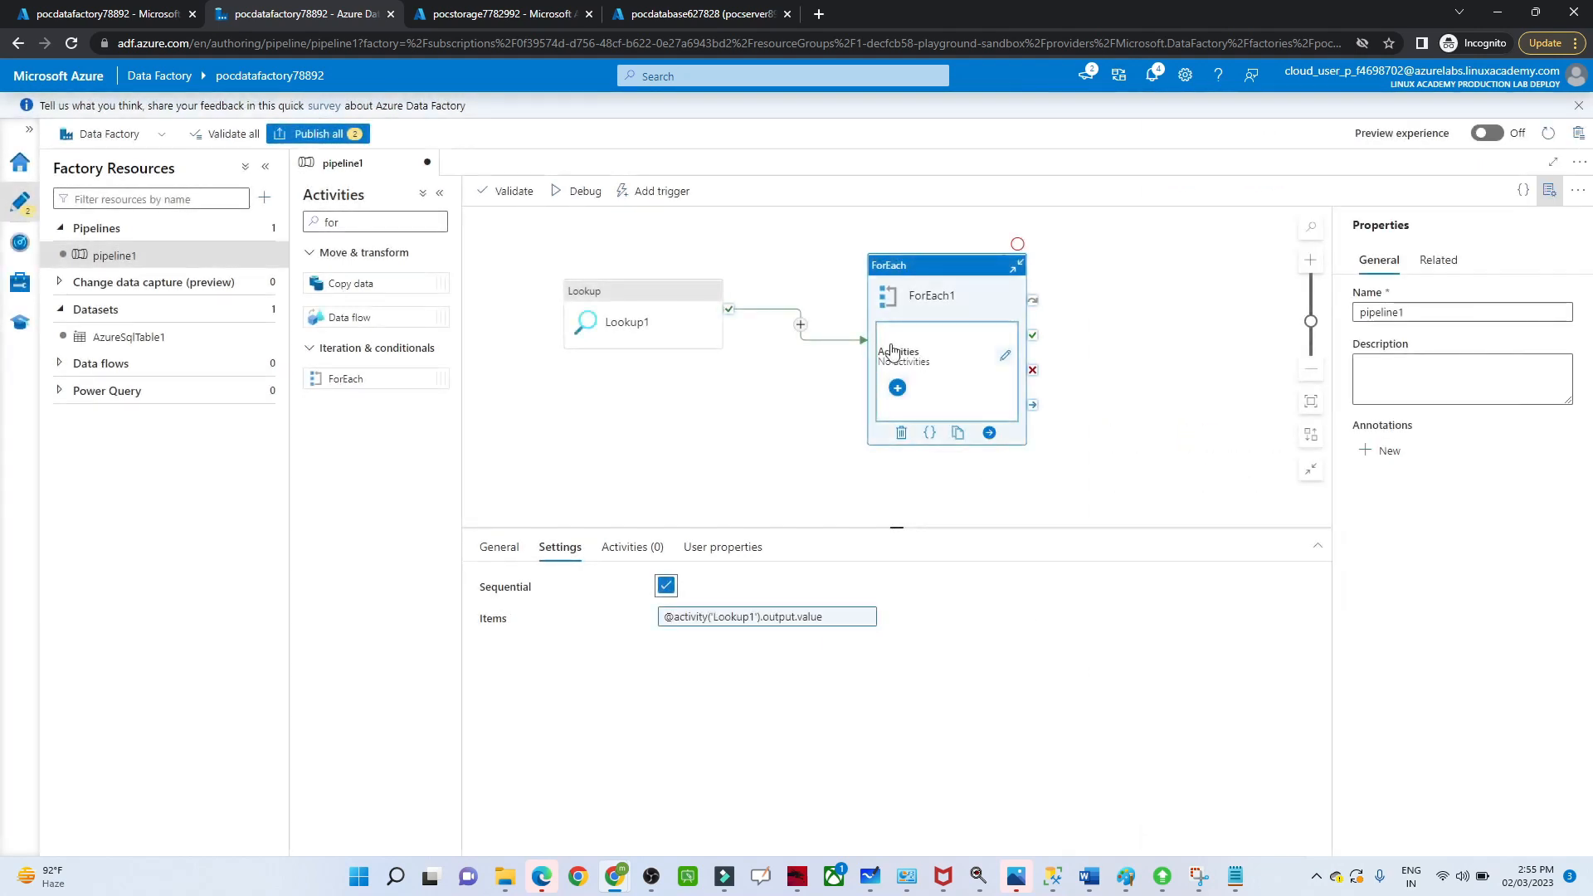
Add a Stored procedure activity inside the ForEach activity
left_click(896, 388)
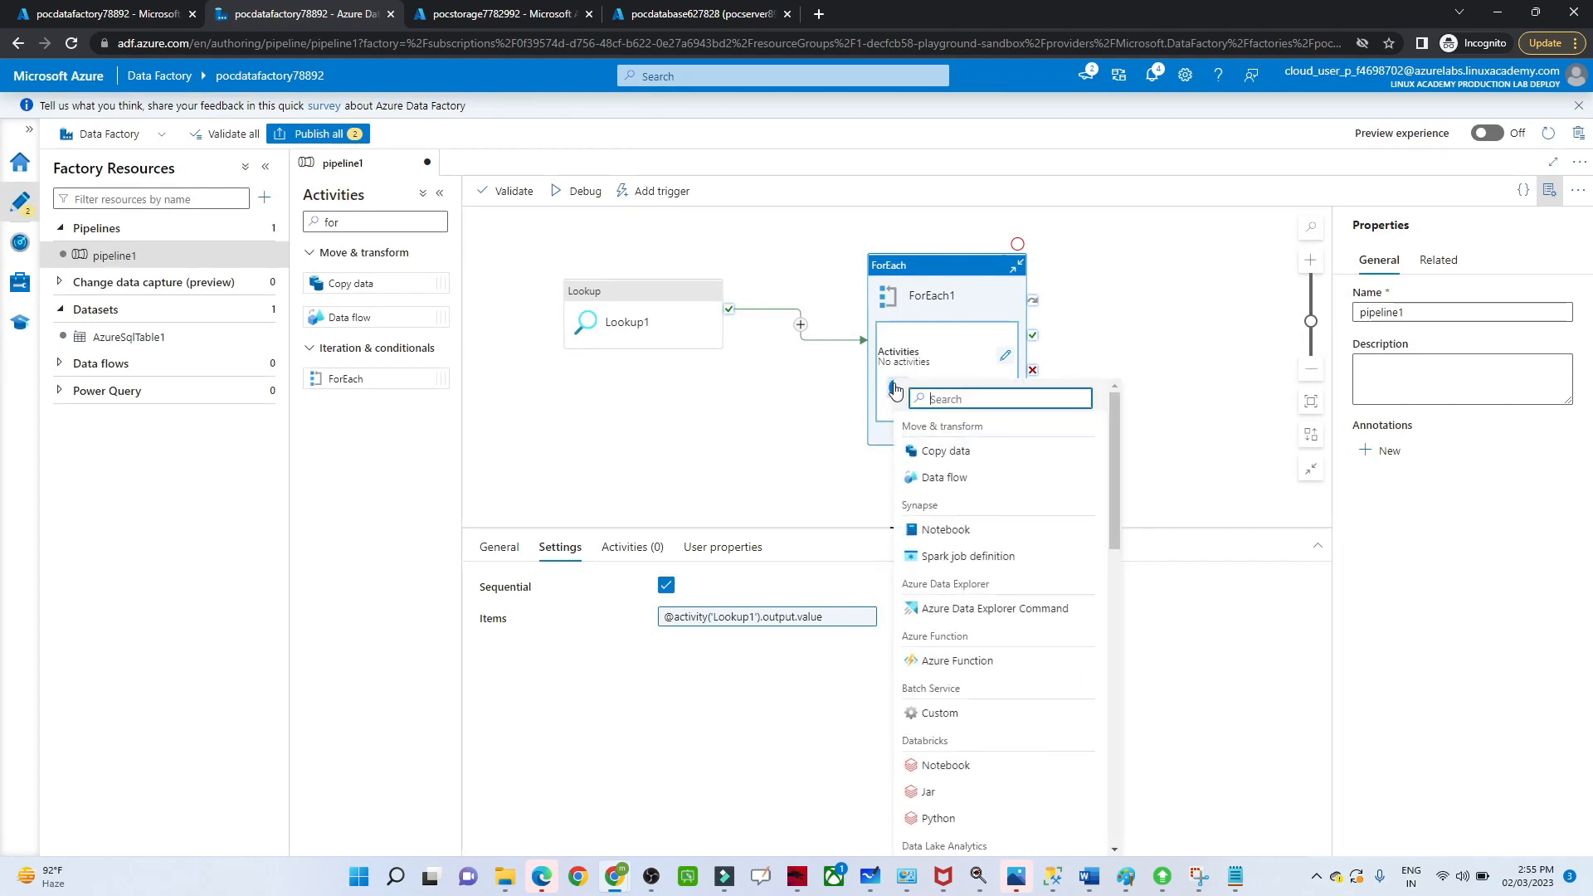
type("store")
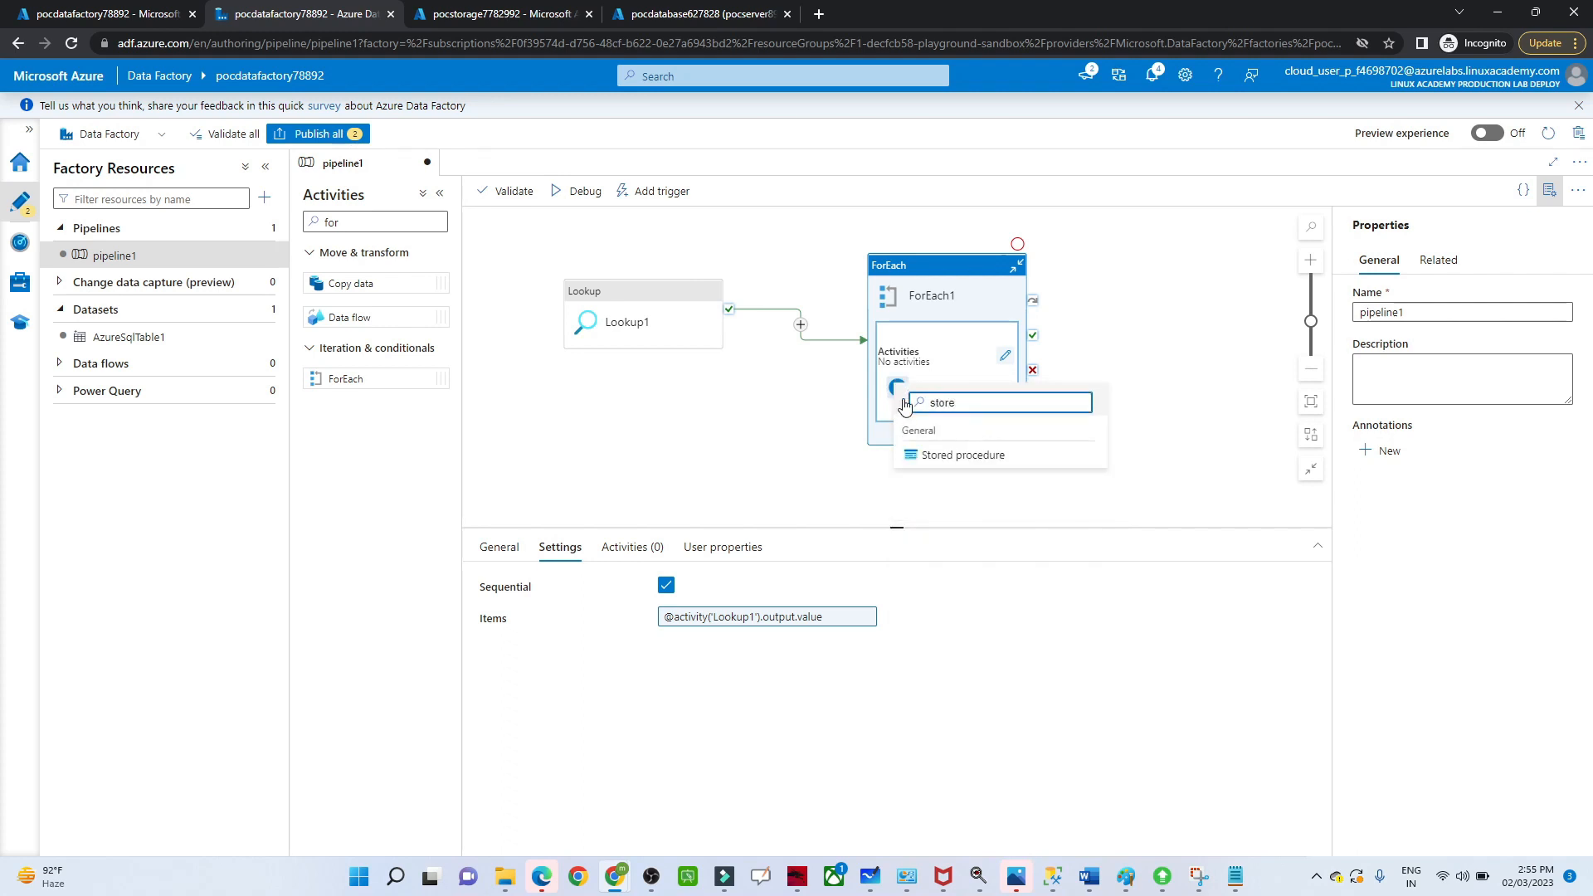
left_click(945, 455)
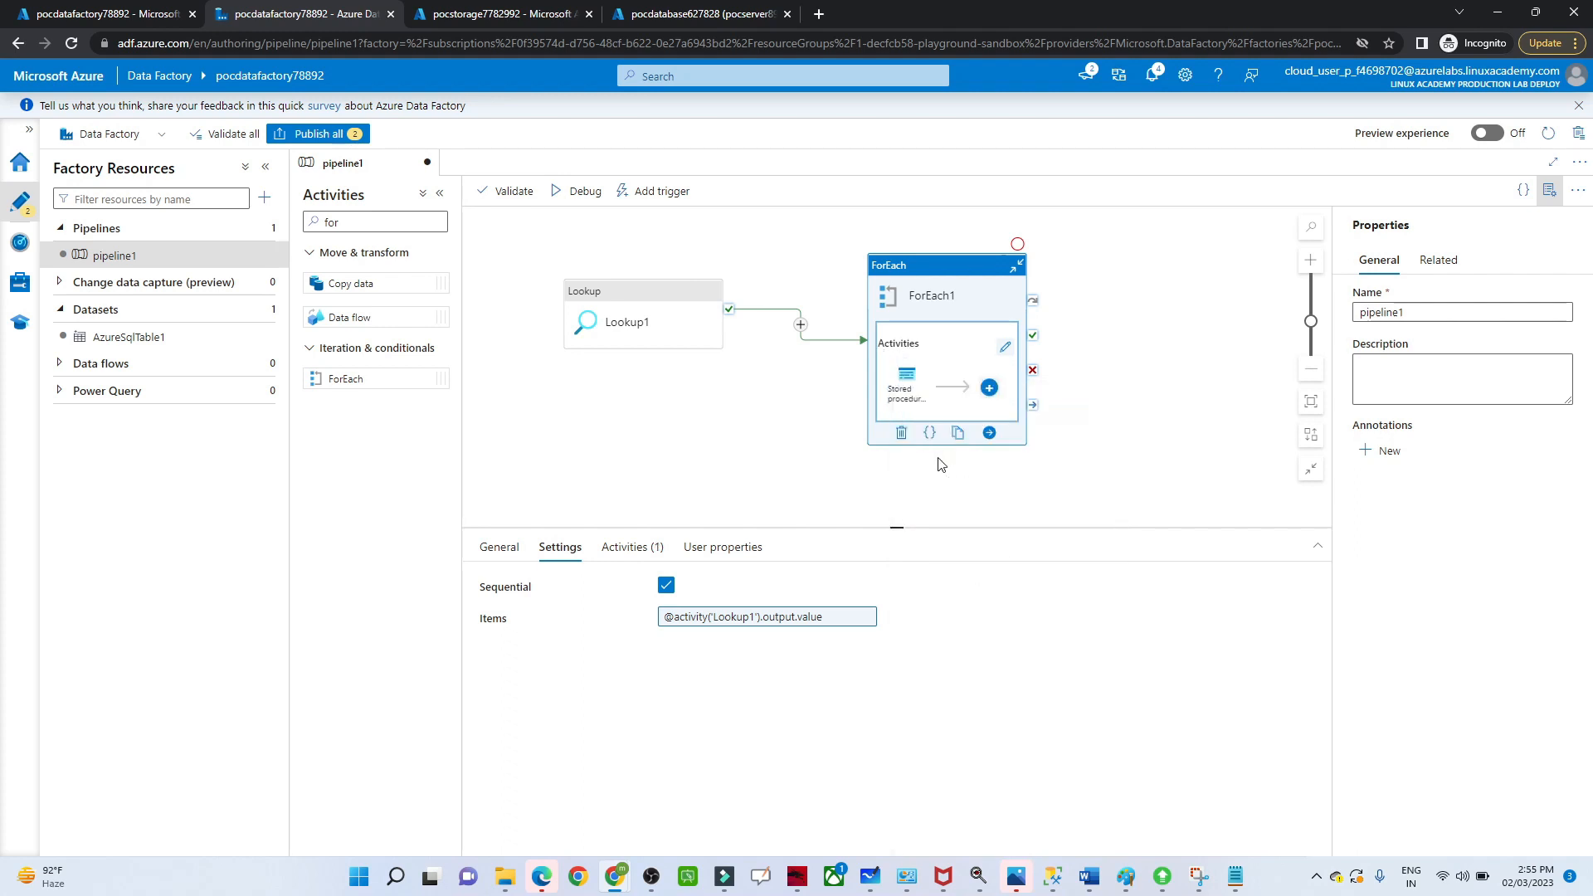
Configure the Stored procedure activity with linked service AzureSqlDatabase1 and procedure [dbo].[resign_emp_proc], and import the procedure's parameters
left_click(904, 386)
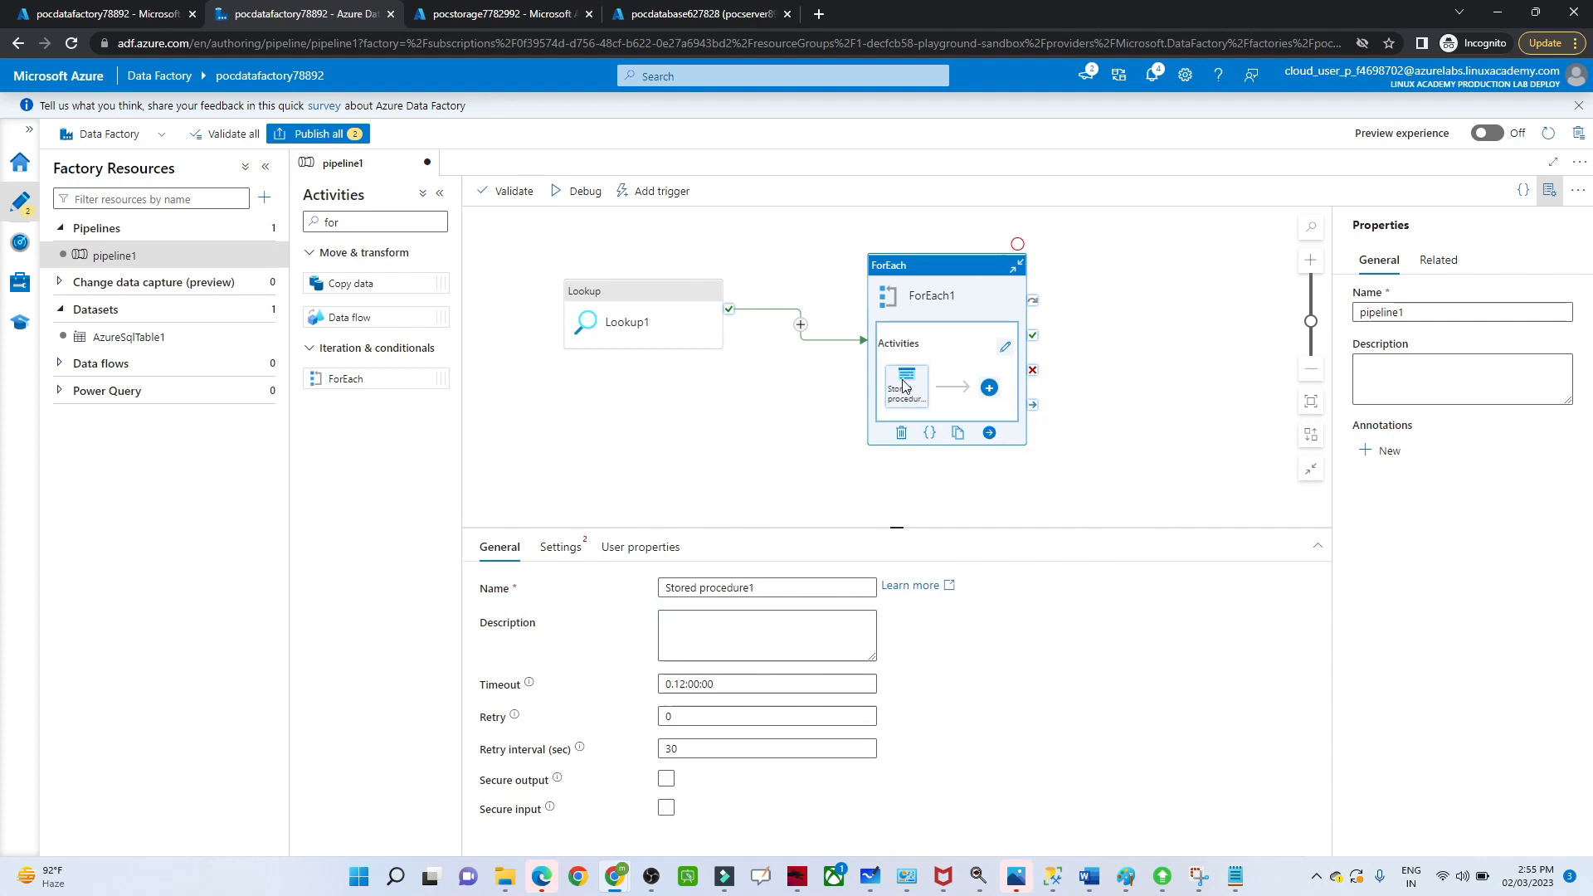
left_click(564, 549)
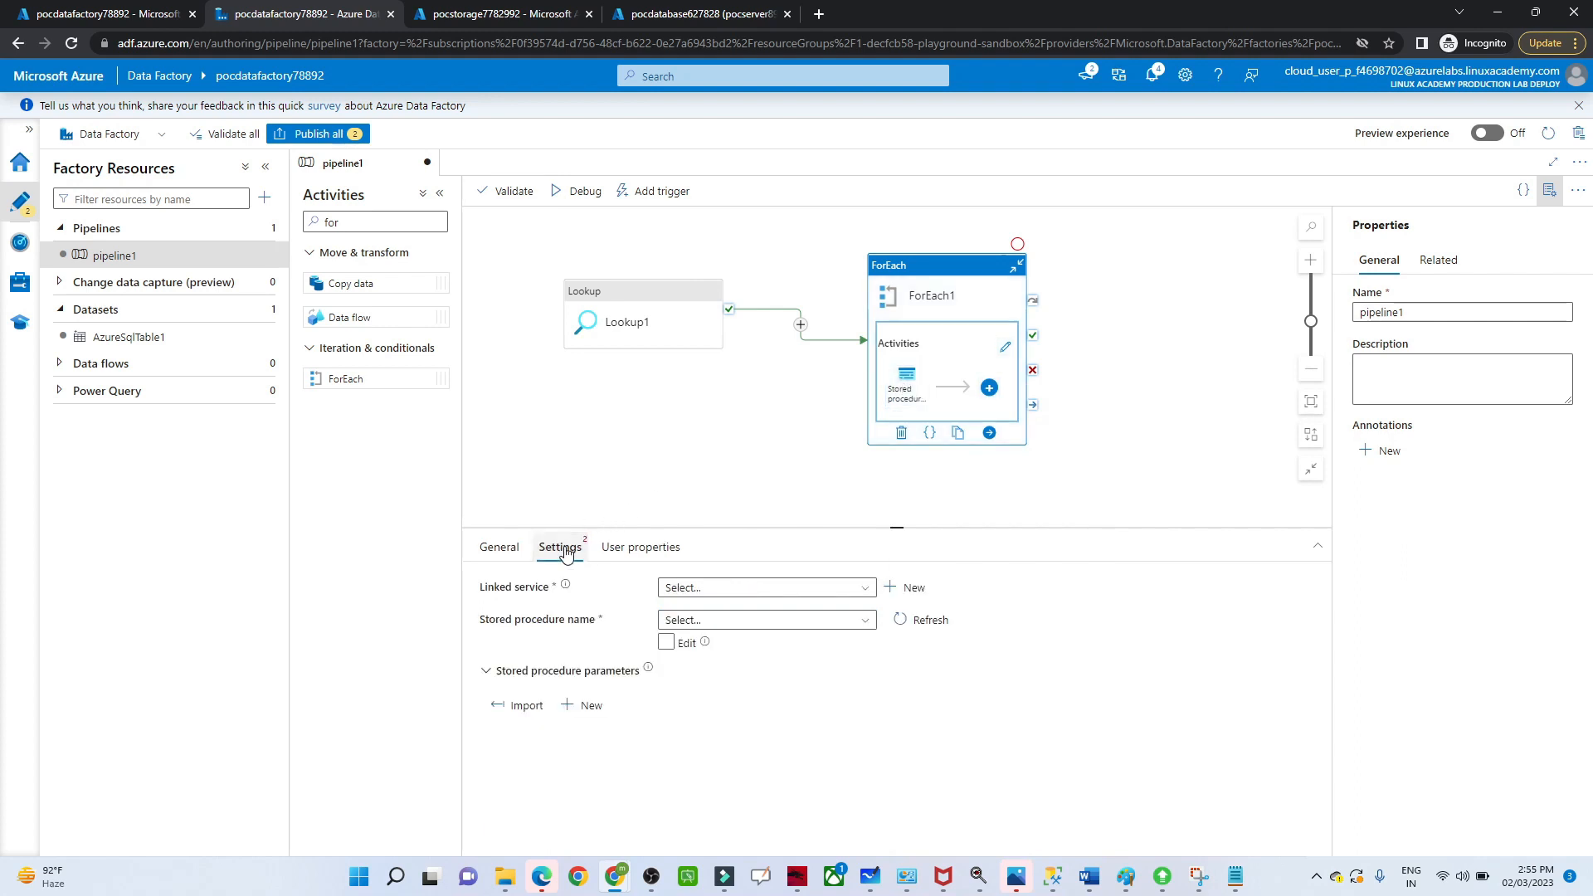
left_click(728, 589)
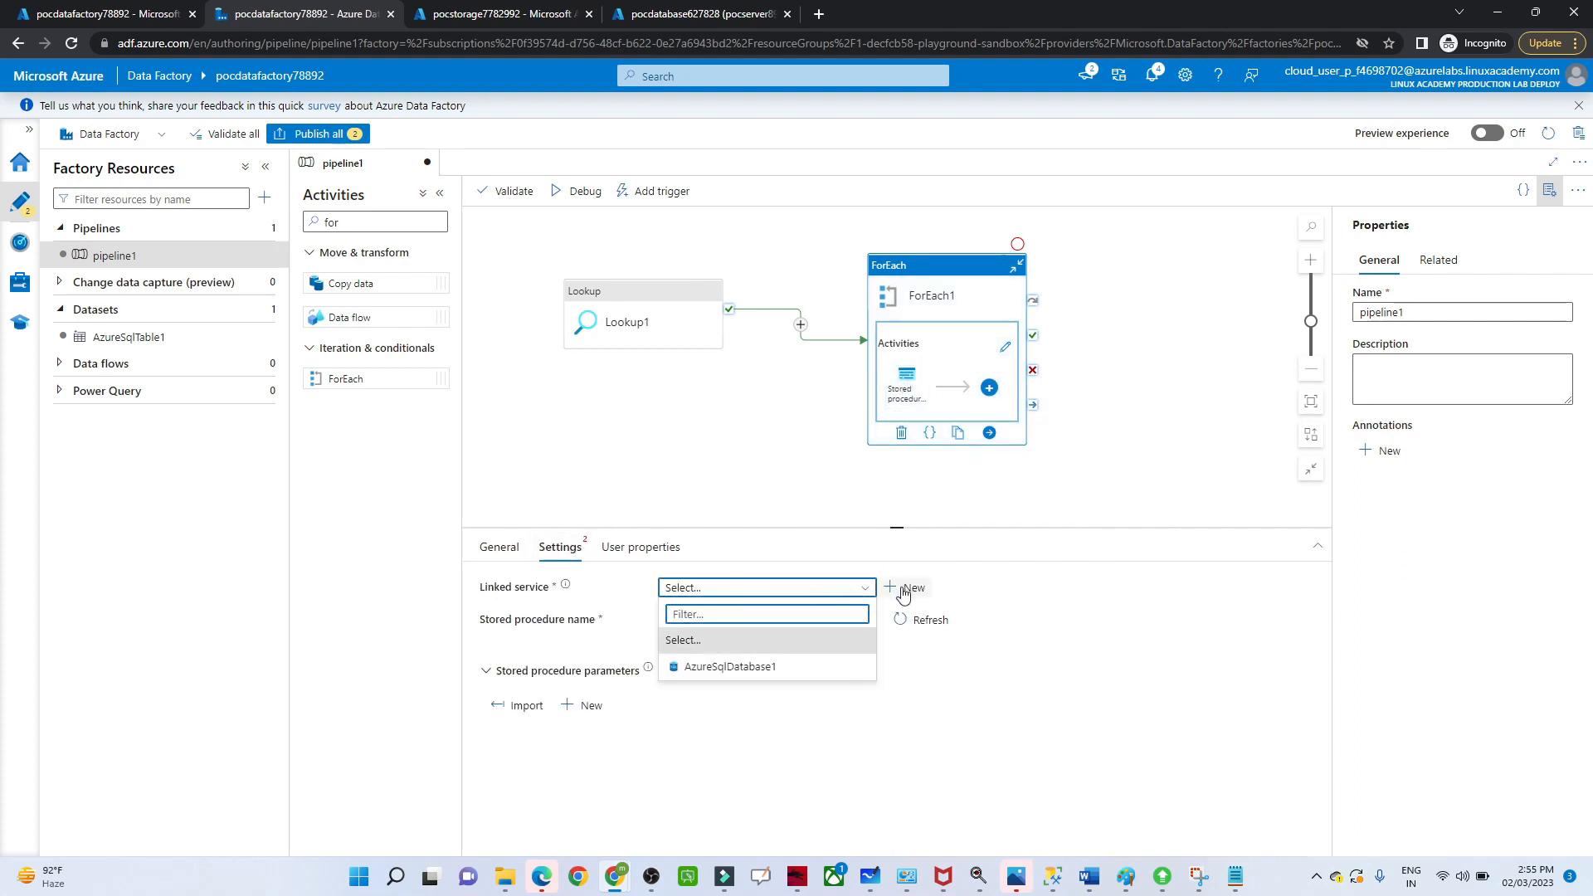
left_click(764, 667)
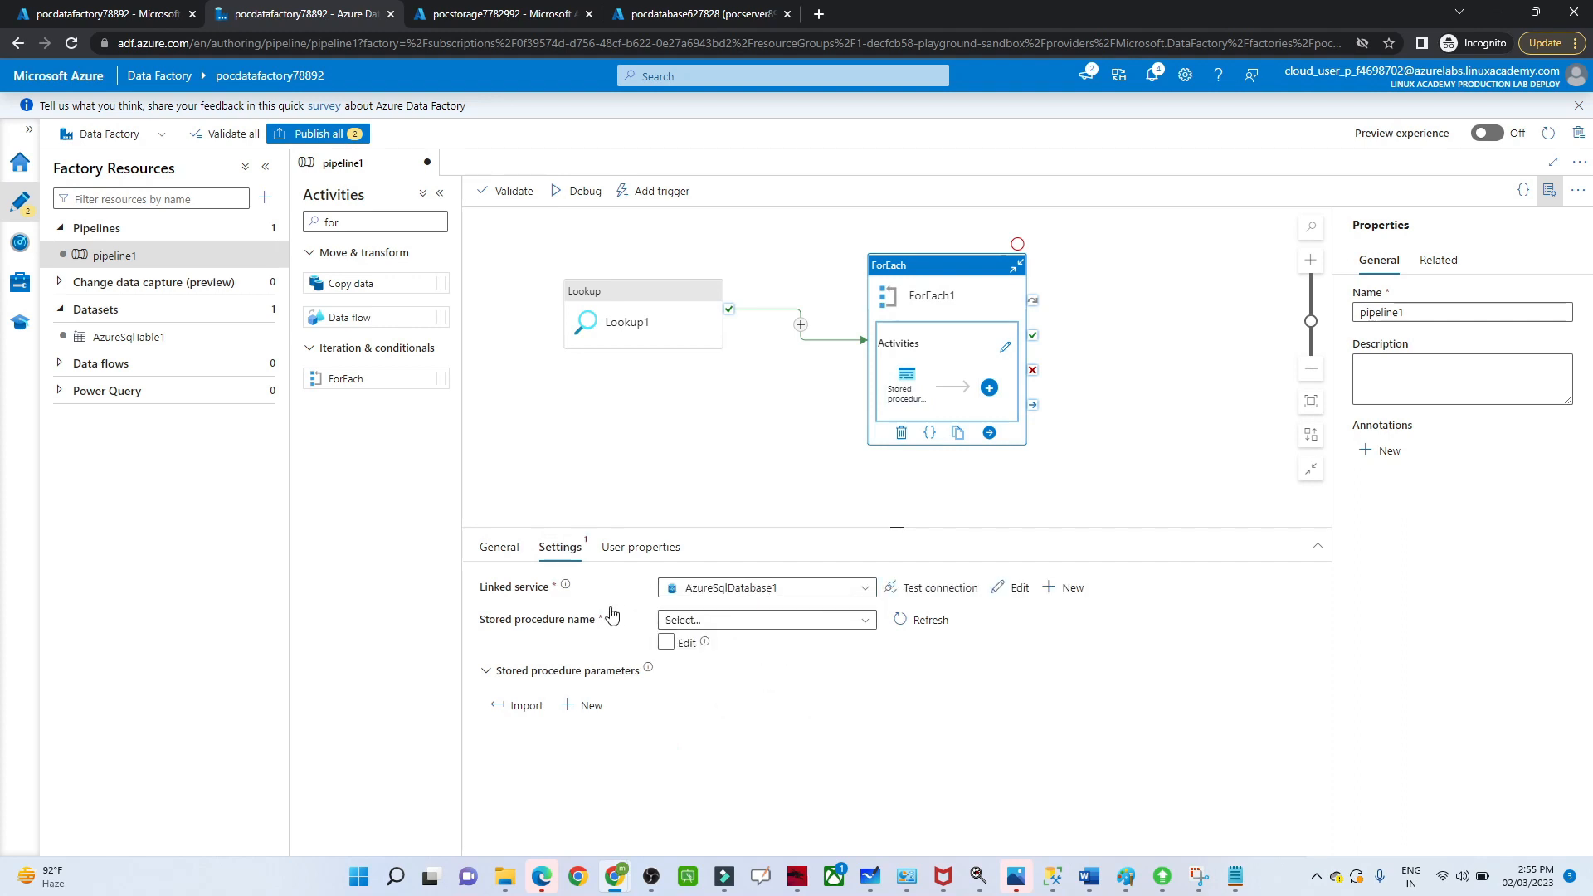
left_click(866, 627)
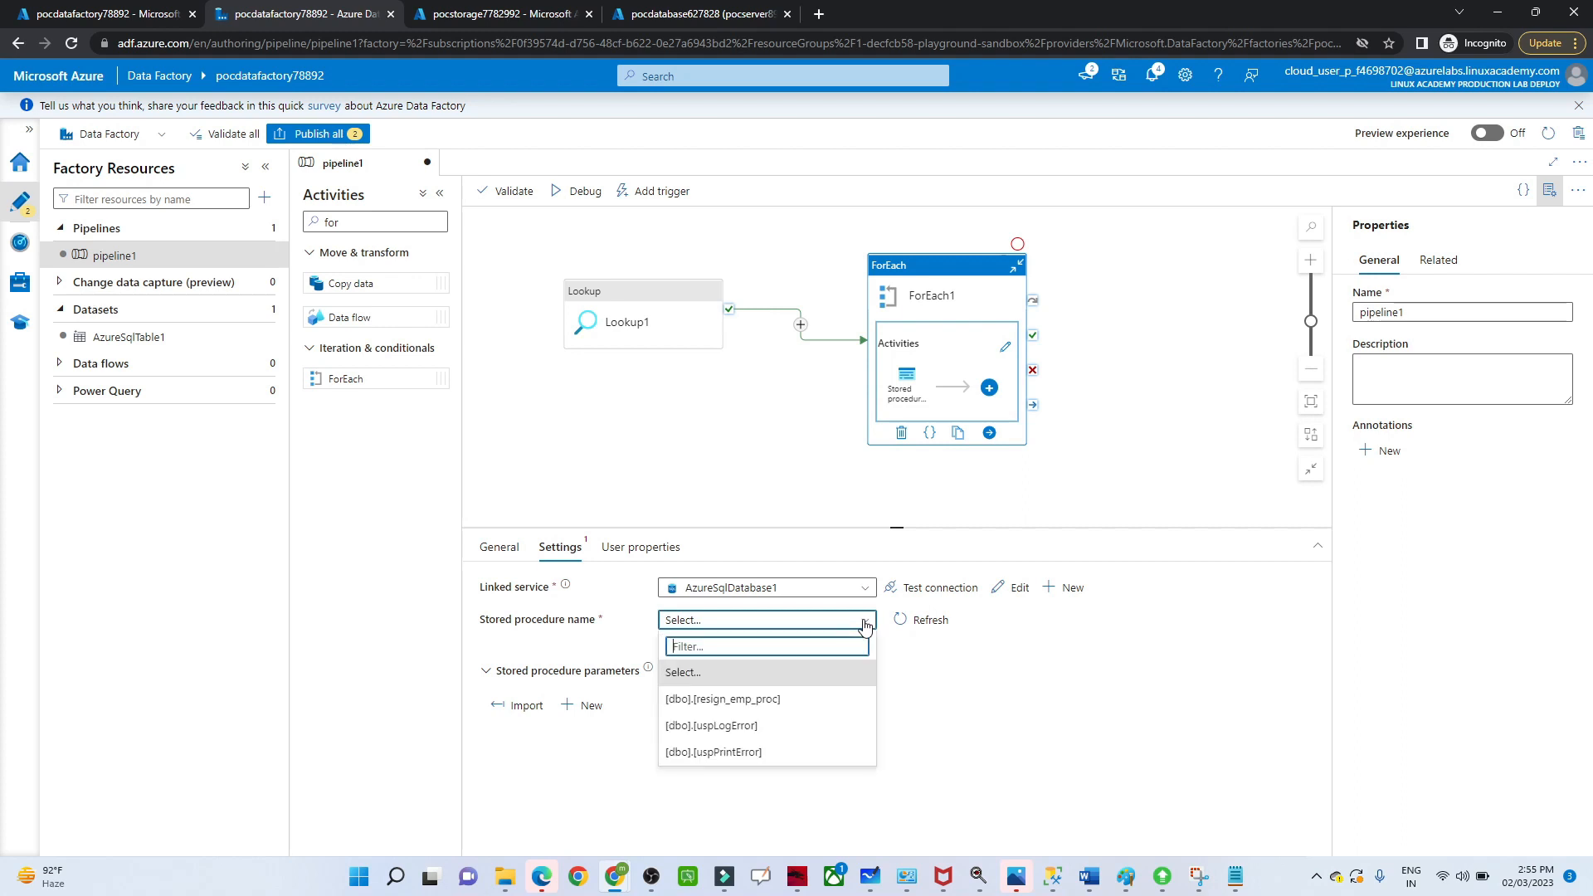
left_click(735, 703)
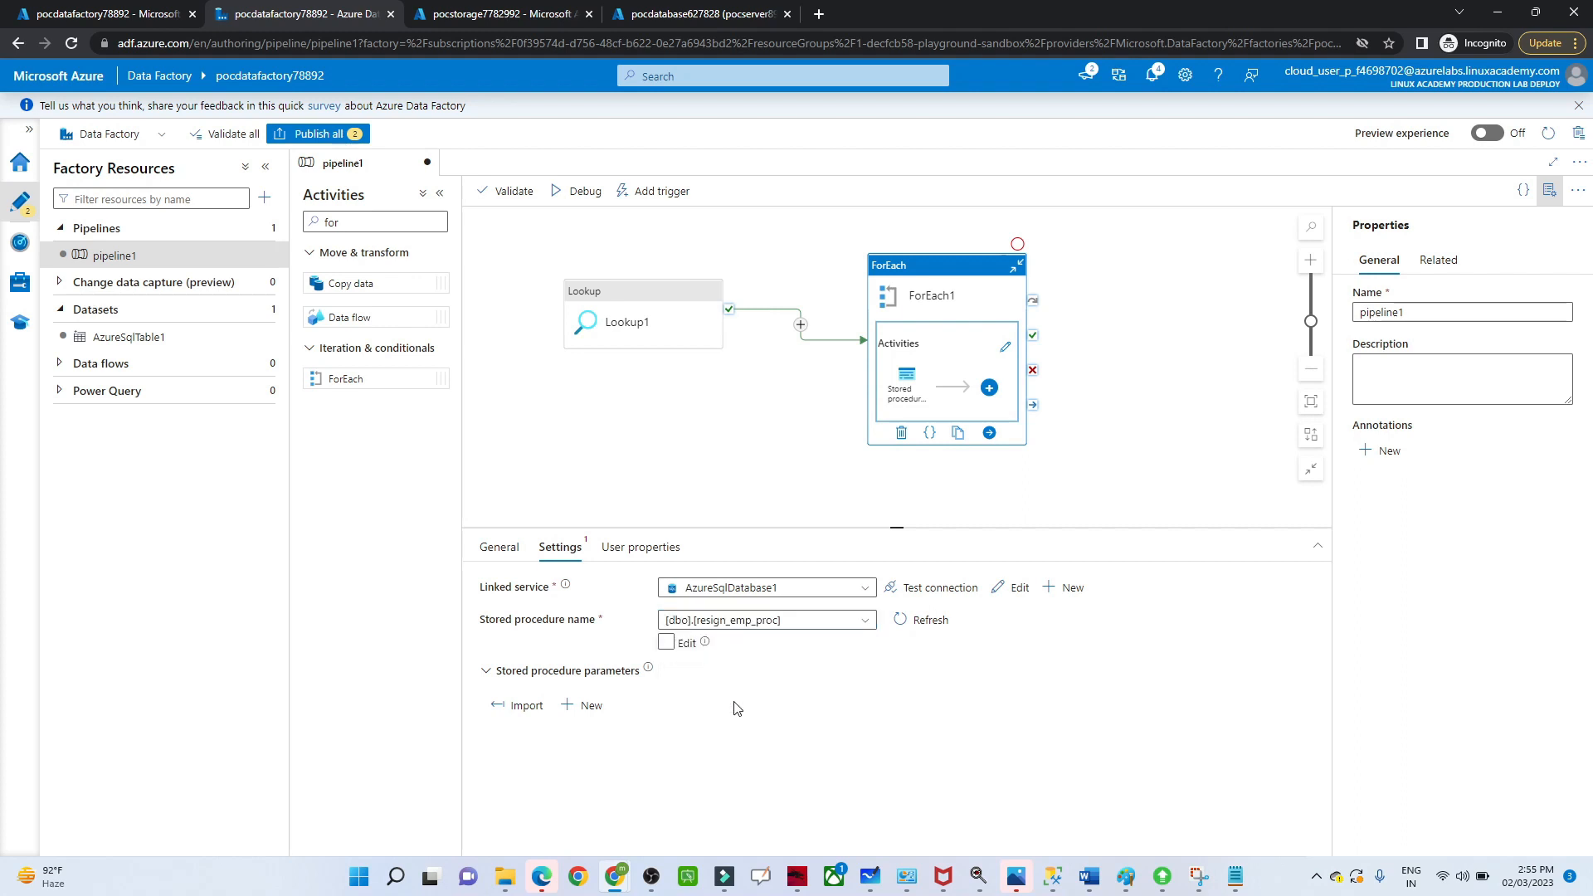
left_click(514, 706)
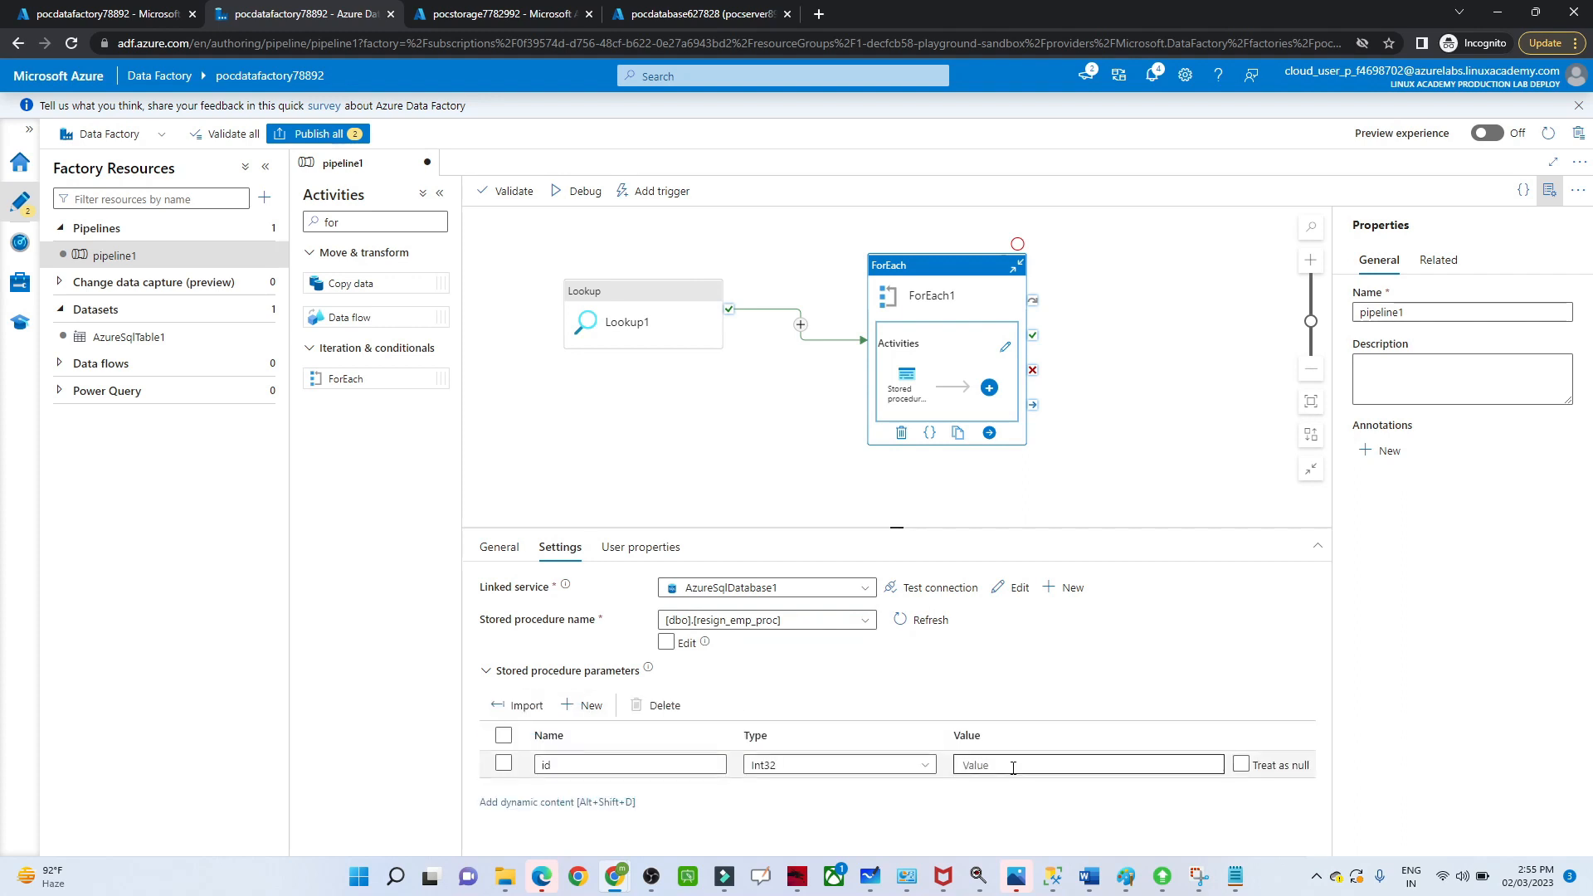
left_click(1012, 767)
left_click(1004, 782)
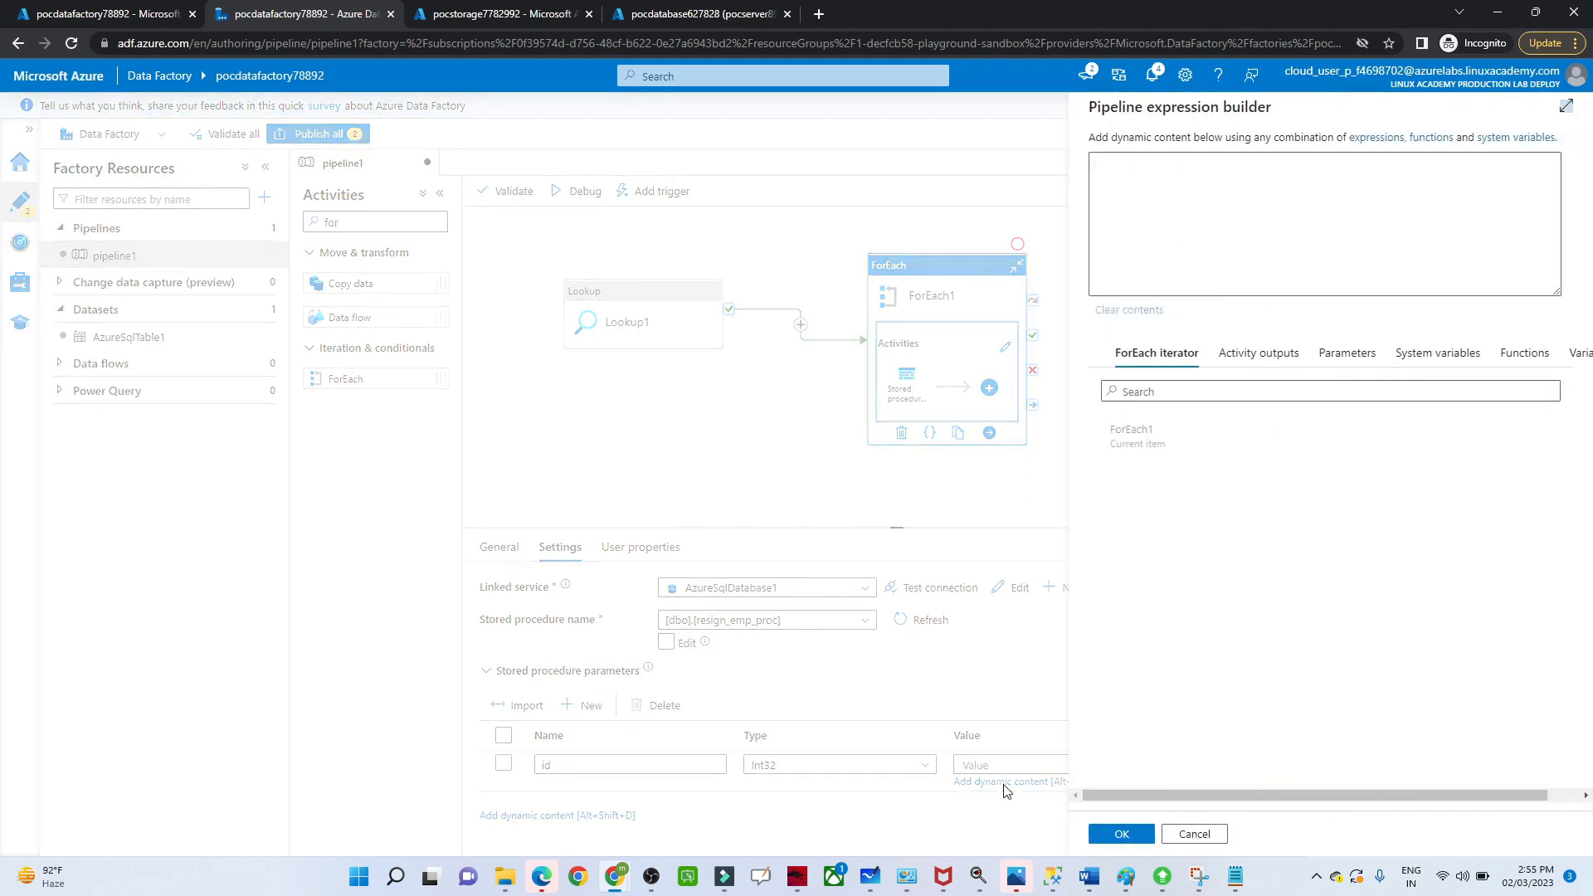
left_click(1141, 463)
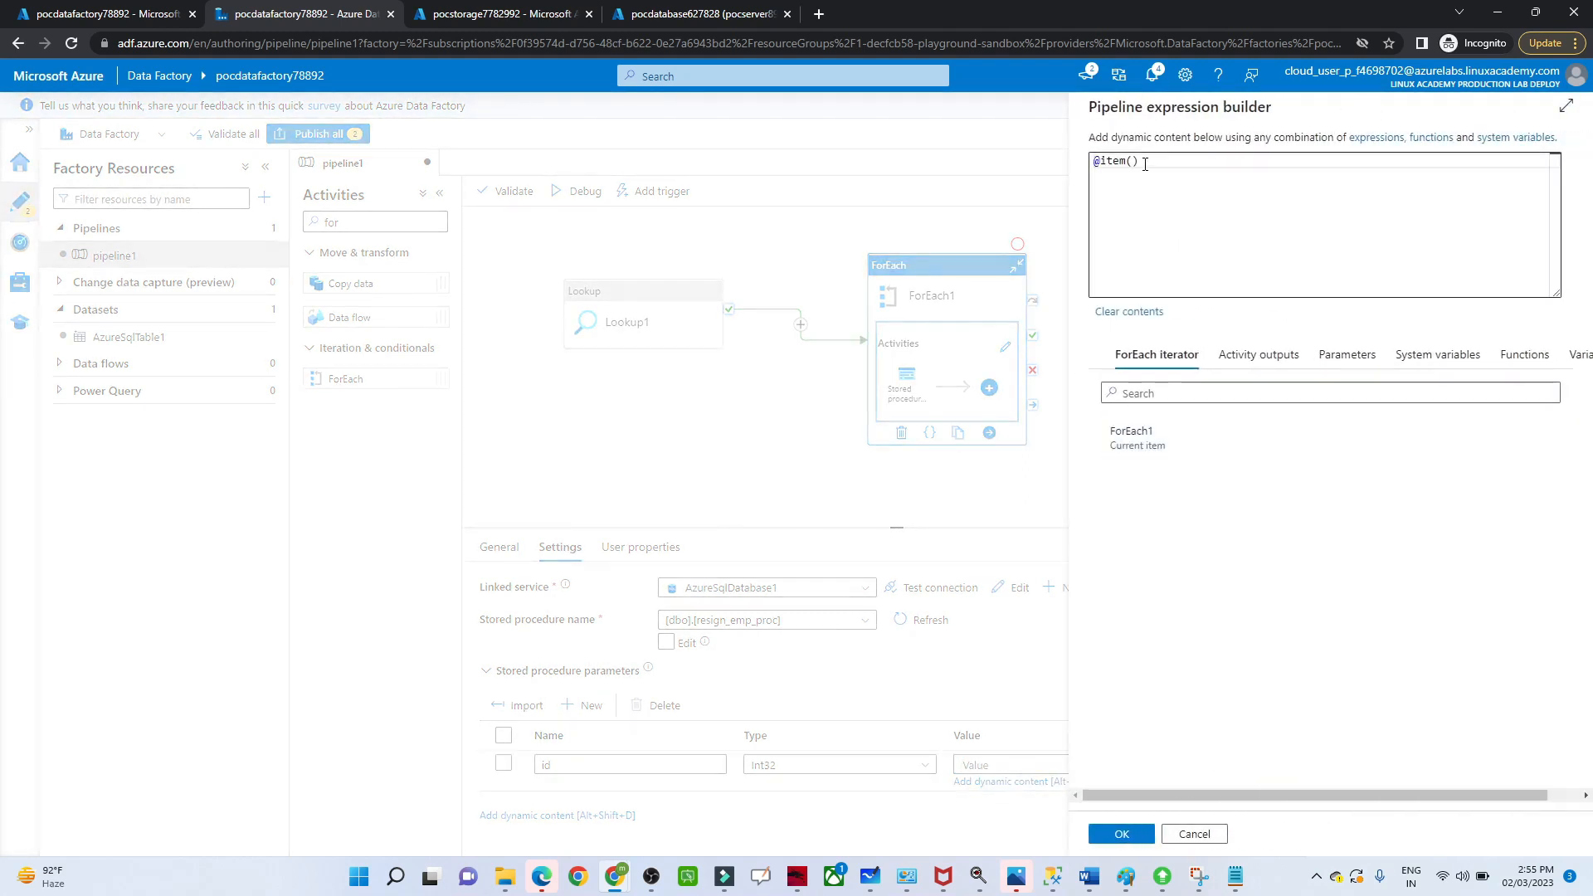
left_click(1145, 165)
type(".id")
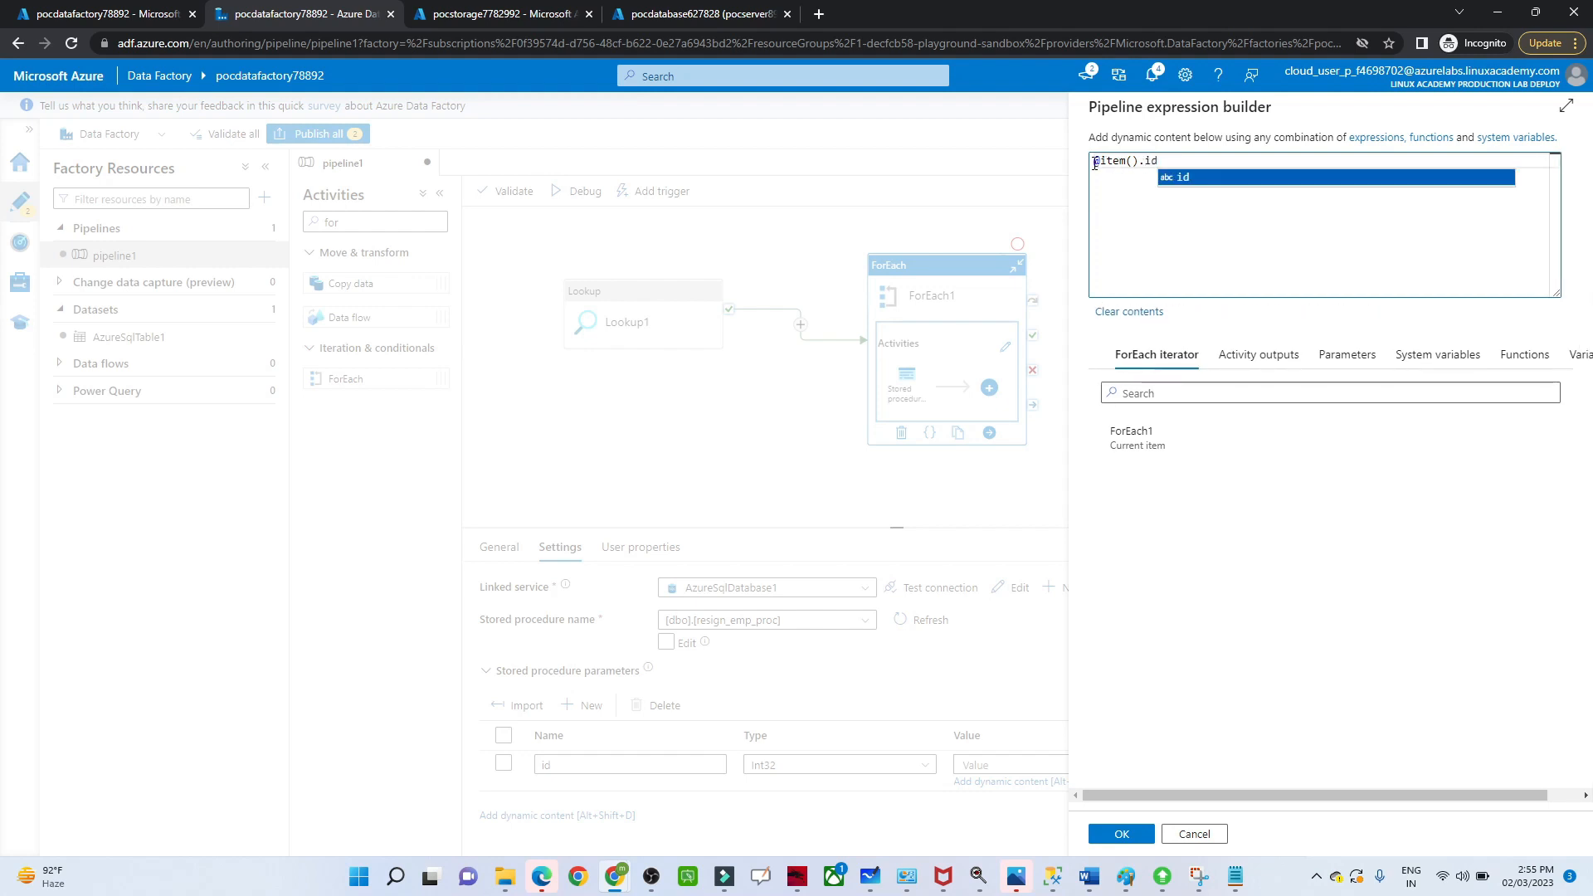
left_click(1106, 164)
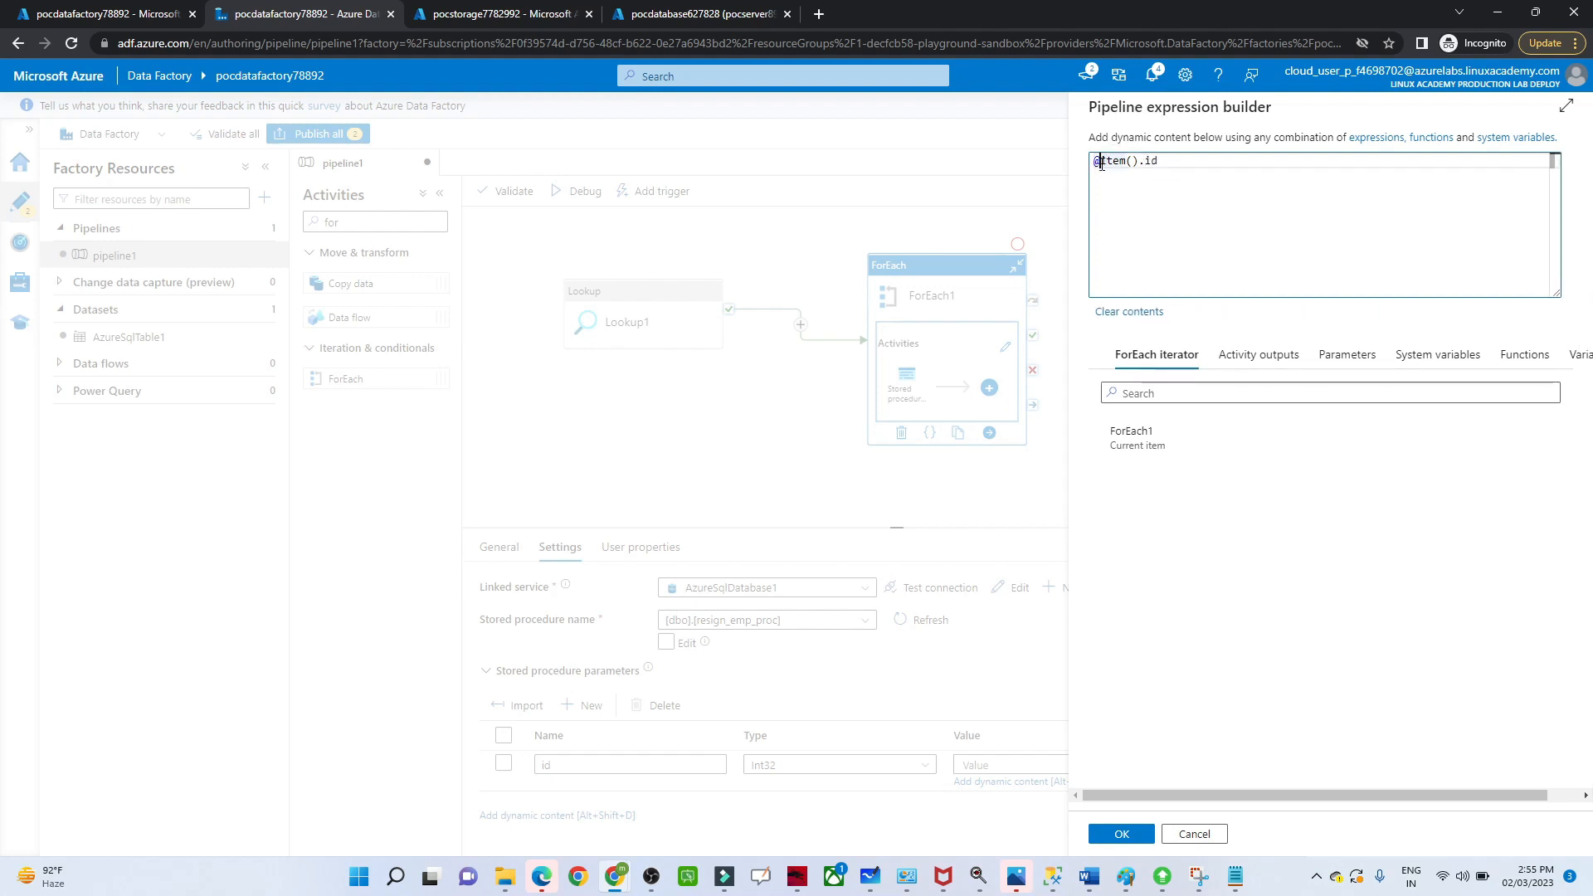
type("string(item(")
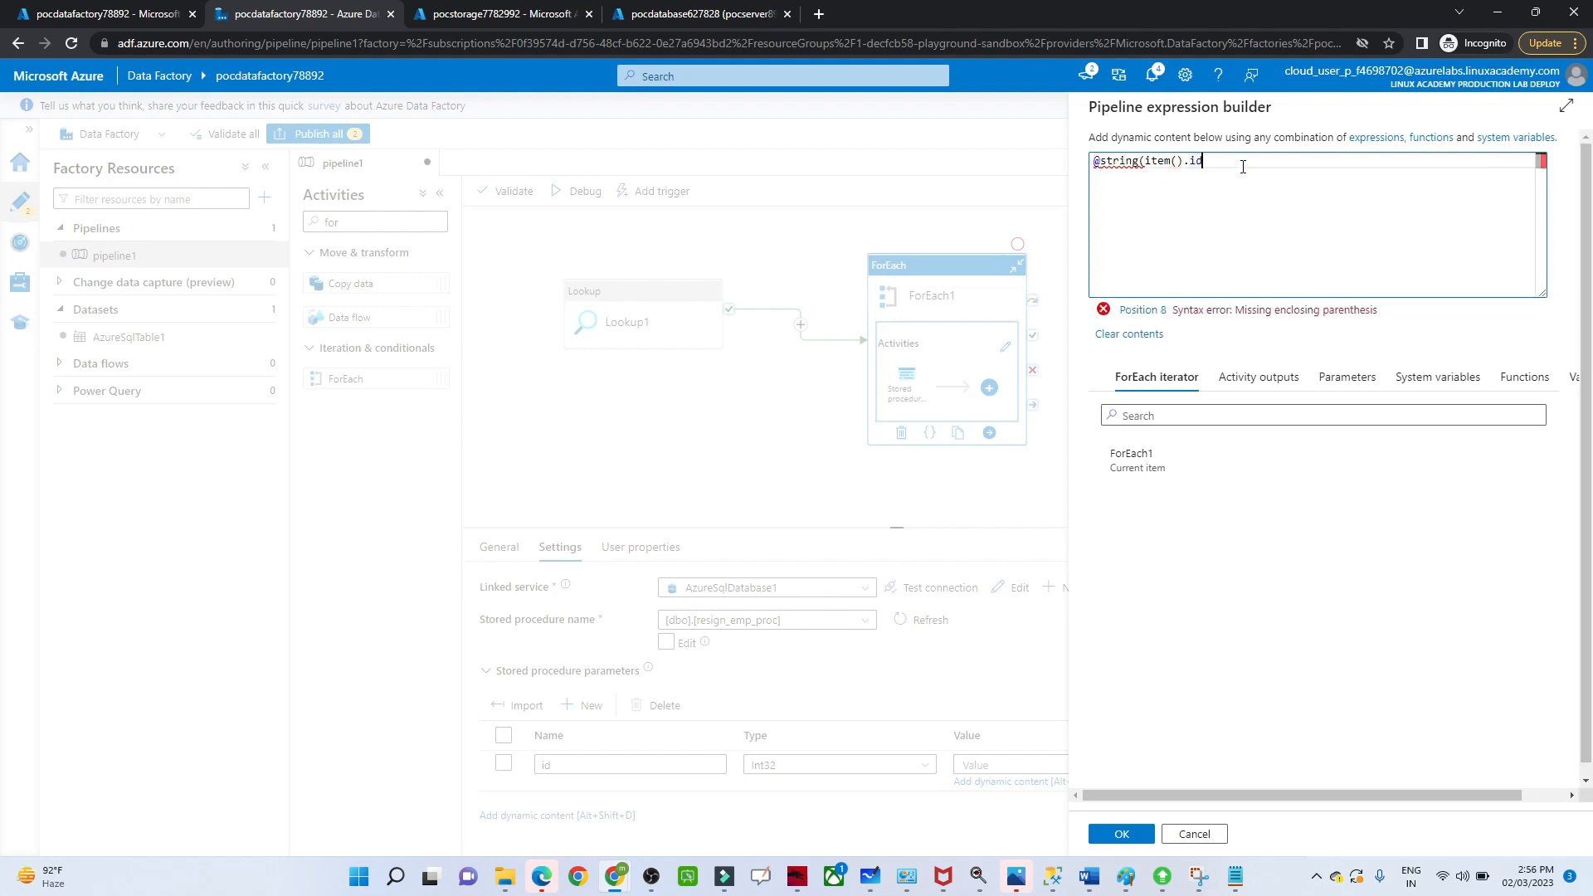
type(")")
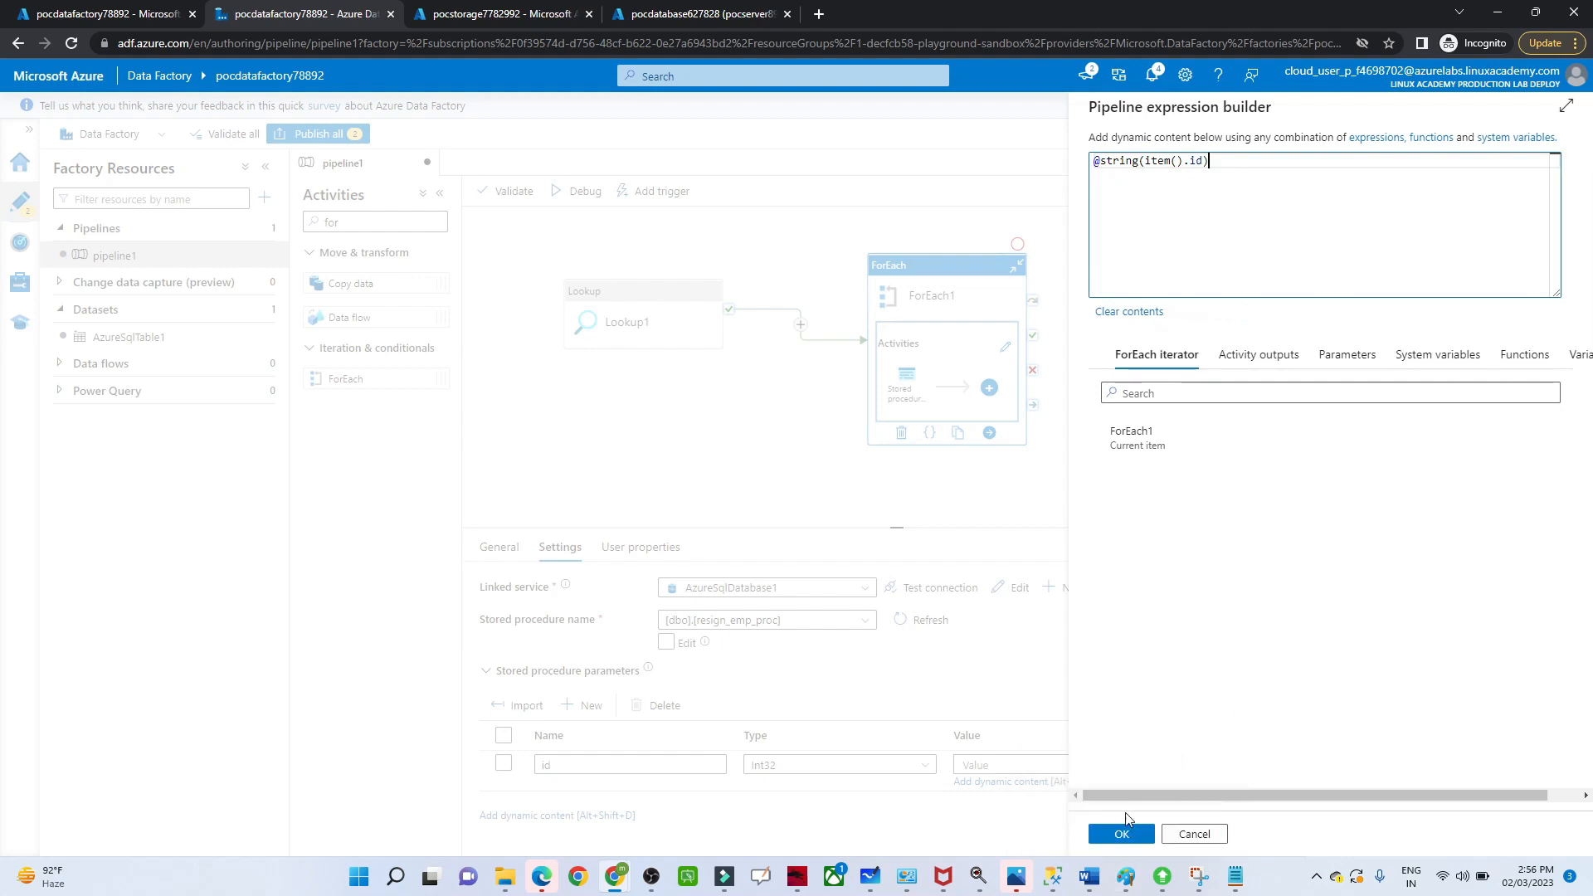
left_click(1113, 836)
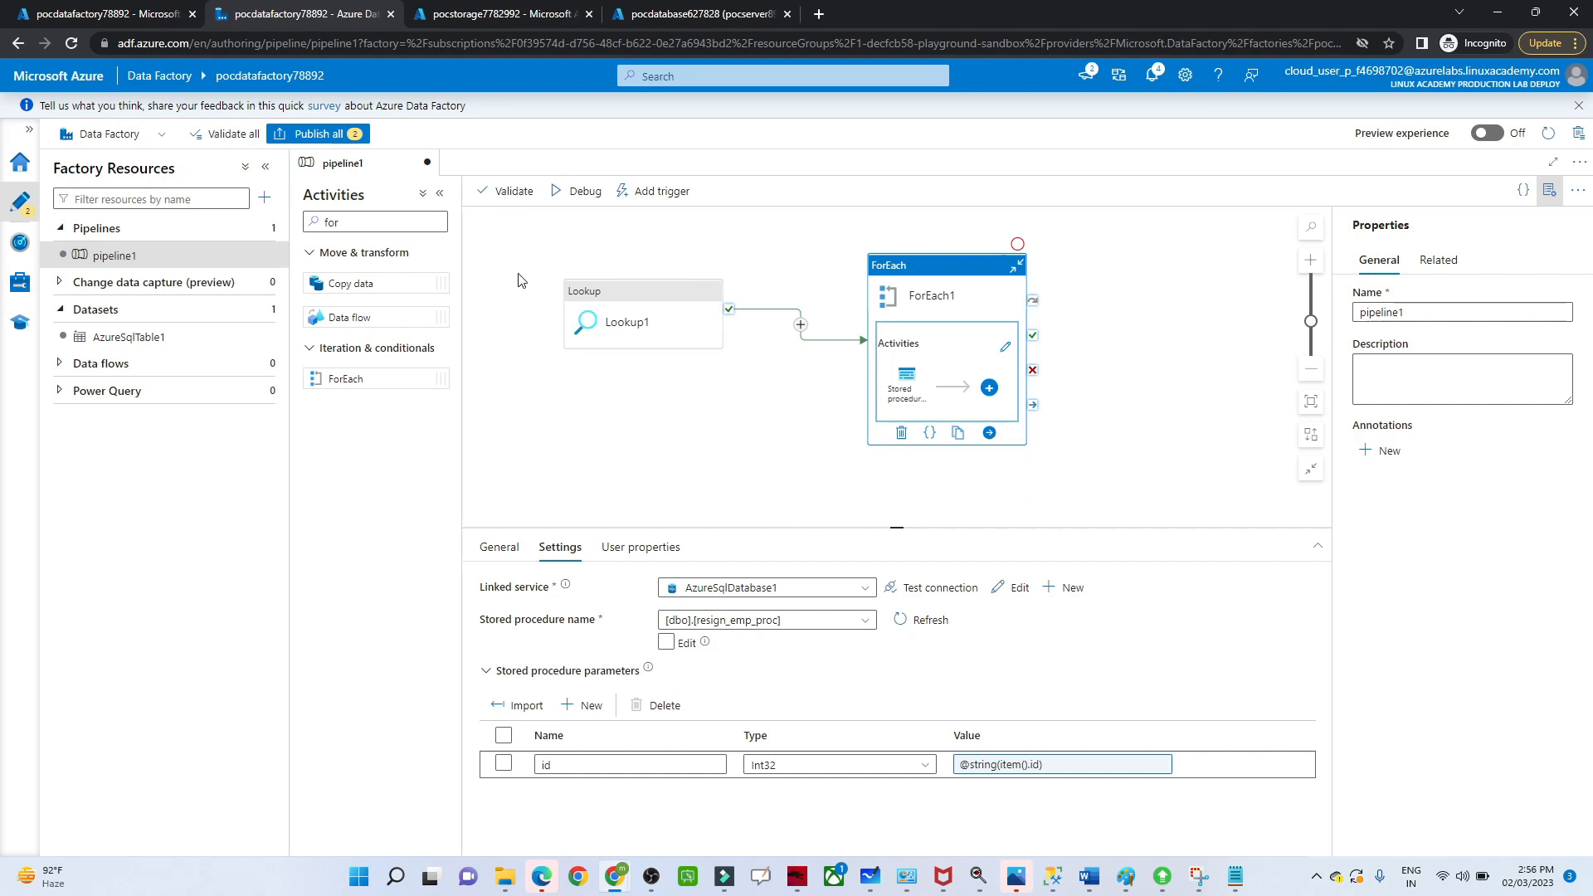
Run the pipeline in debug mode and inspect the output of the Lookup1 activity run
left_click(655, 194)
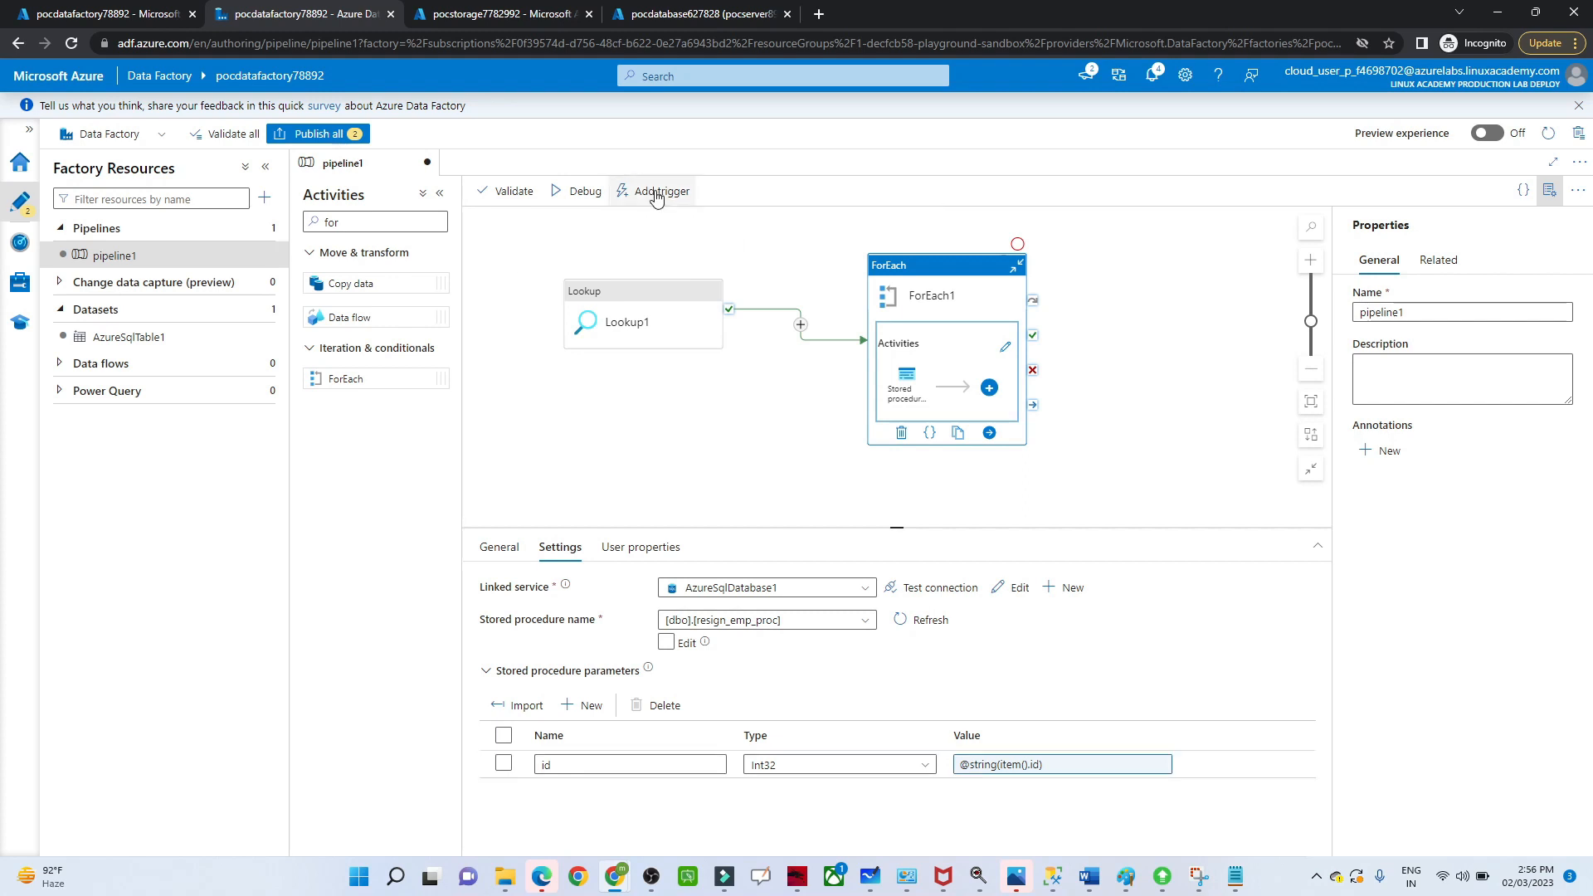
left_click(572, 197)
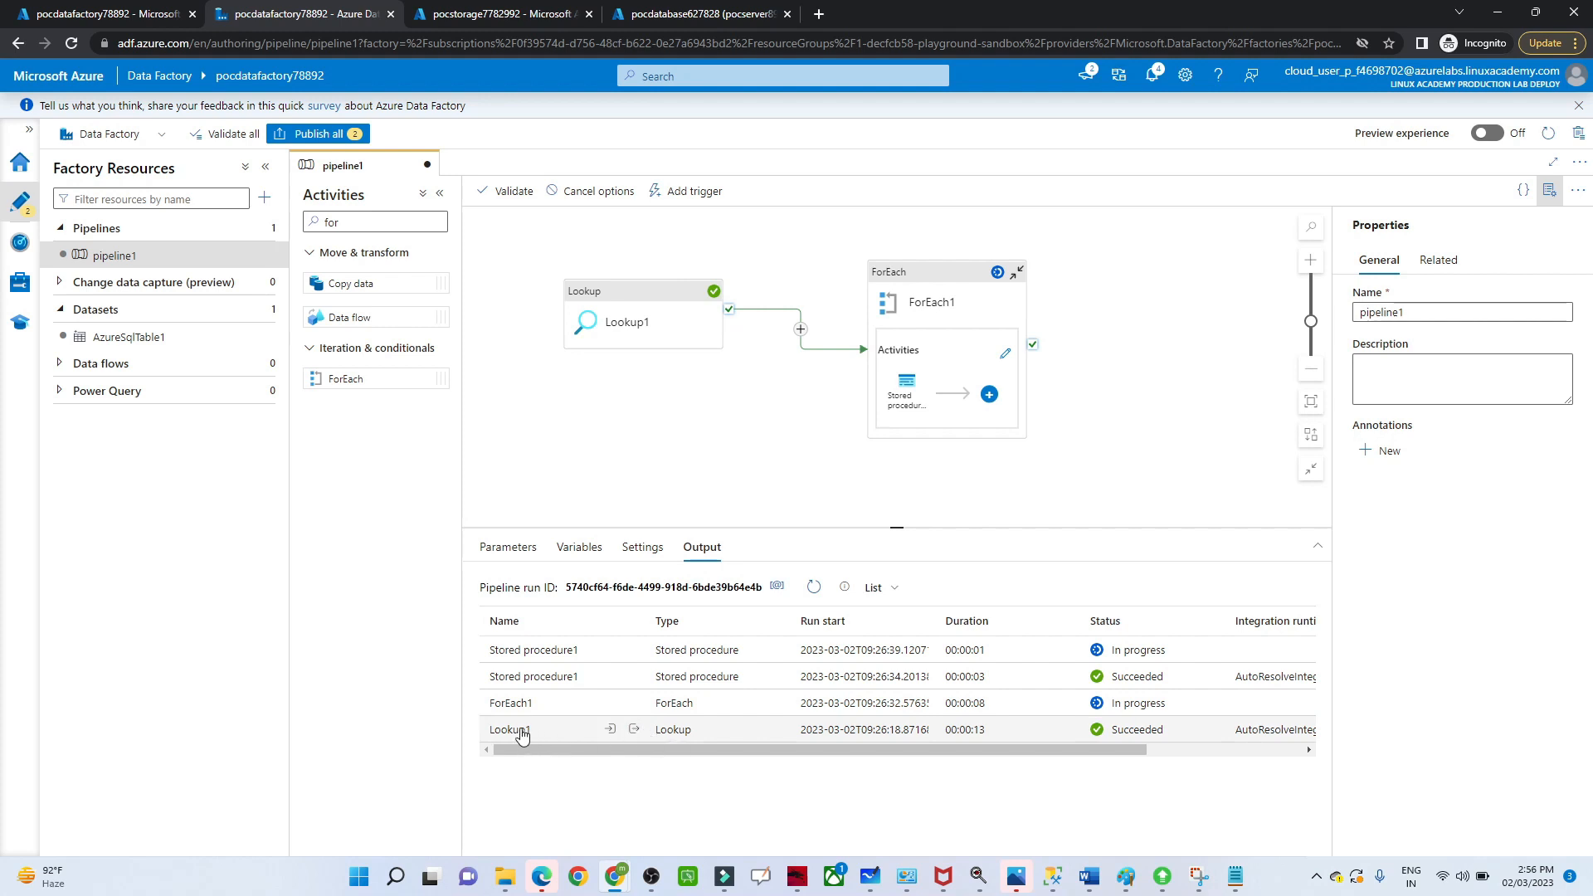
left_click(634, 730)
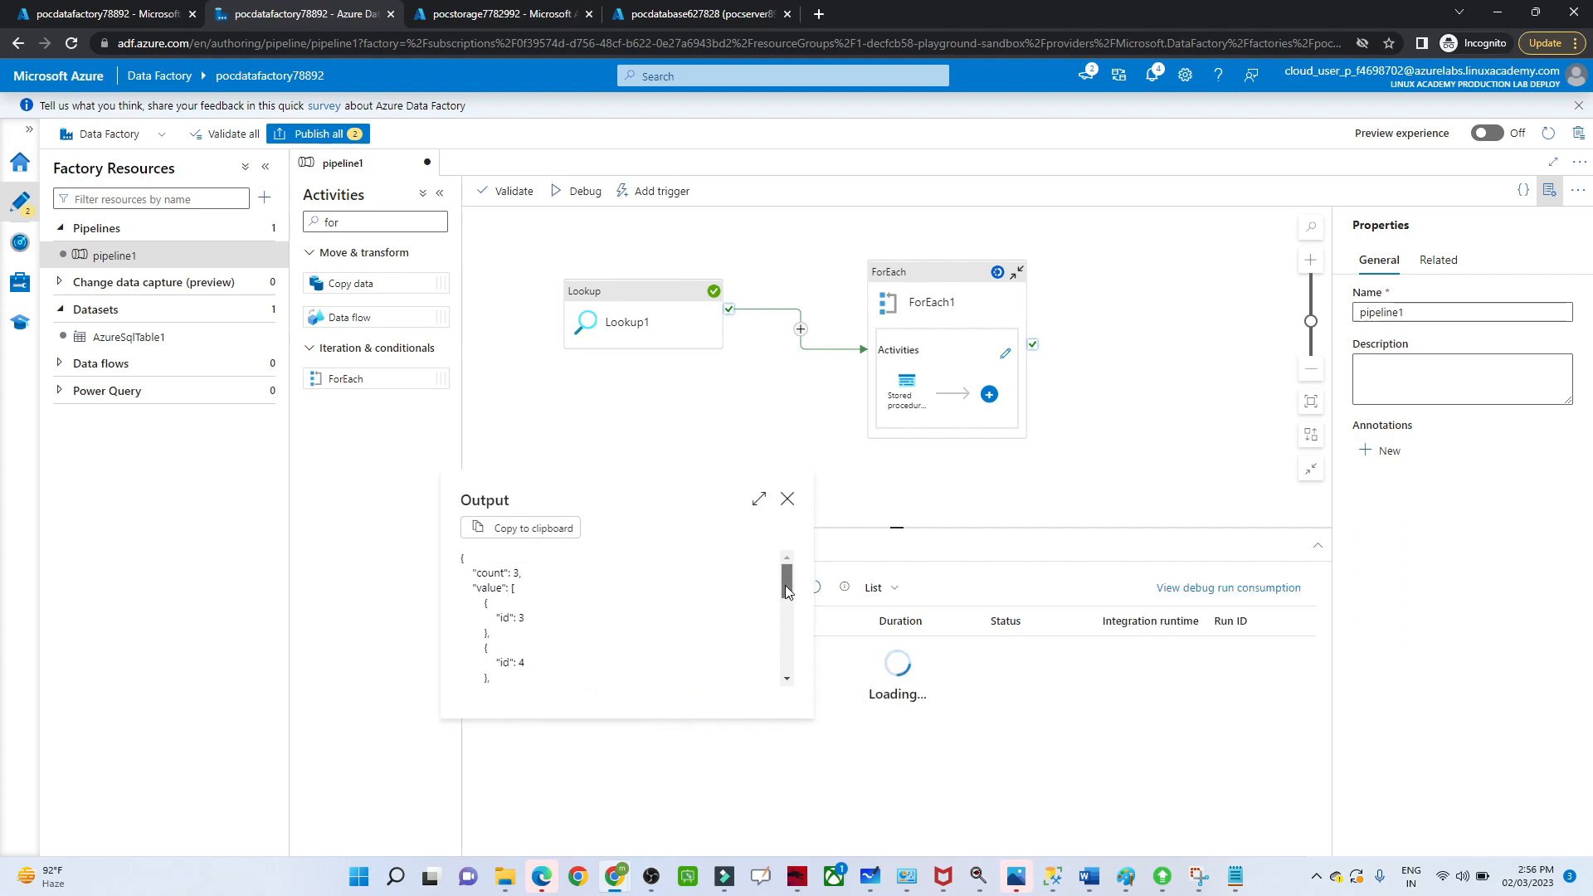
left_click_drag(786, 587, 788, 604)
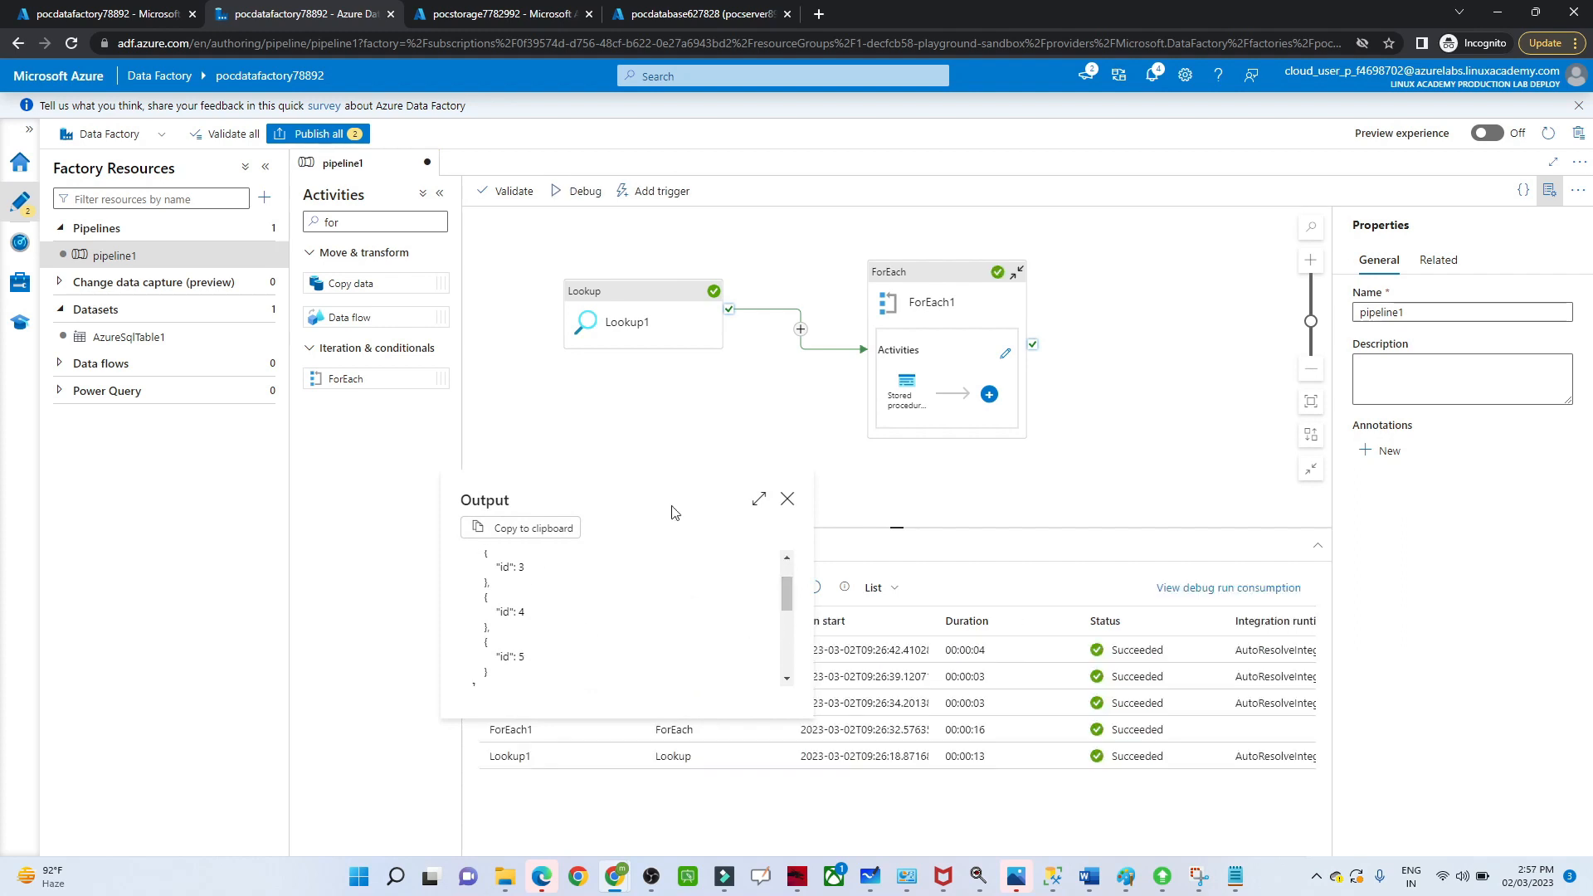
left_click(788, 500)
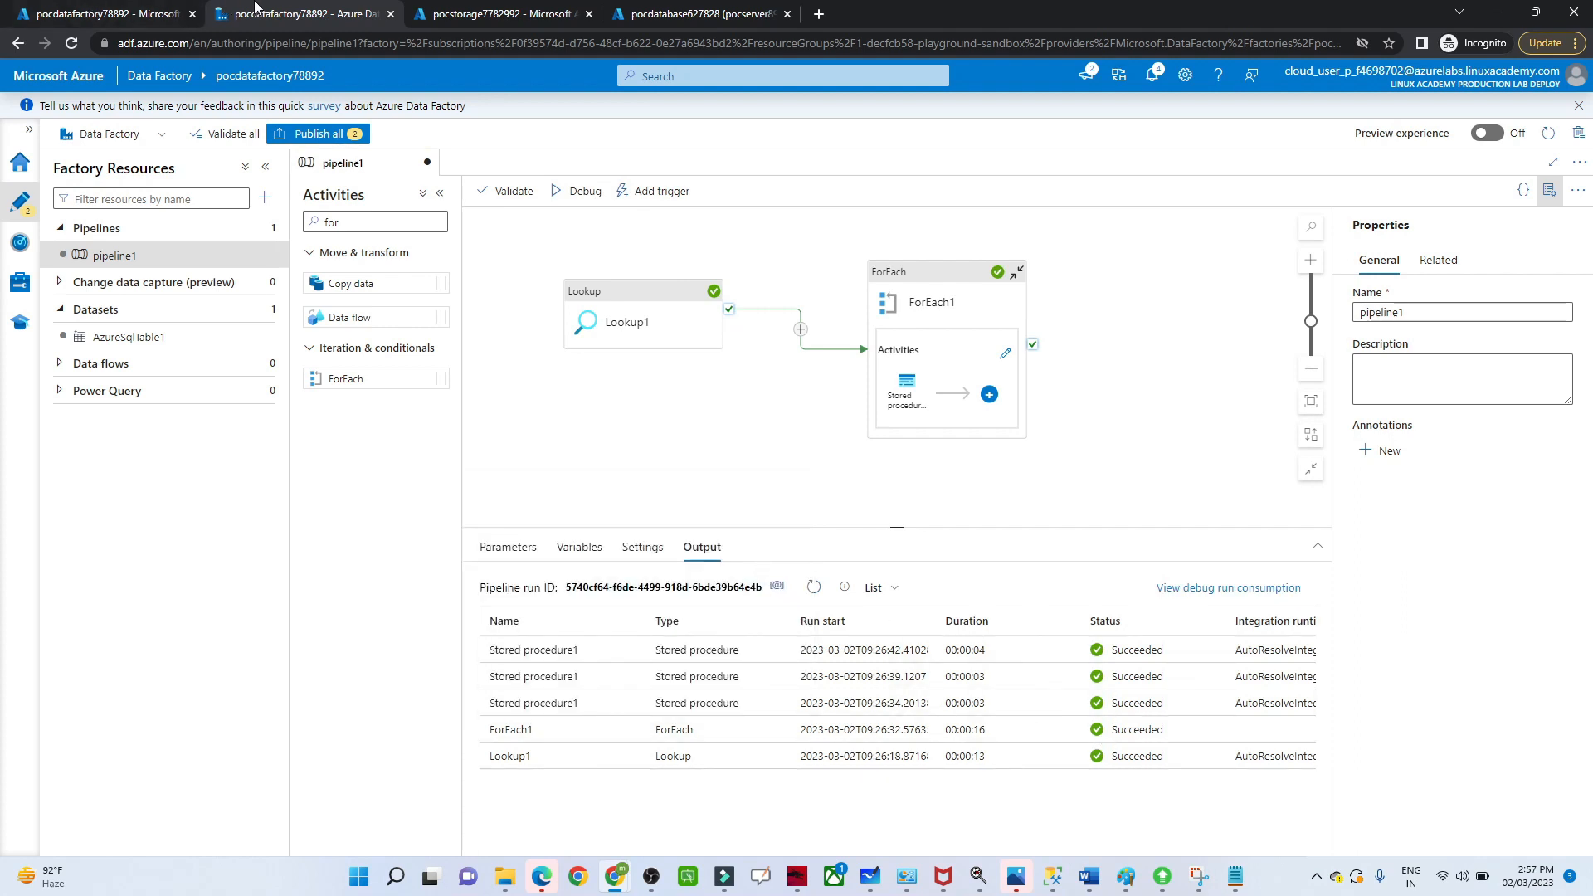
Switch to the pocdatabase627828 query editor and run the select queries on employee and resign_employee to check the remaining rows
left_click(685, 10)
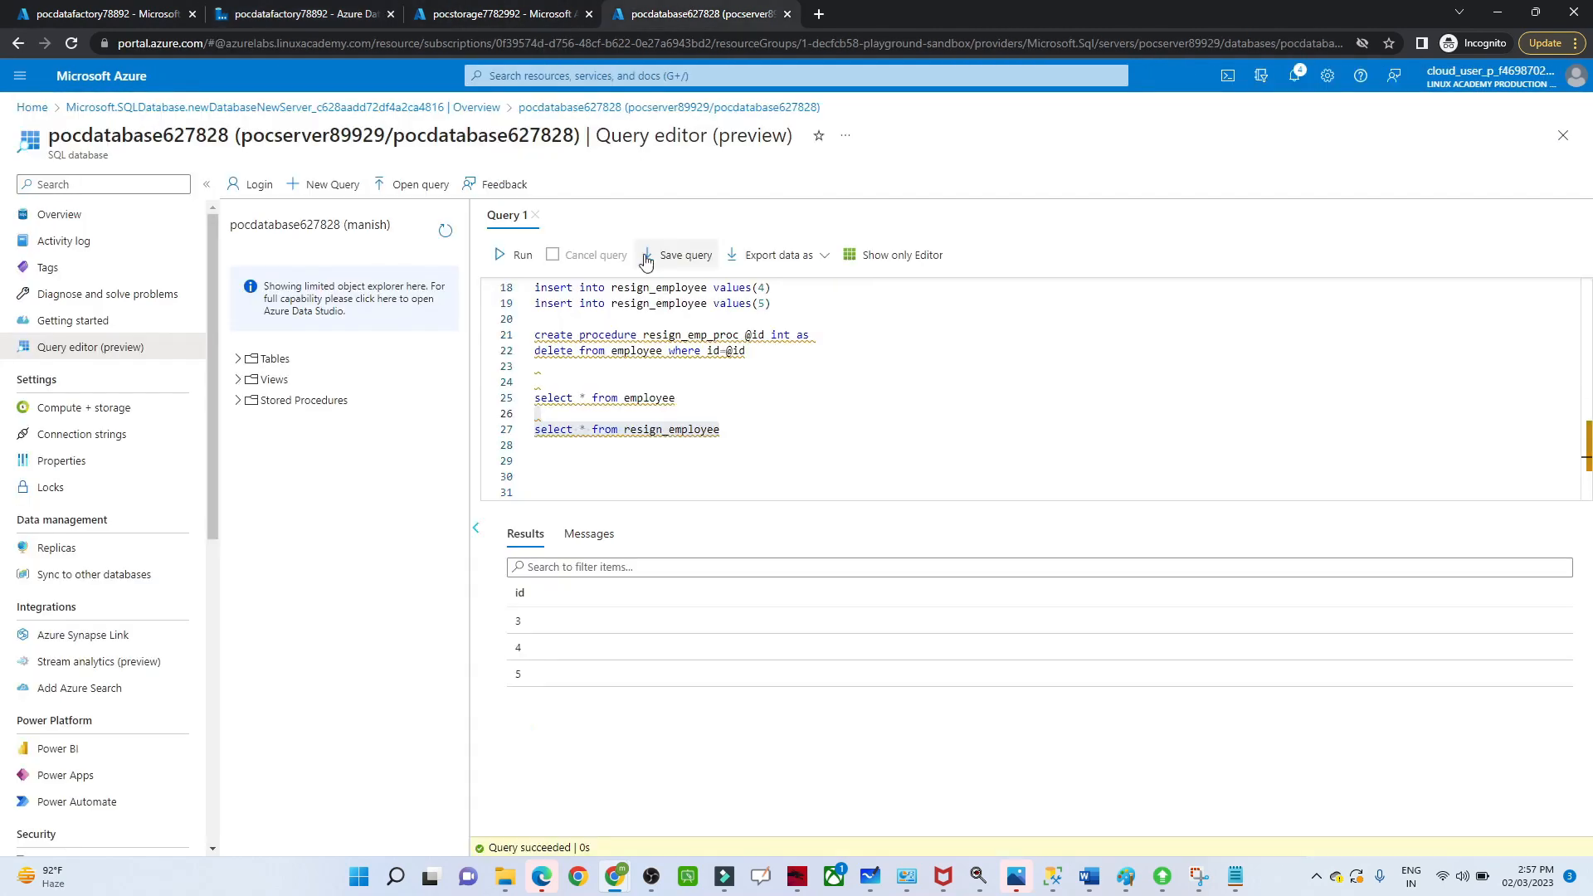
left_click(708, 381)
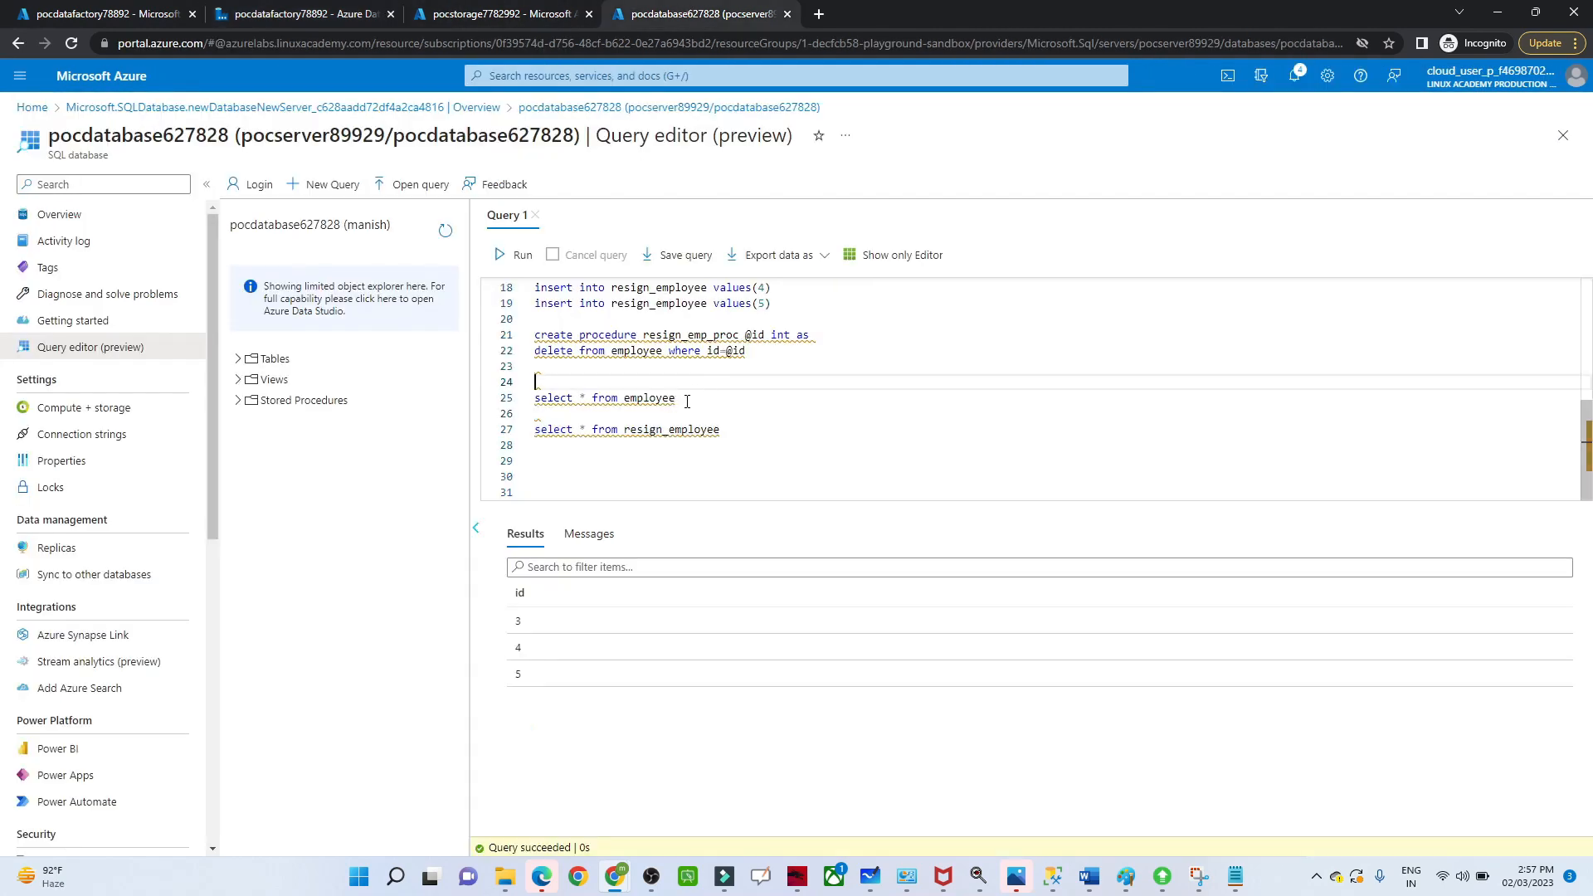
left_click_drag(687, 401, 534, 400)
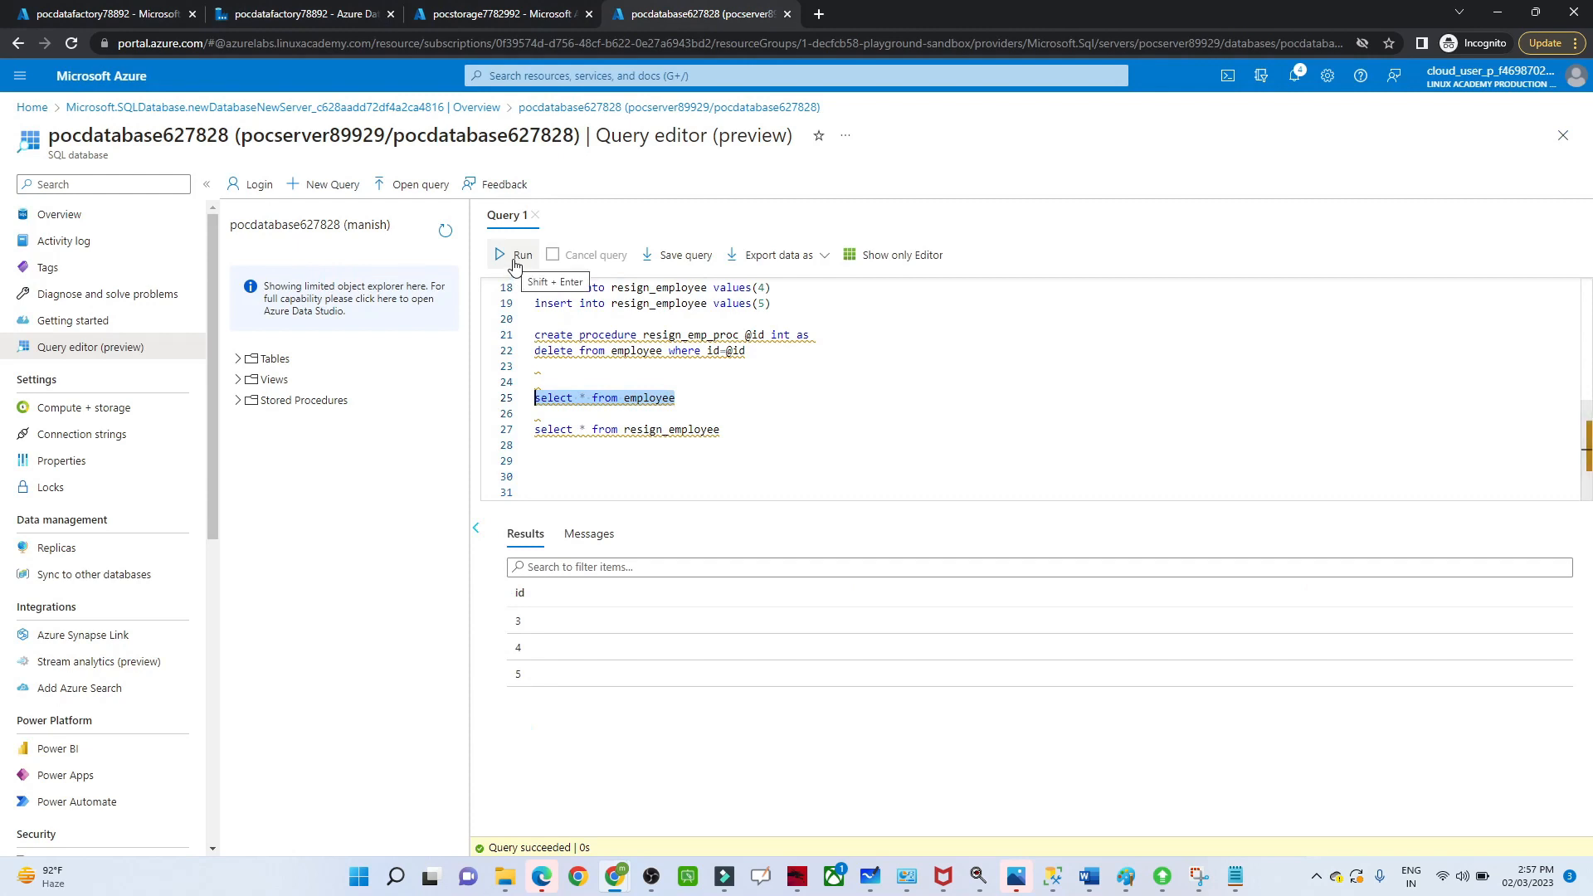
left_click(516, 256)
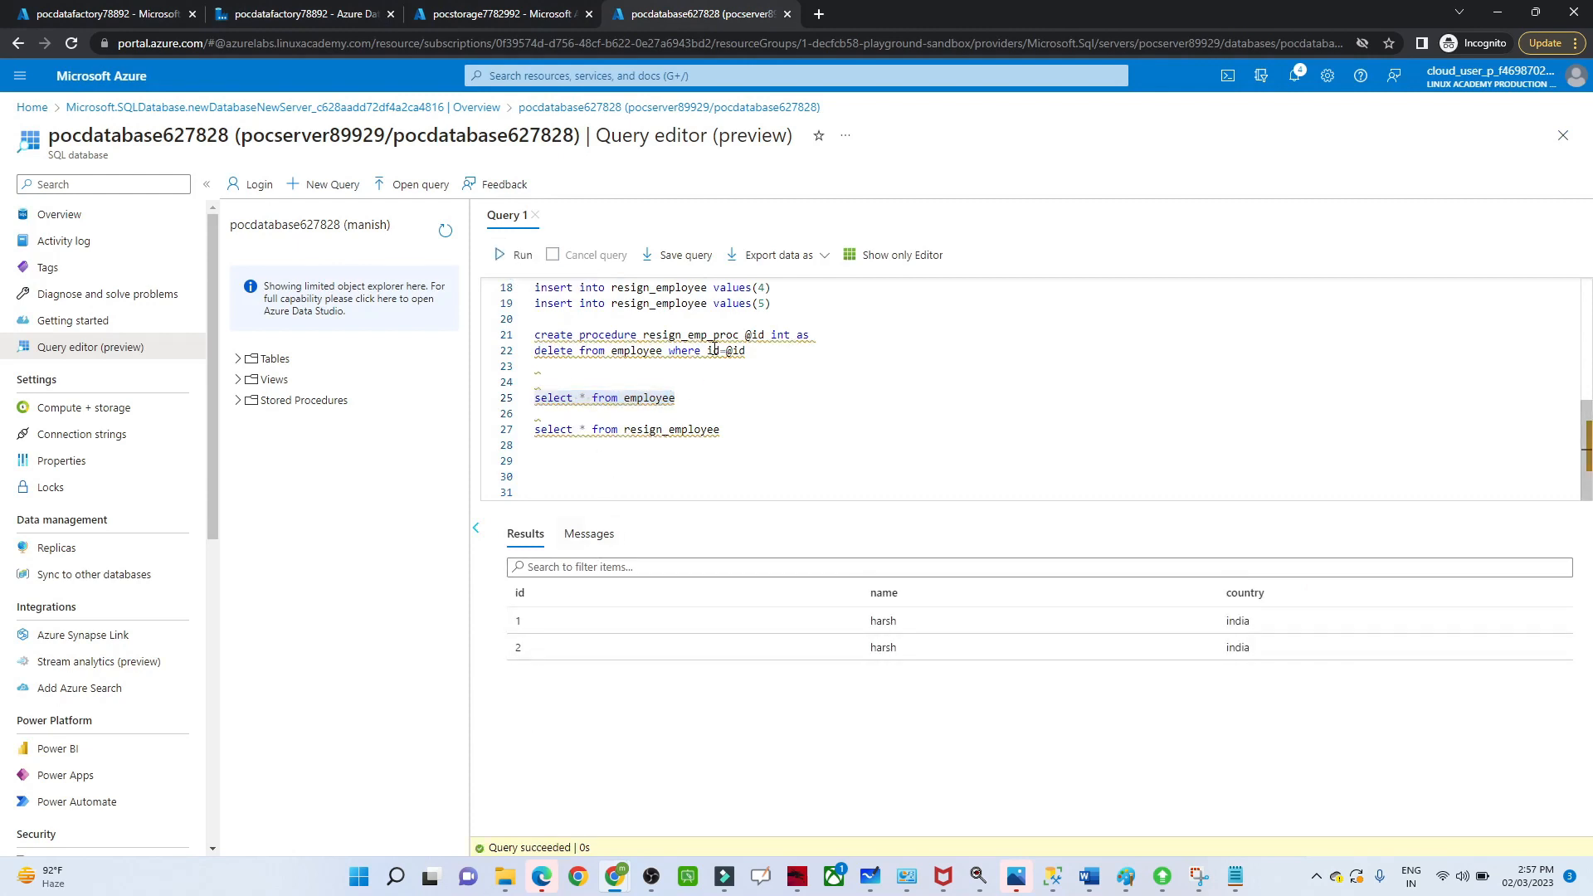
left_click_drag(737, 432, 539, 429)
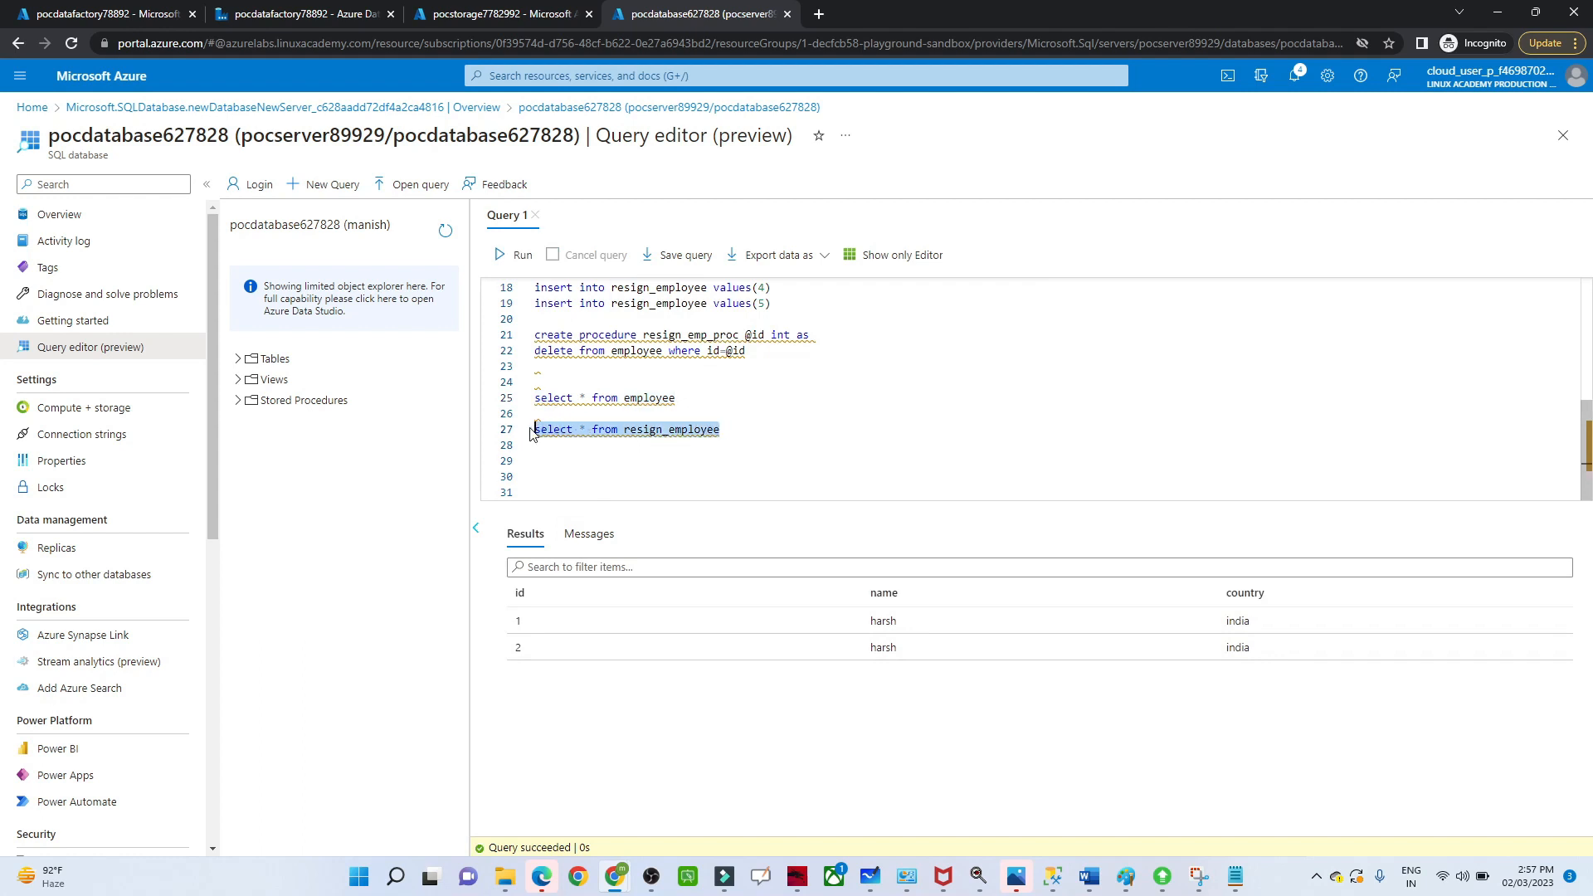
left_click(516, 255)
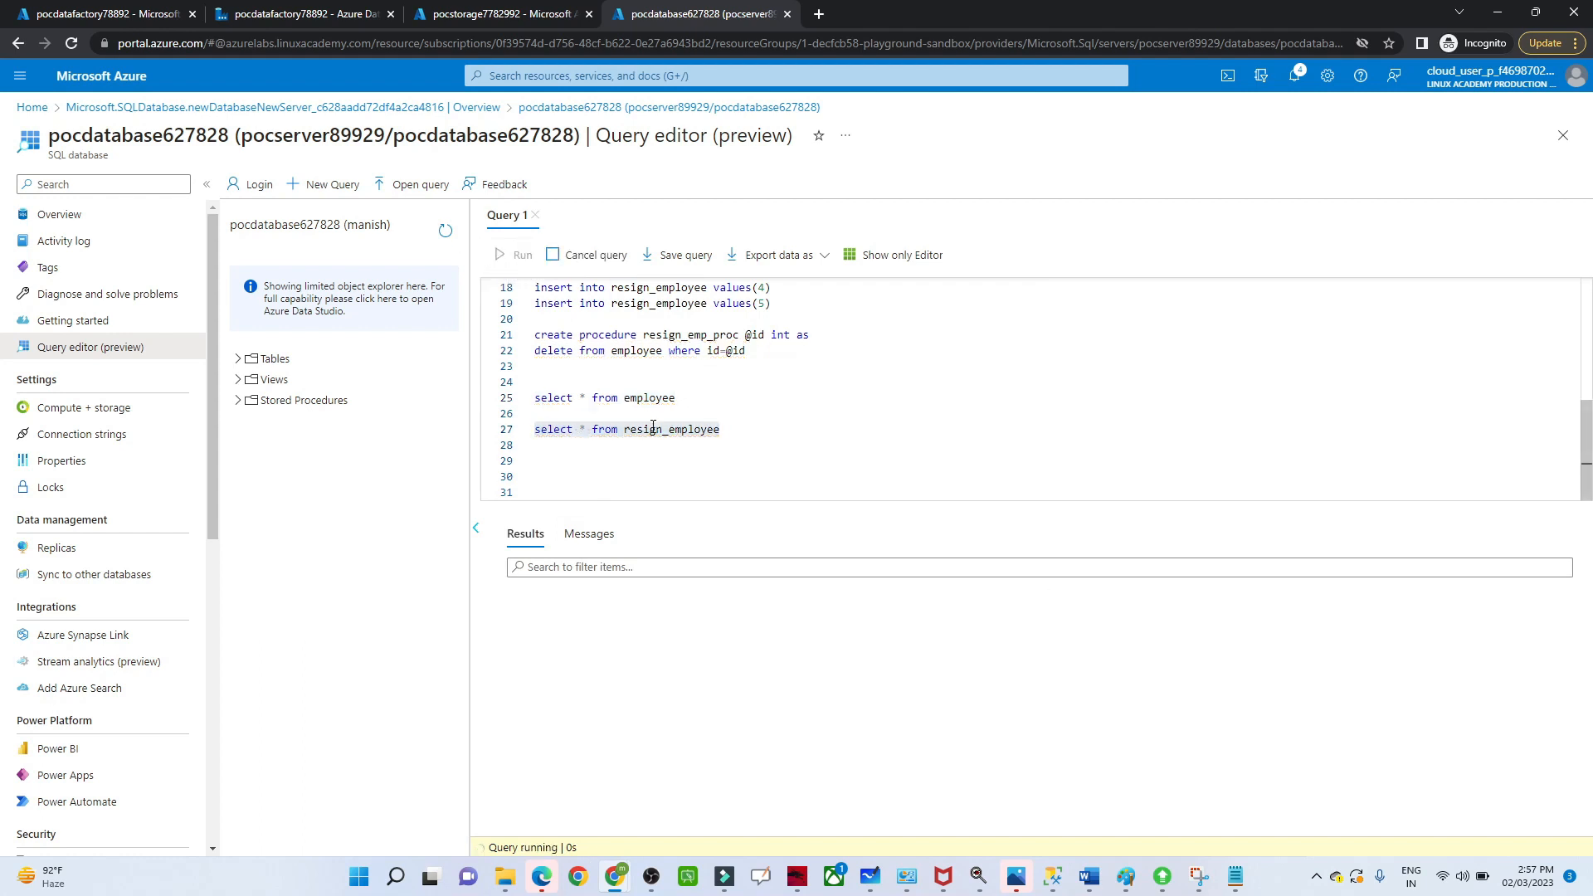